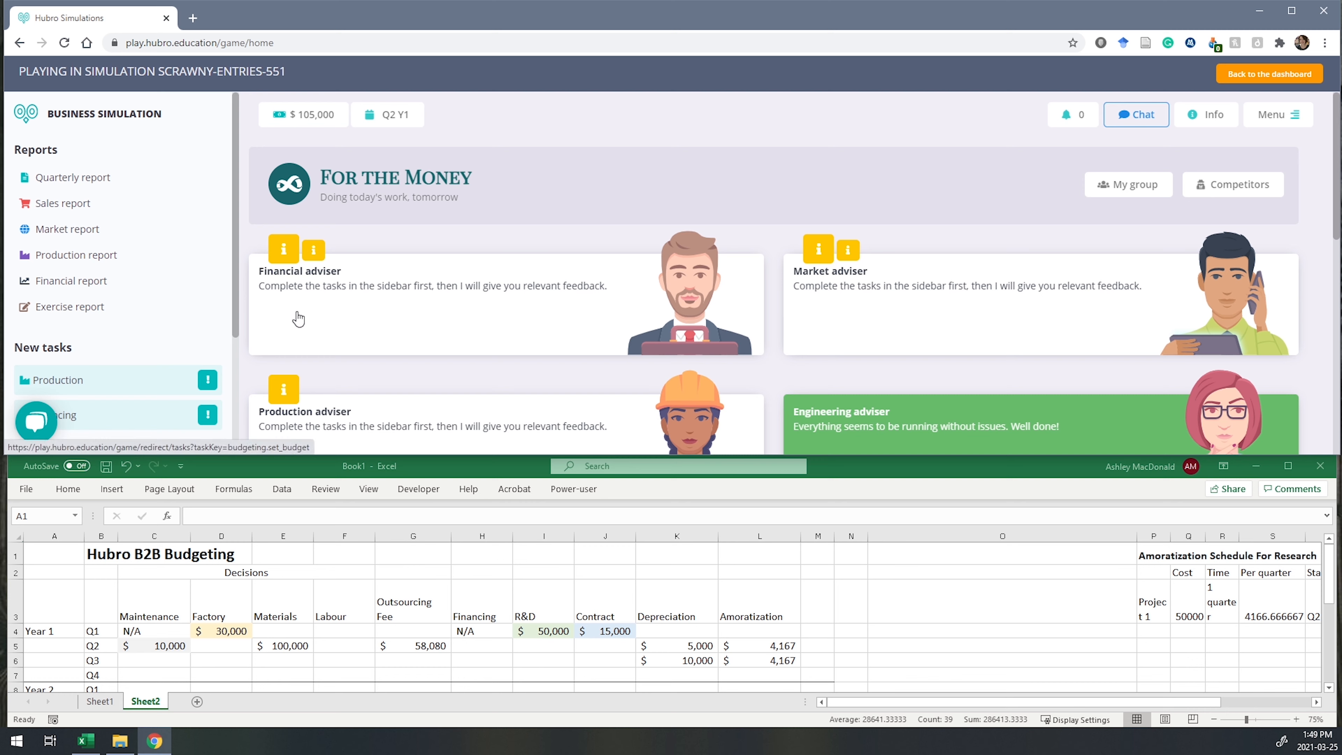
Step: Narrow column O and widen the amortization and depreciation schedule columns from P onward so their headings fit
left_click(1135, 536)
left_click_drag(1137, 537, 900, 539)
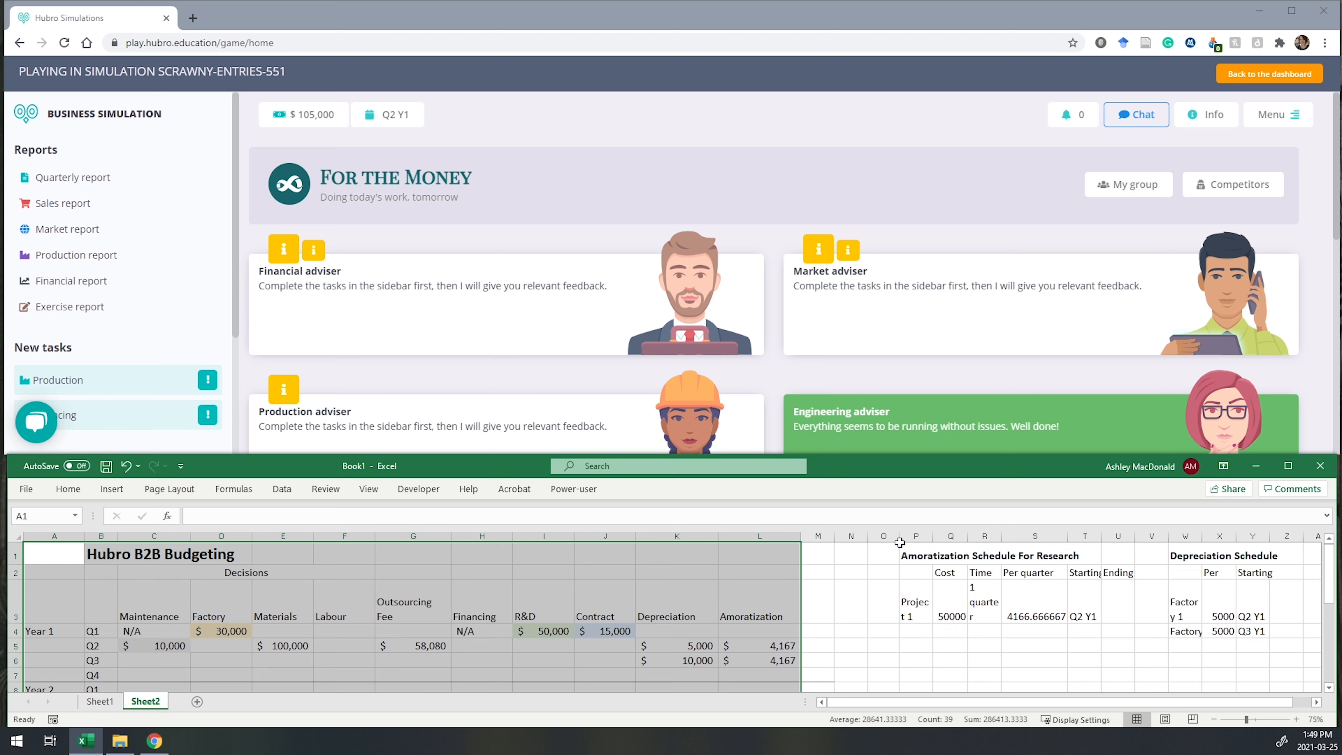
left_click(918, 536)
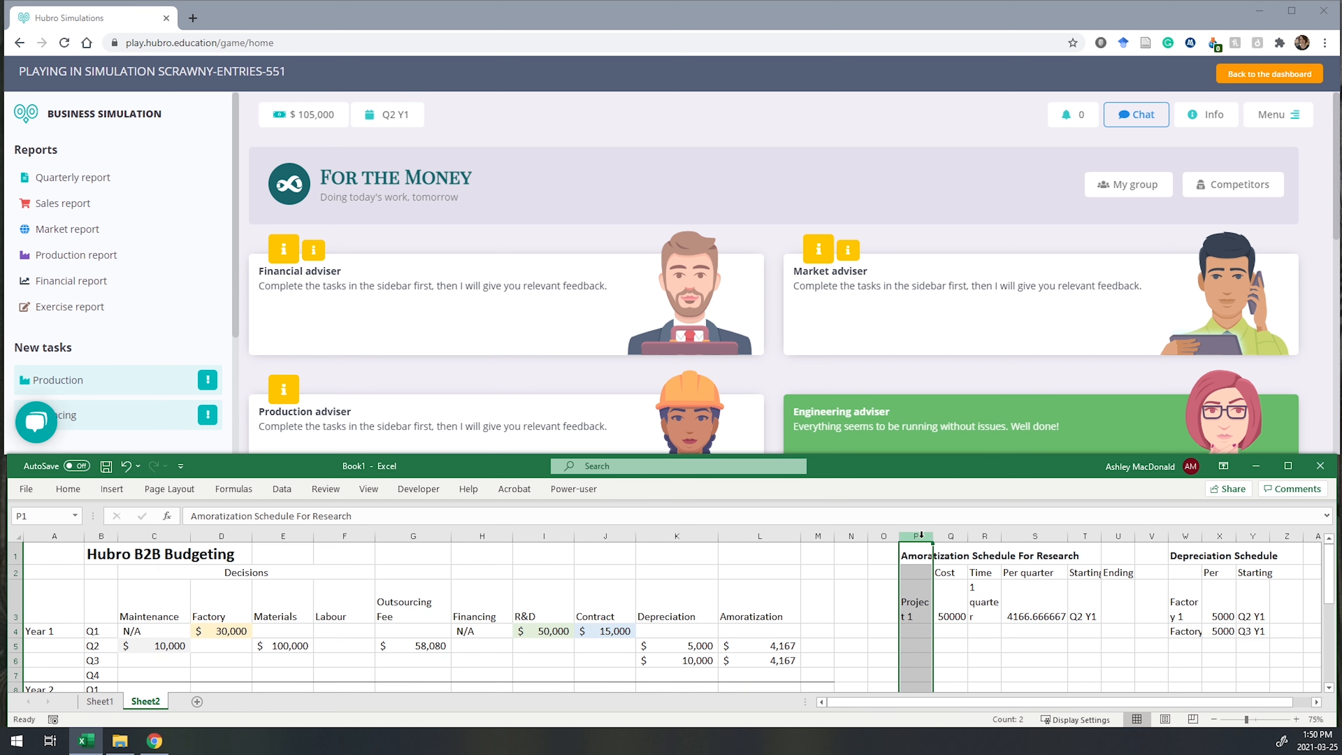
left_click_drag(921, 535, 1288, 534)
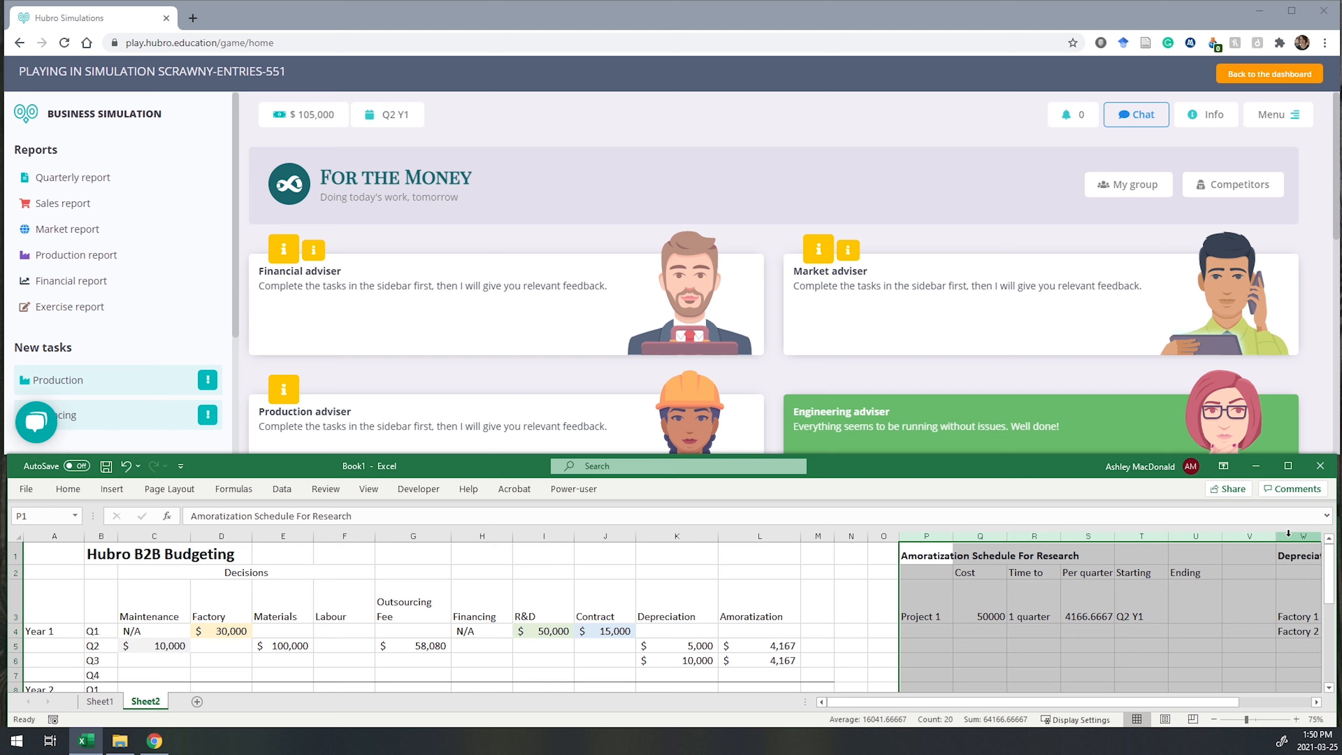
left_click(957, 592)
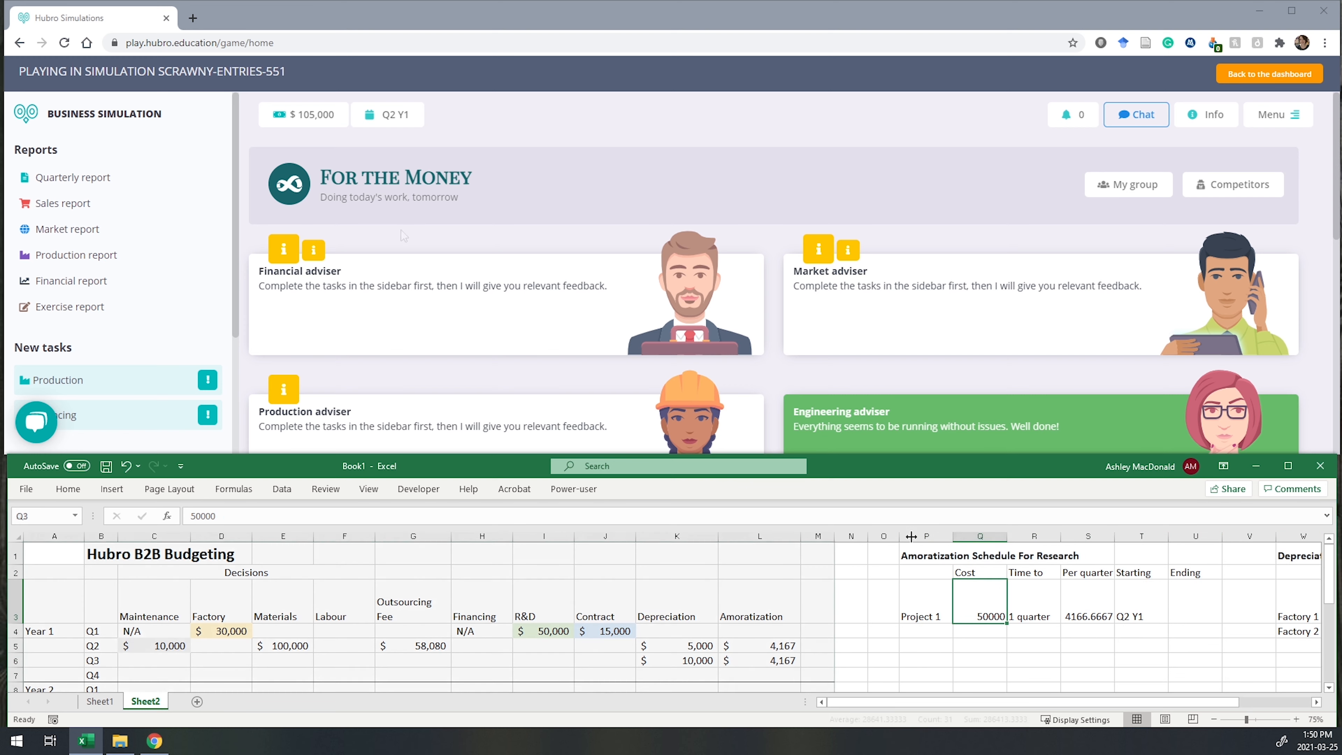
Step: Switch to the Hubro simulation, open the Production task and examine the total costs and products produced
left_click(207, 308)
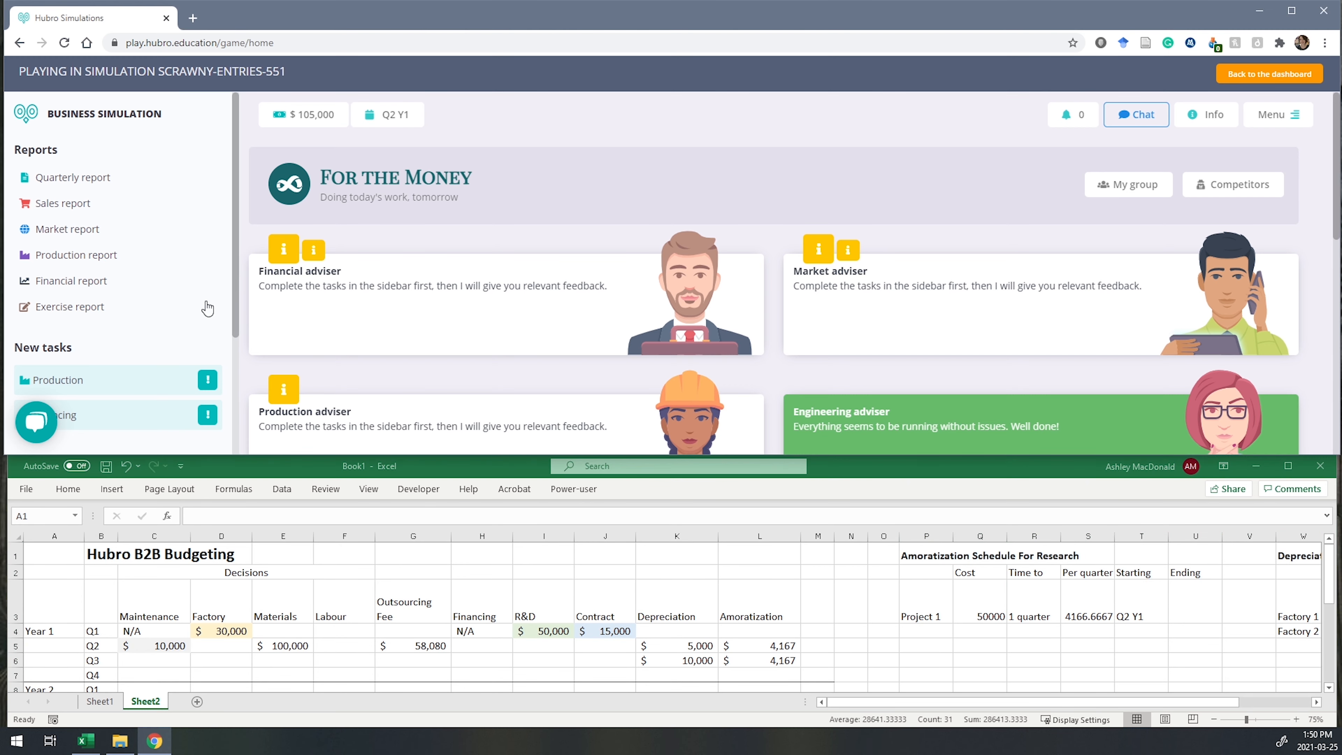
left_click(118, 380)
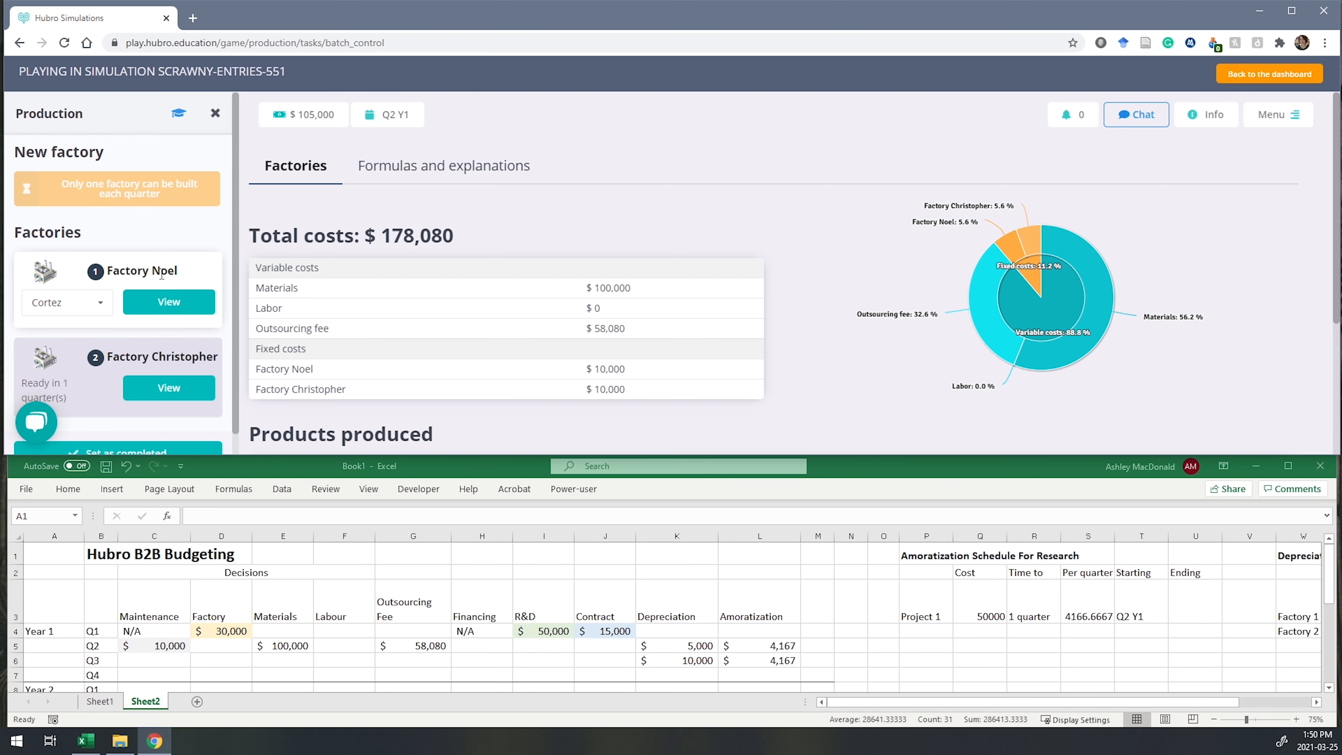
scroll(330, 247, "down", 3)
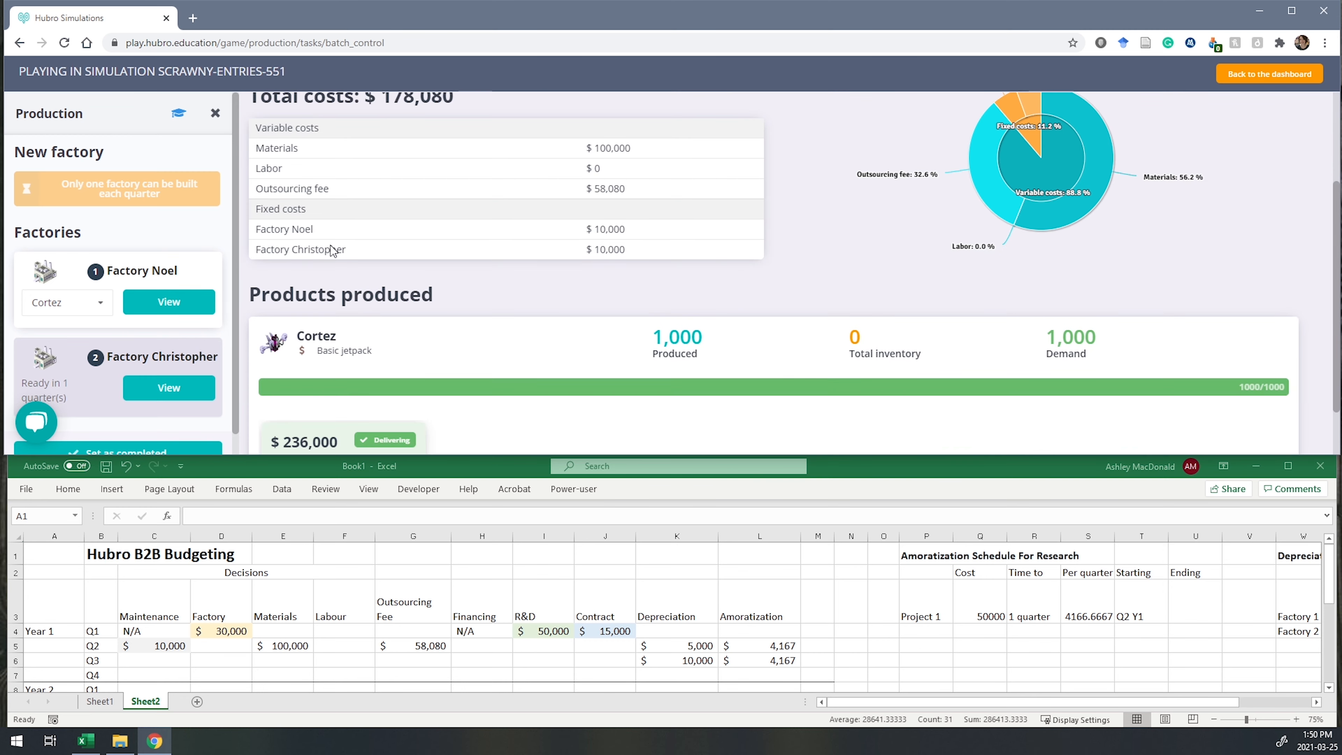
scroll(332, 250, "down", 1)
scroll(332, 250, "up", 3)
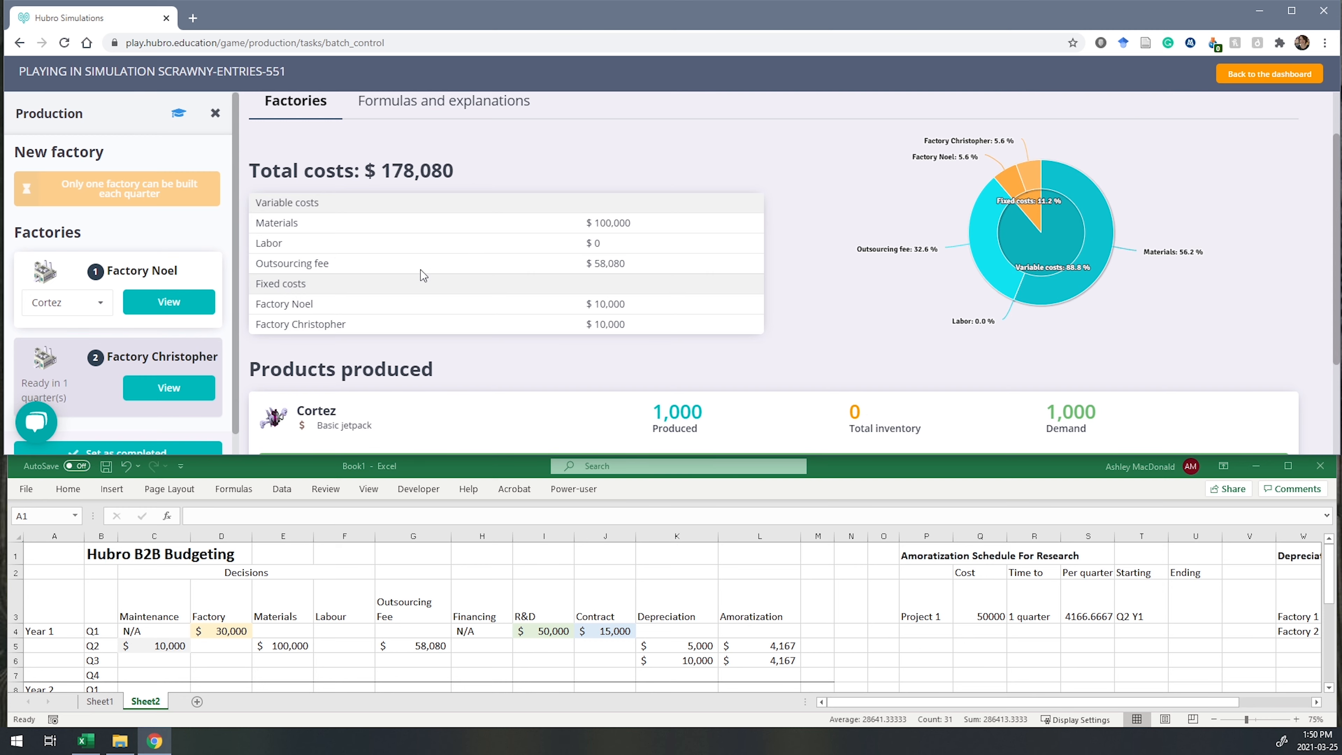
scroll(417, 273, "down", 3)
scroll(416, 273, "up", 3)
Step: Return to the Excel budget sheet and enter 20000 as the Maintenance cost for Year 1 Q3
left_click(285, 651)
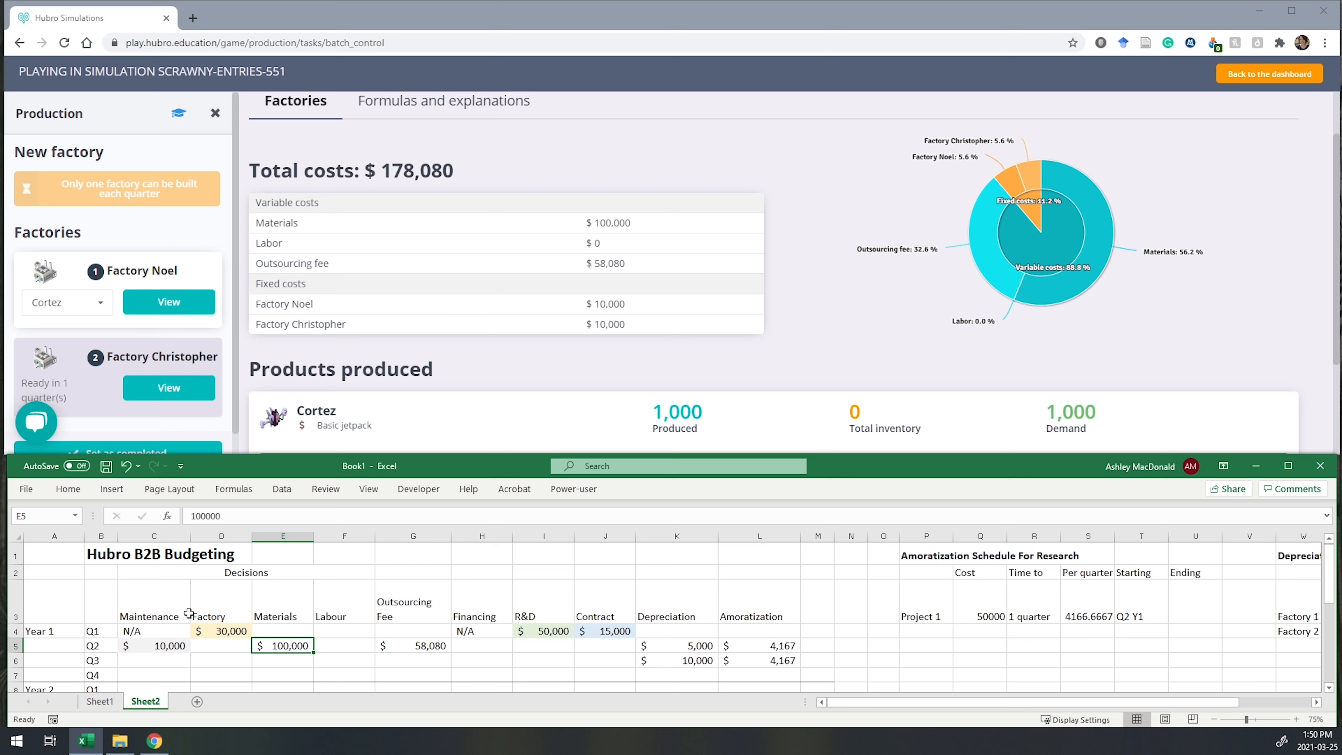
left_click(164, 646)
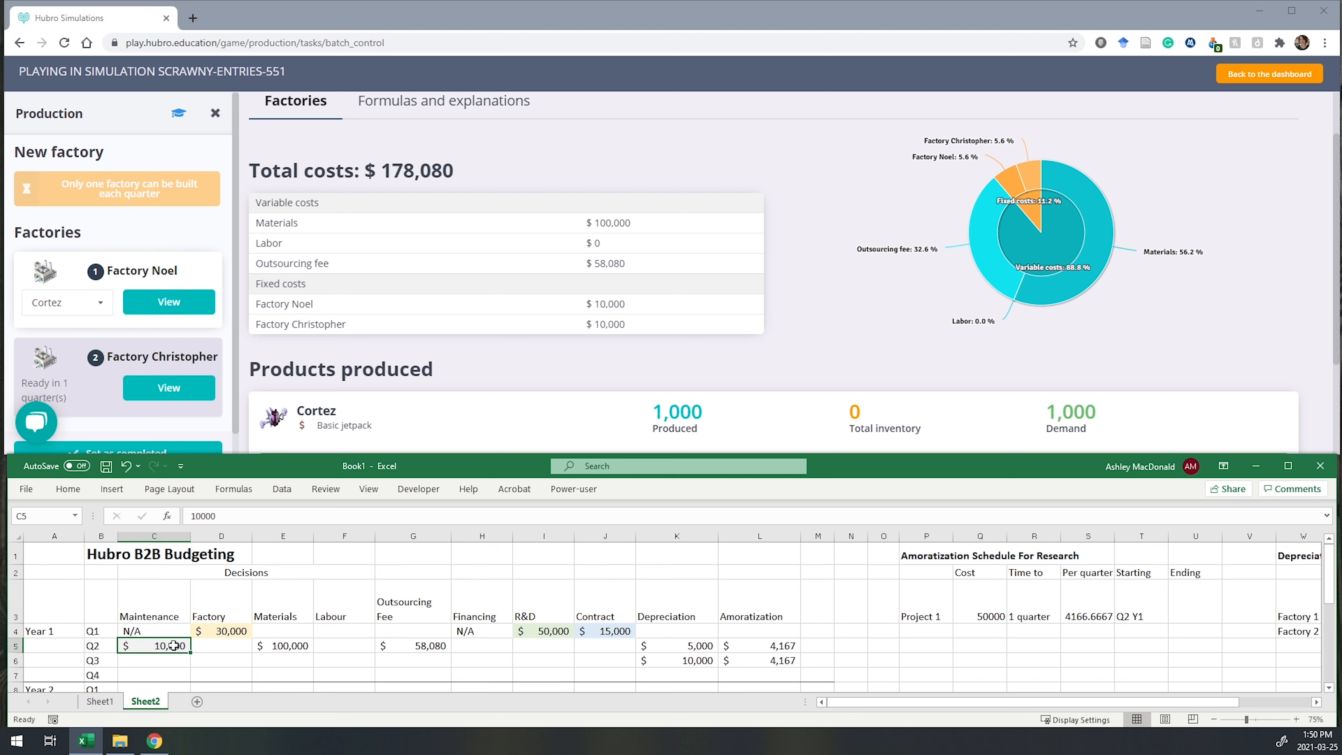
left_click(167, 661)
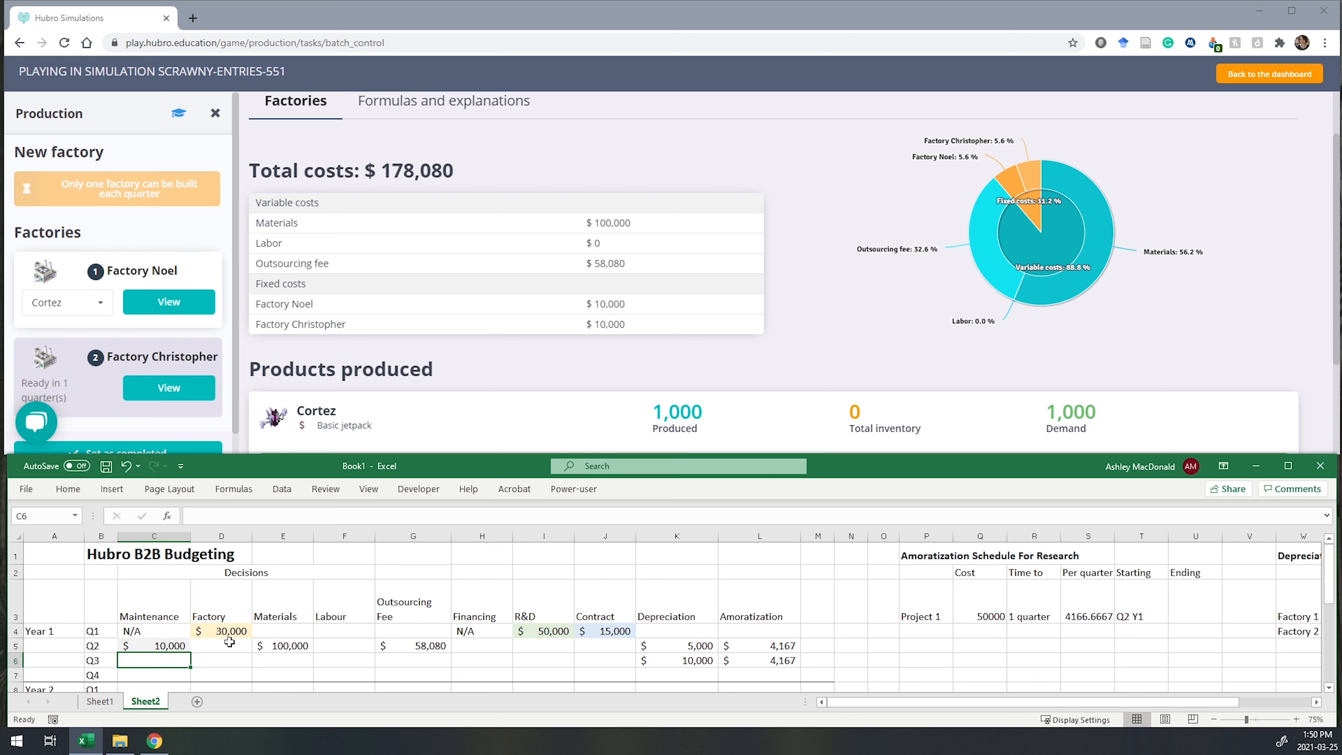
type("100")
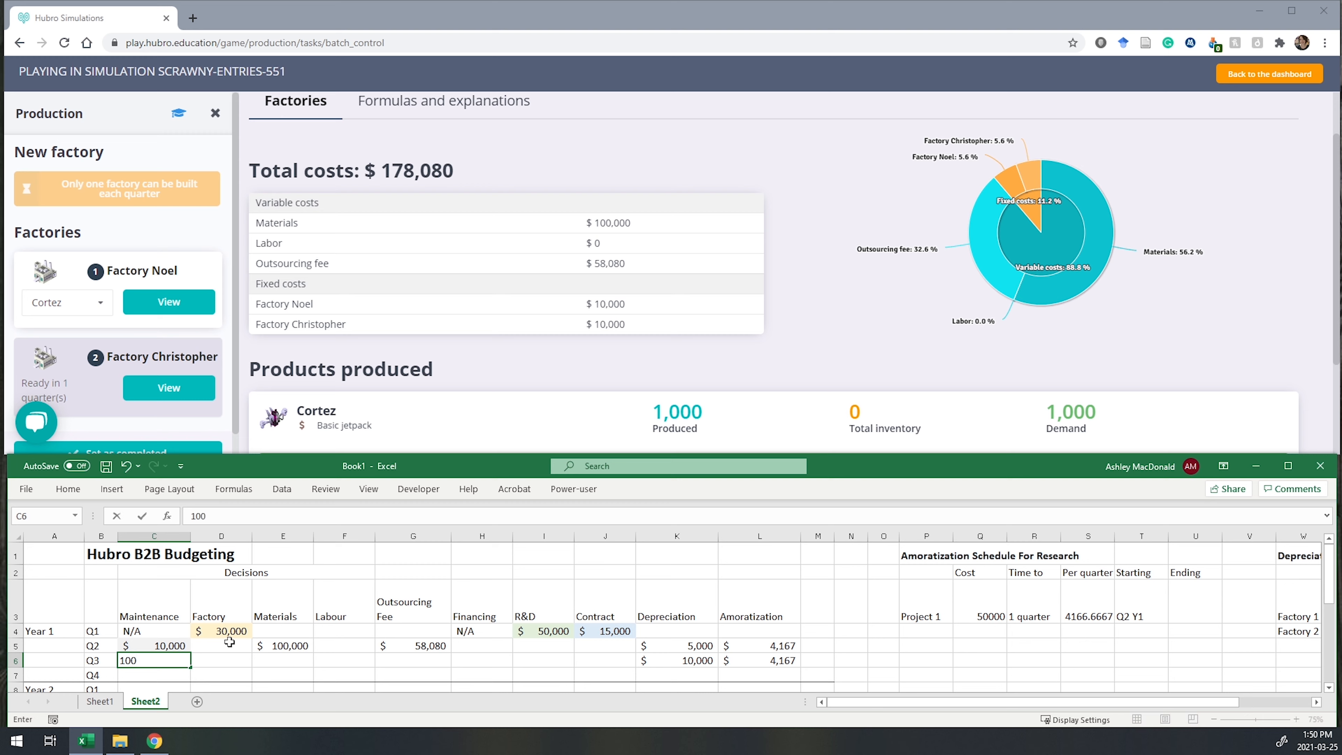
type("00")
key("ctrl+Return")
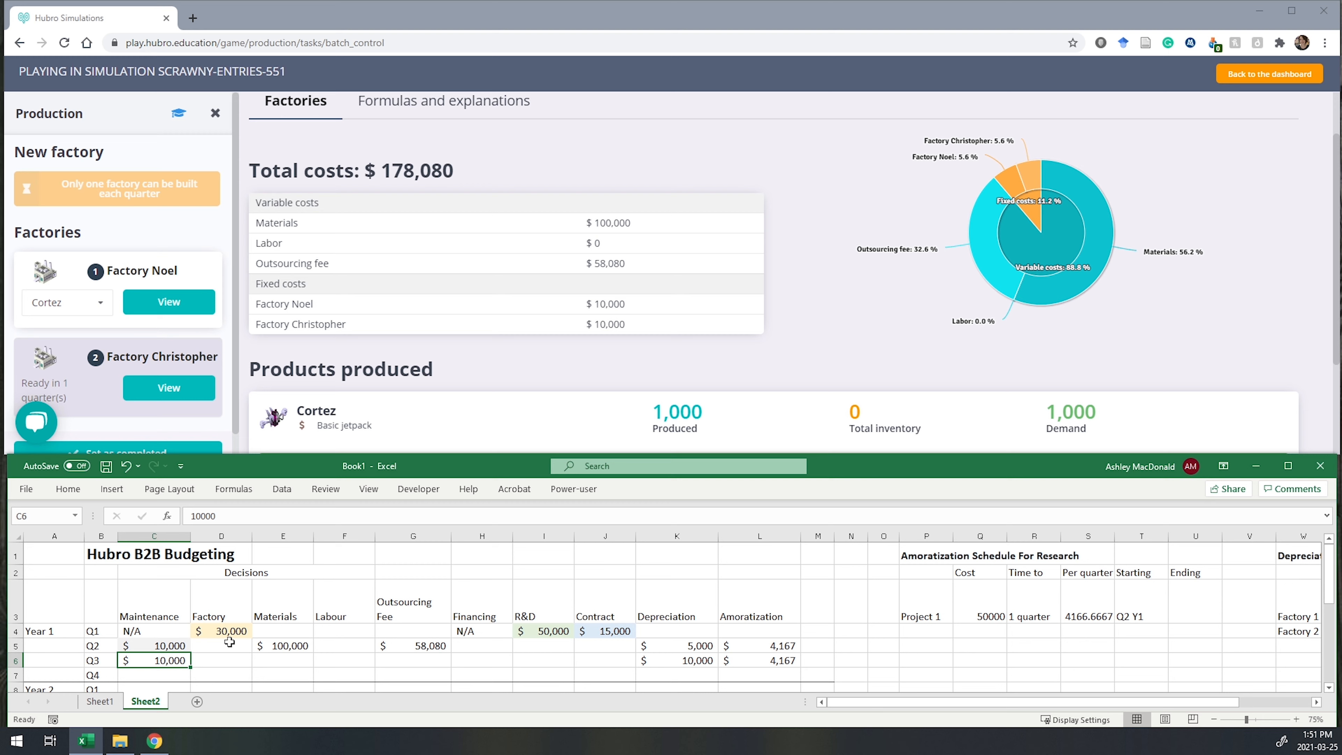
type("20000")
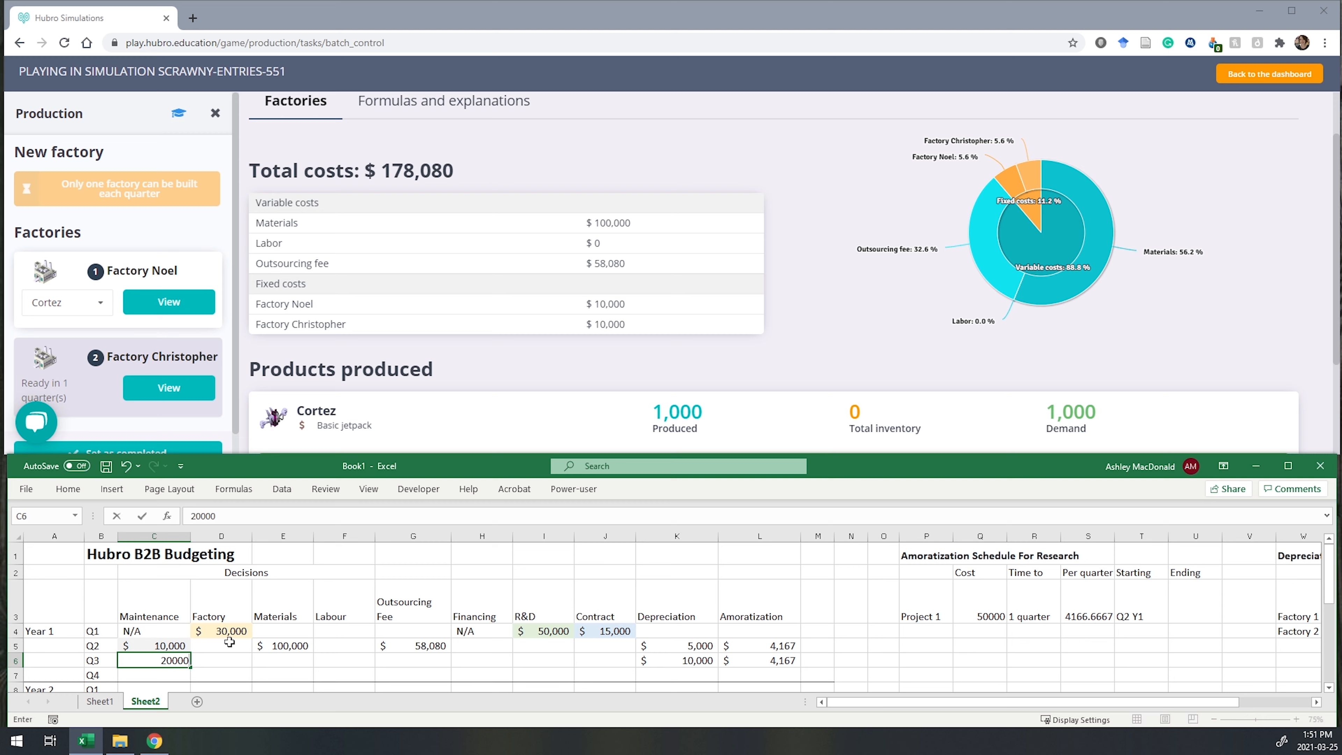
key("Return")
Step: Enter 30000 as the Factory cost for Year 1 Q2, and check that quarter's materials and outsourcing fee entries
key("Right")
key("Up")
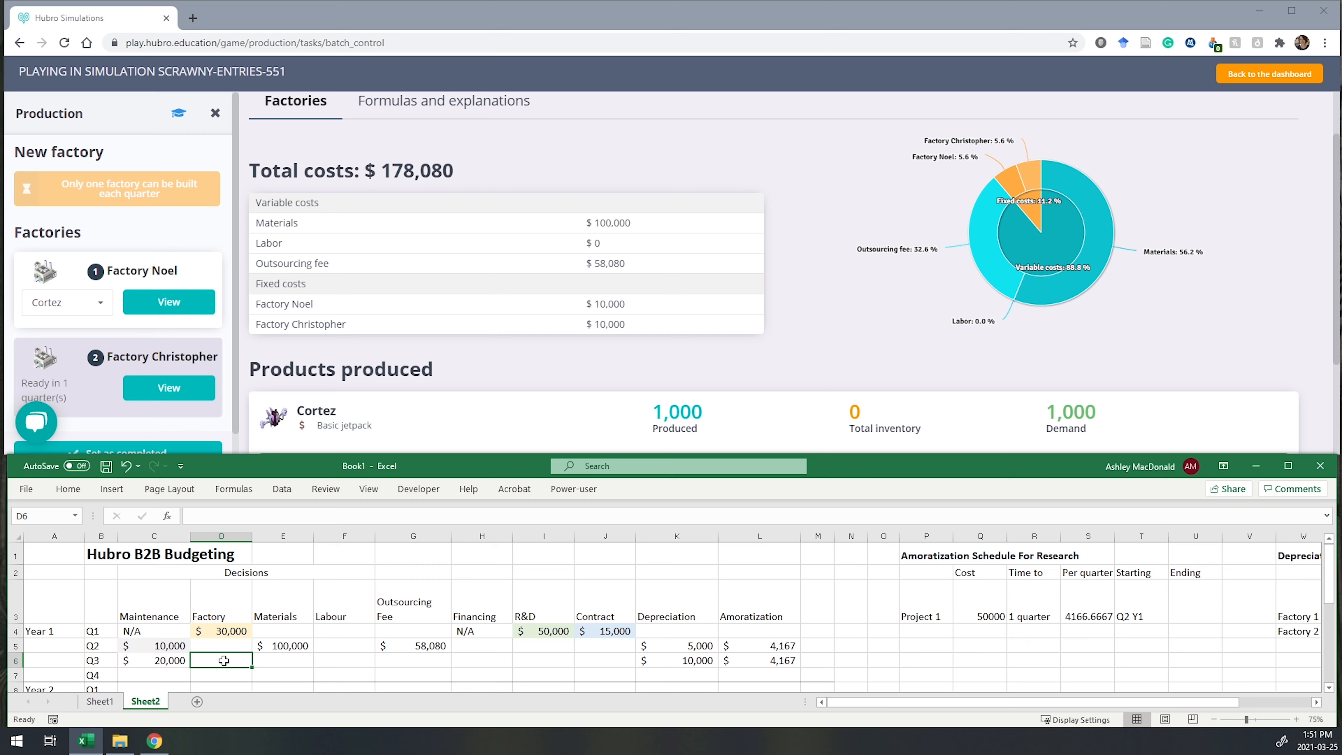
key("Up")
type("30000")
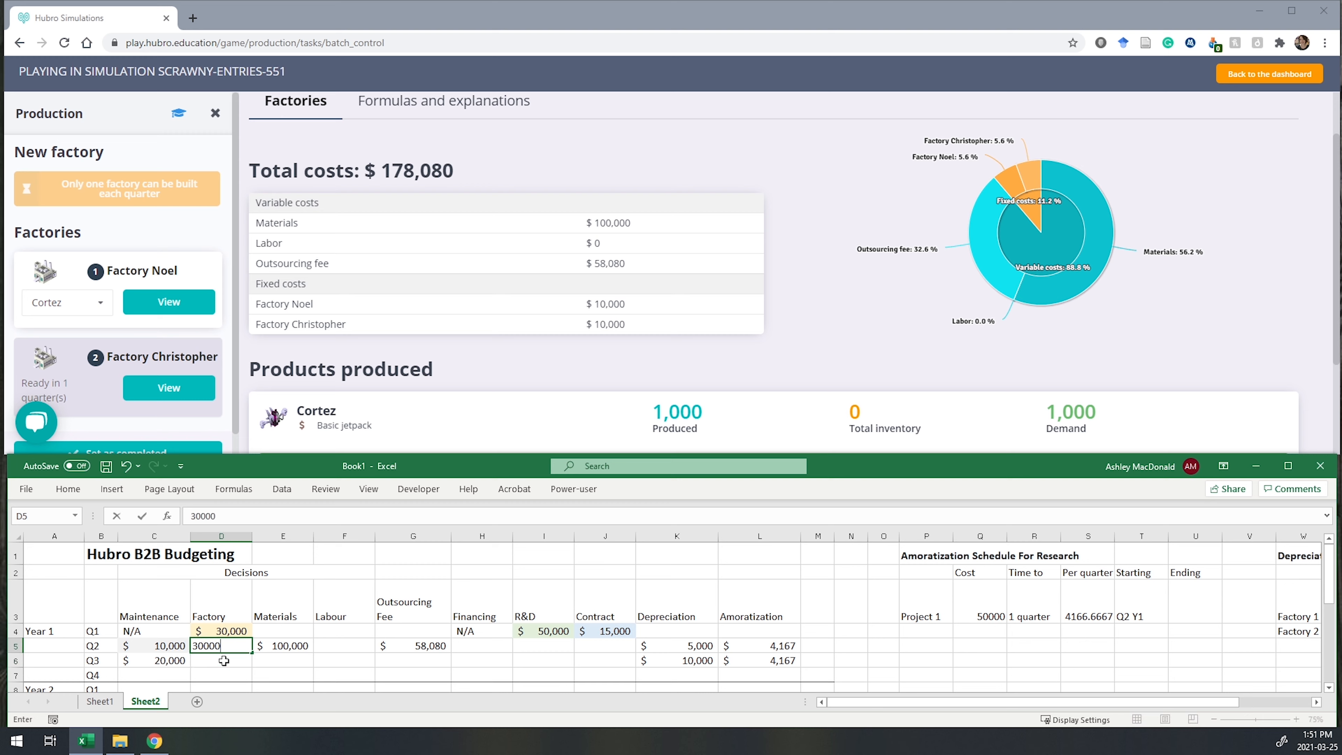
key("Return")
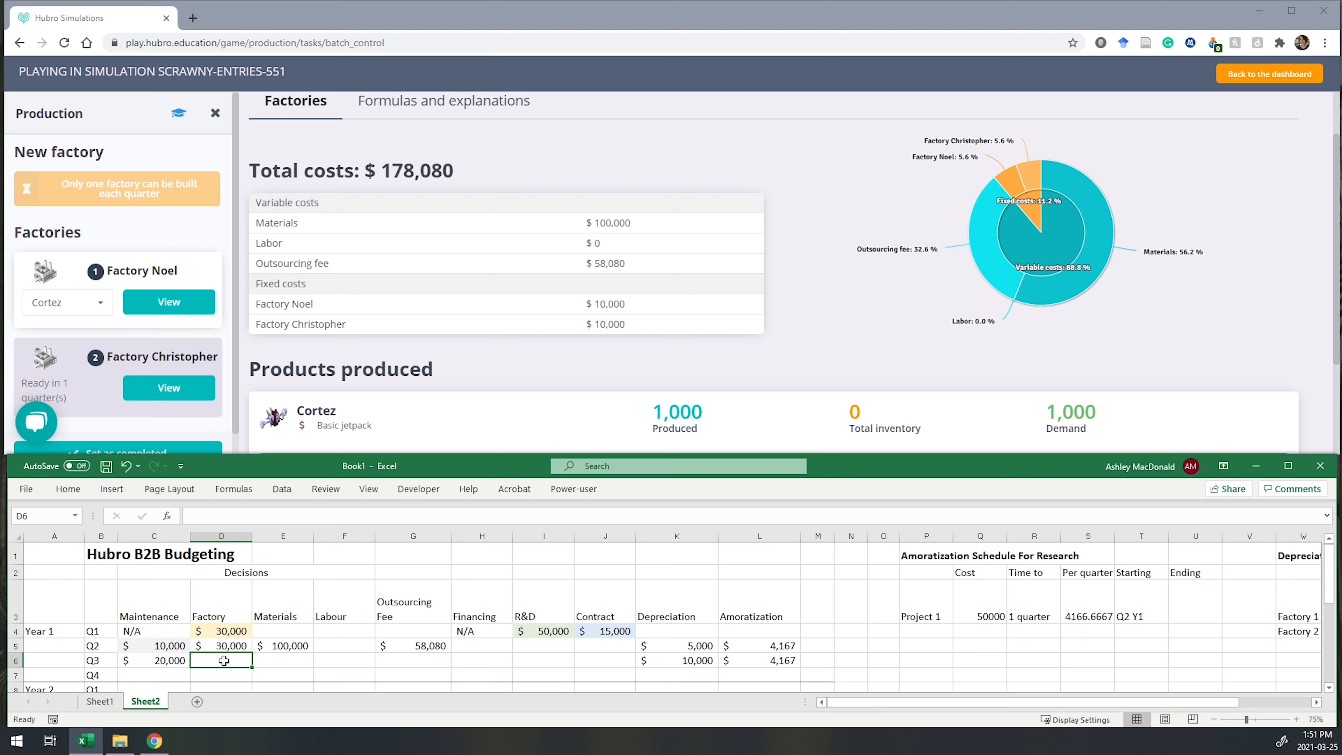
key("Up")
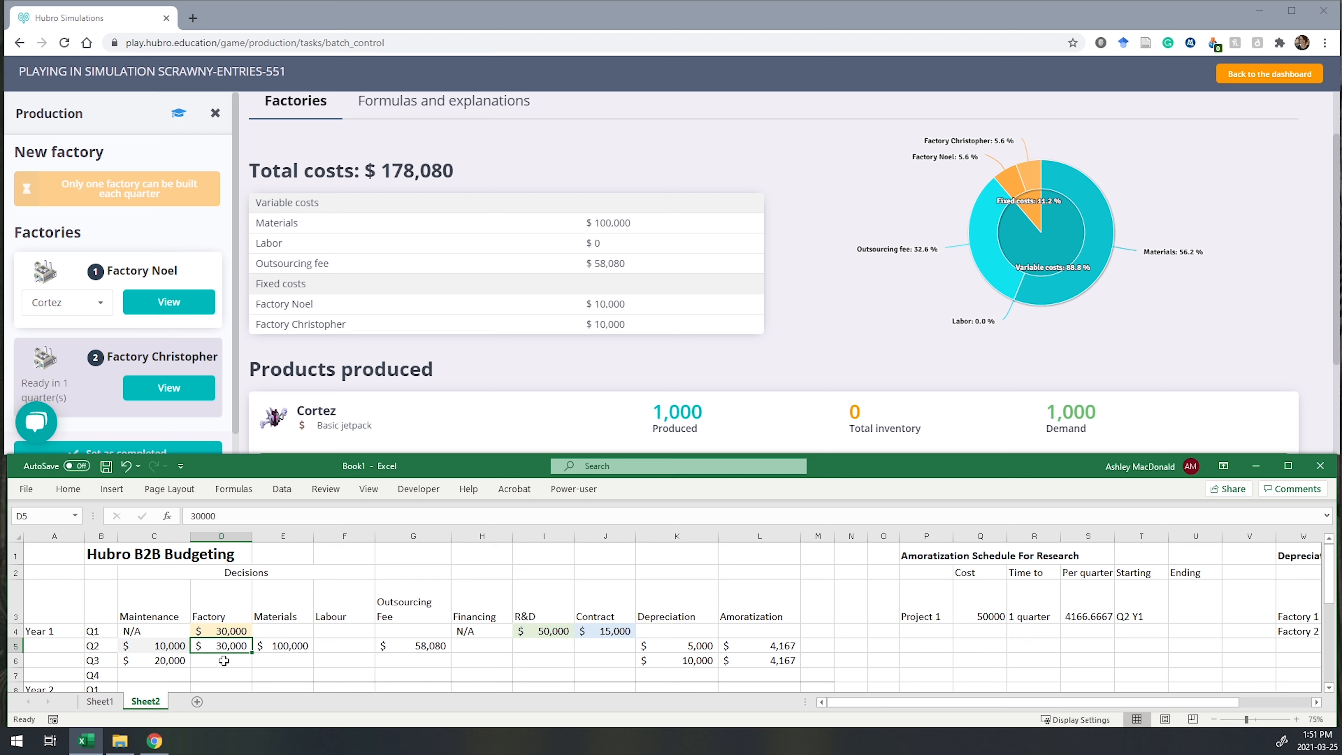
key("Right")
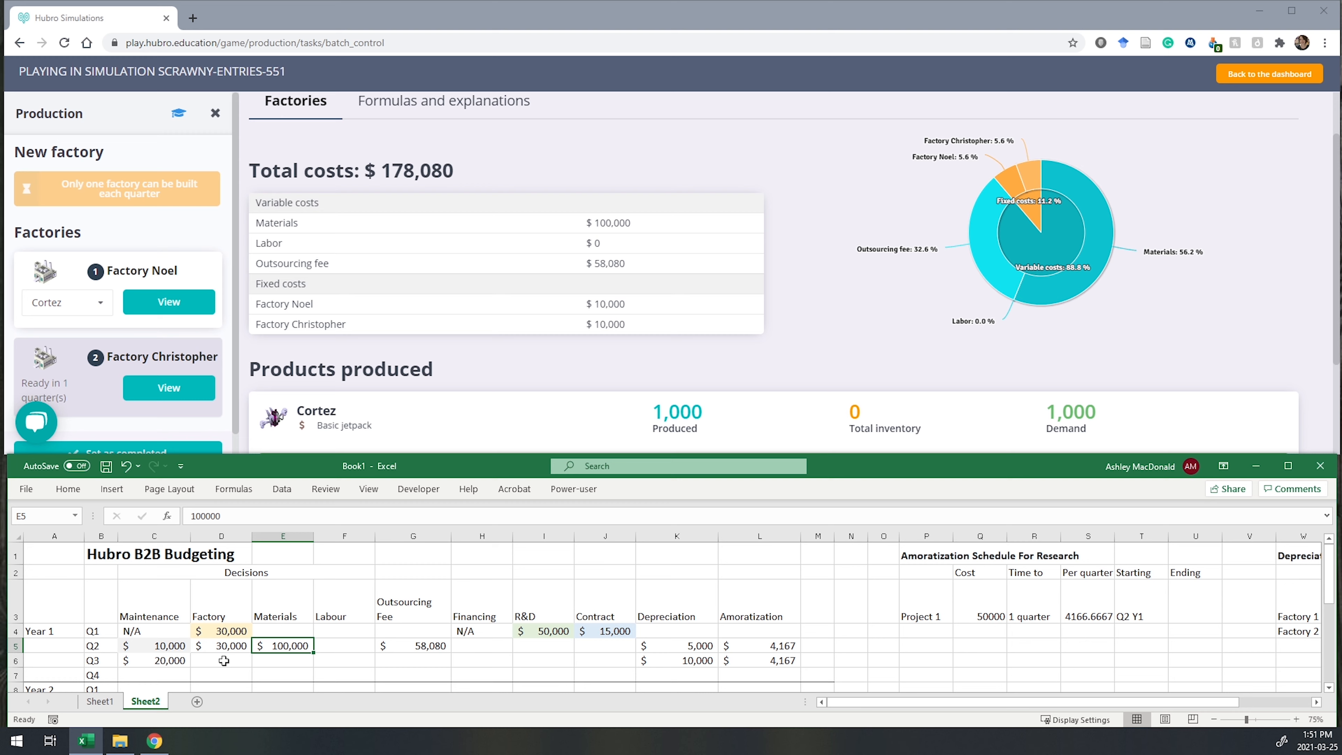
key("Right")
key("Right")
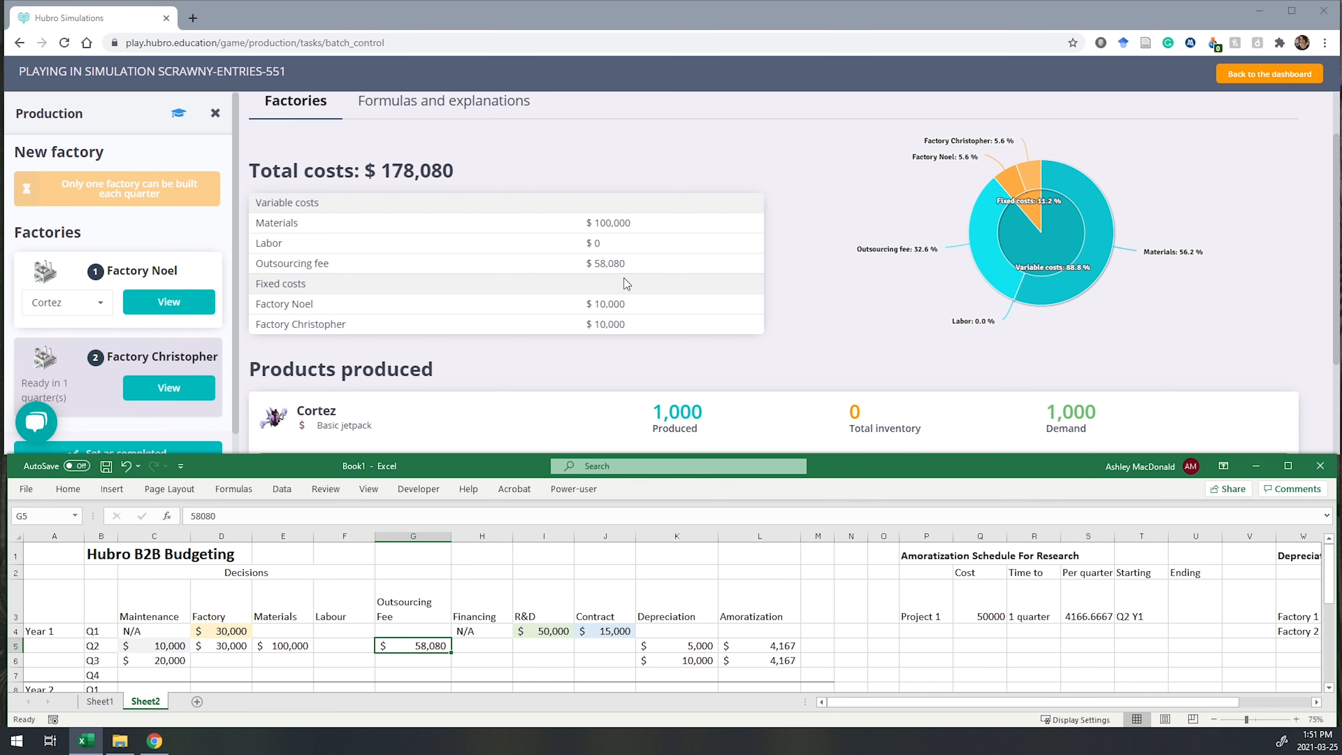
Step: Check the Cortez contract in the simulation, then insert a column before Financing in the budget sheet and head it Revenue
scroll(582, 283, "down", 2)
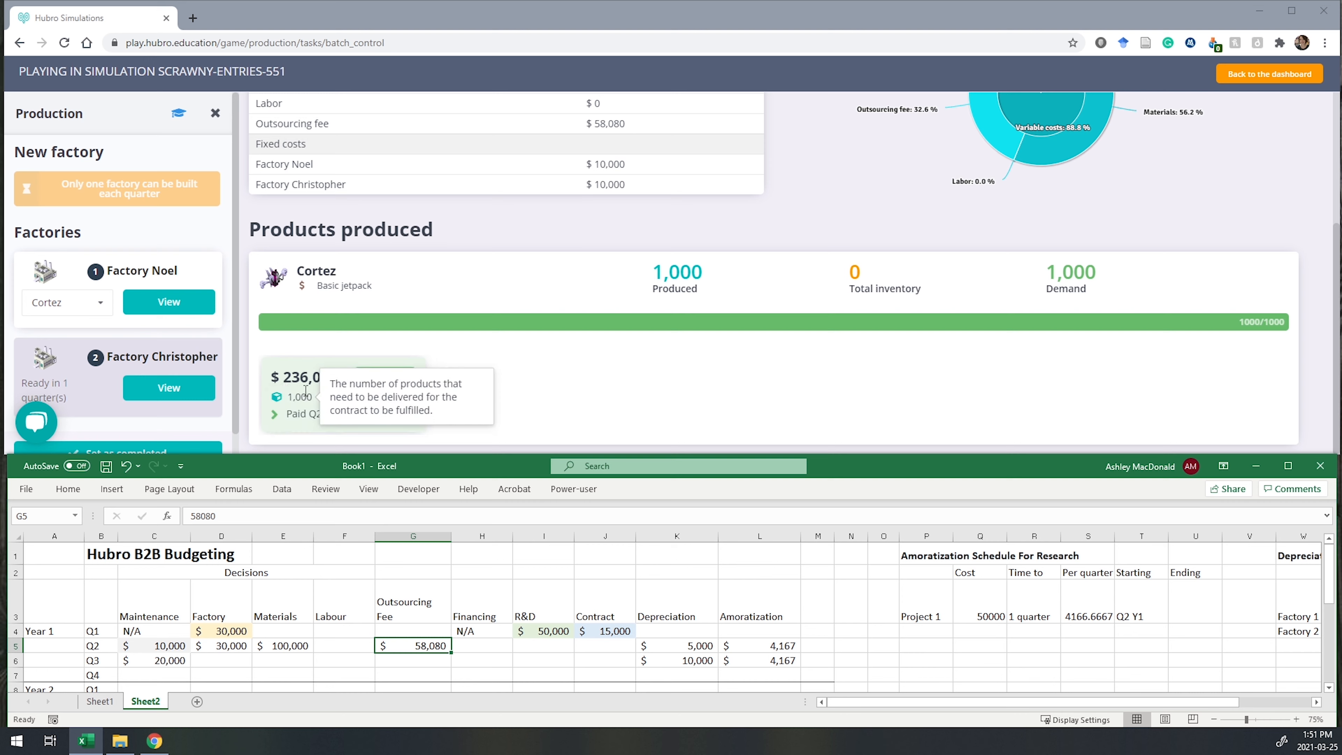
mouse_move(316, 380)
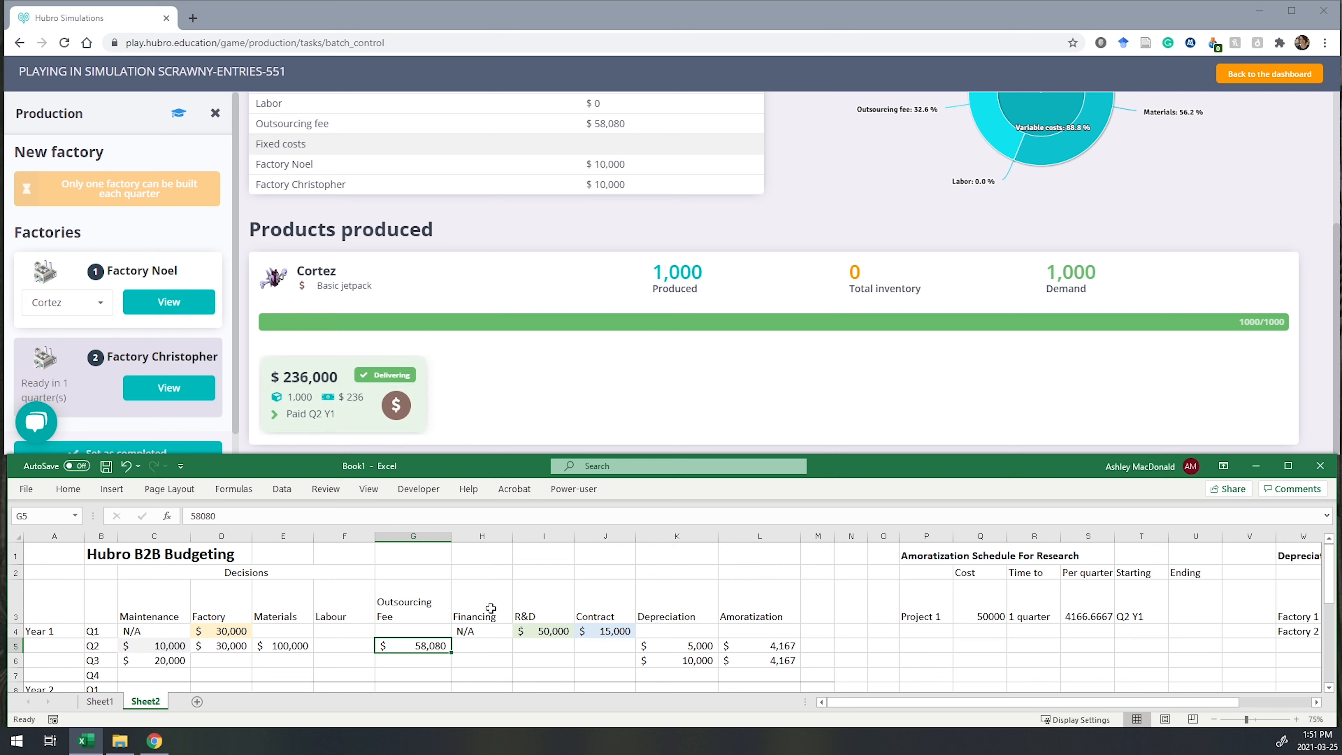
right_click(498, 535)
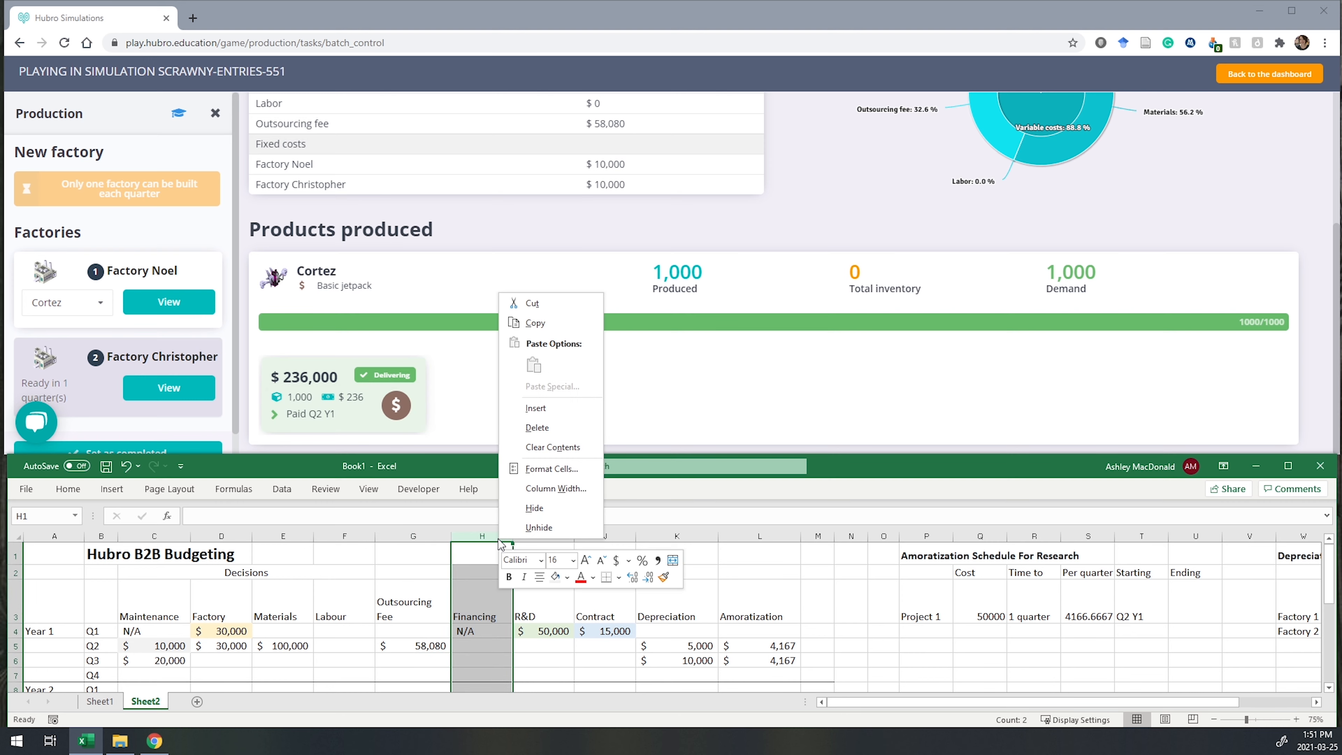
left_click(538, 409)
left_click(520, 596)
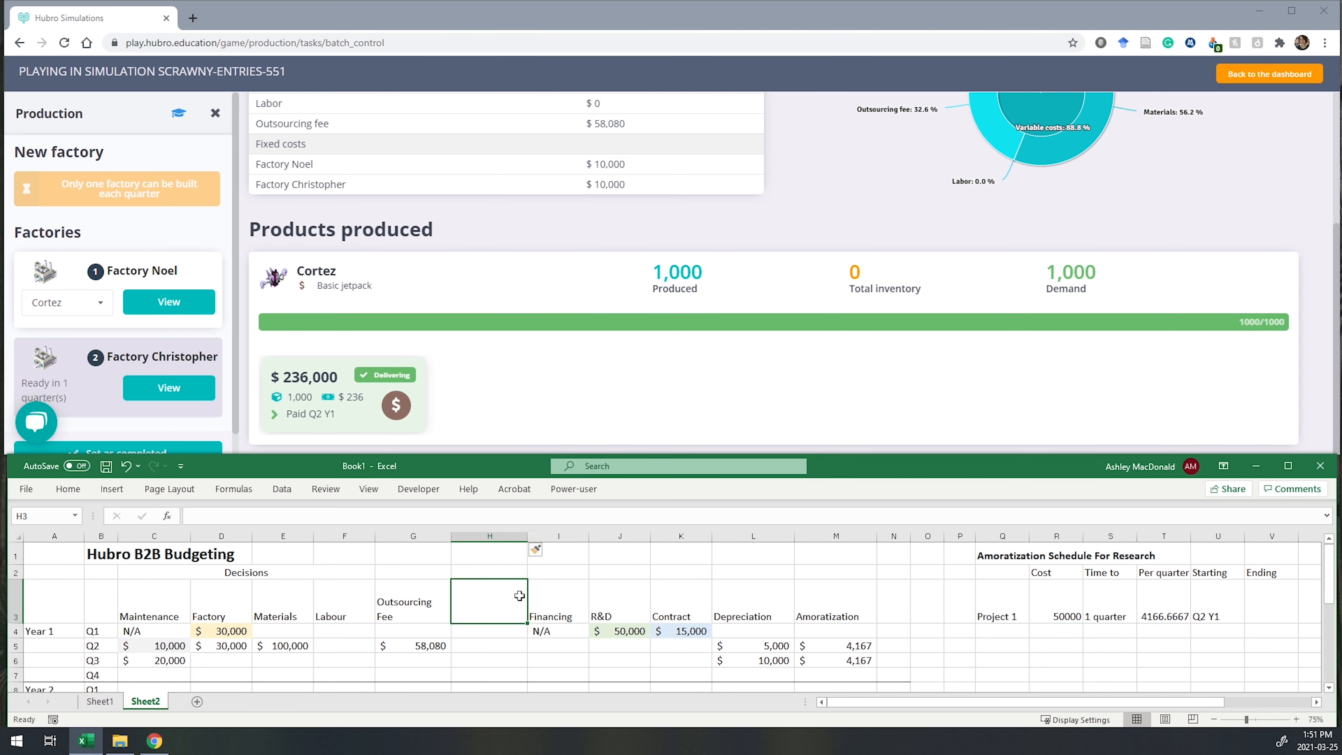
type("Re")
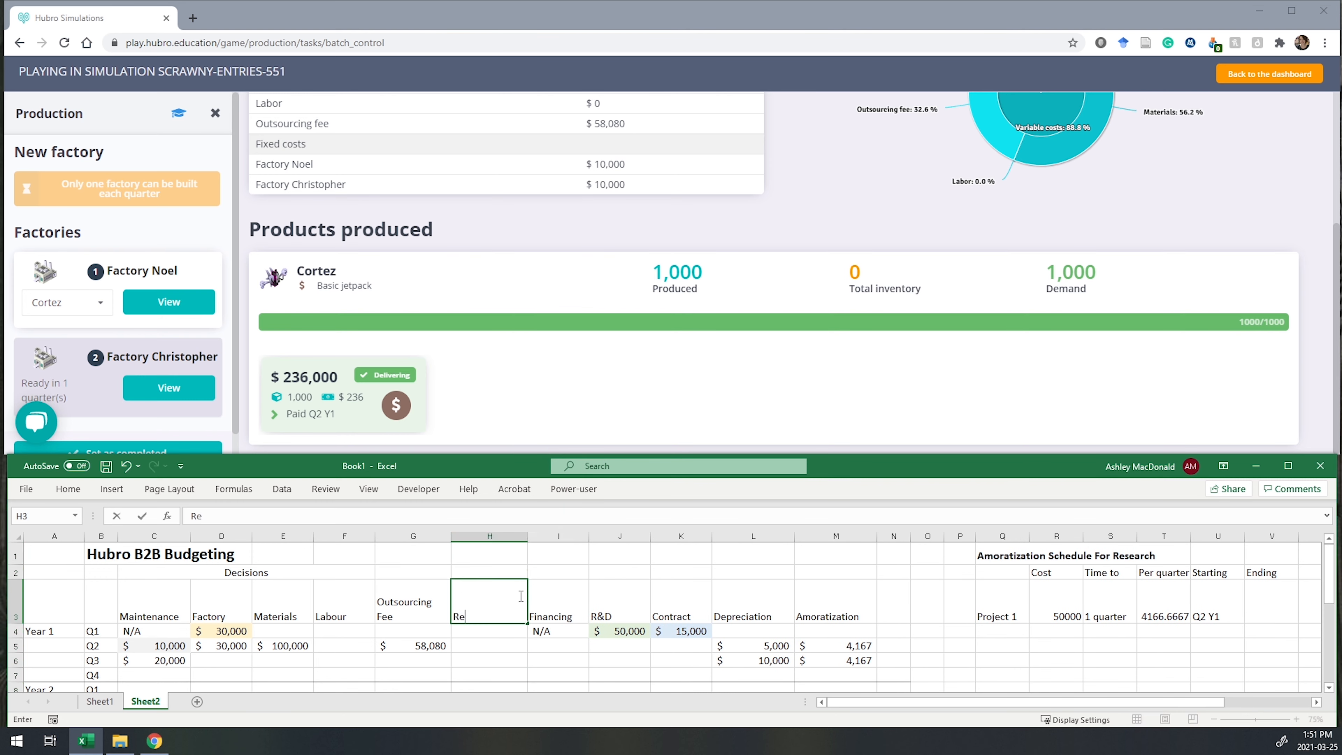
type("venue")
key("Return")
key("Down")
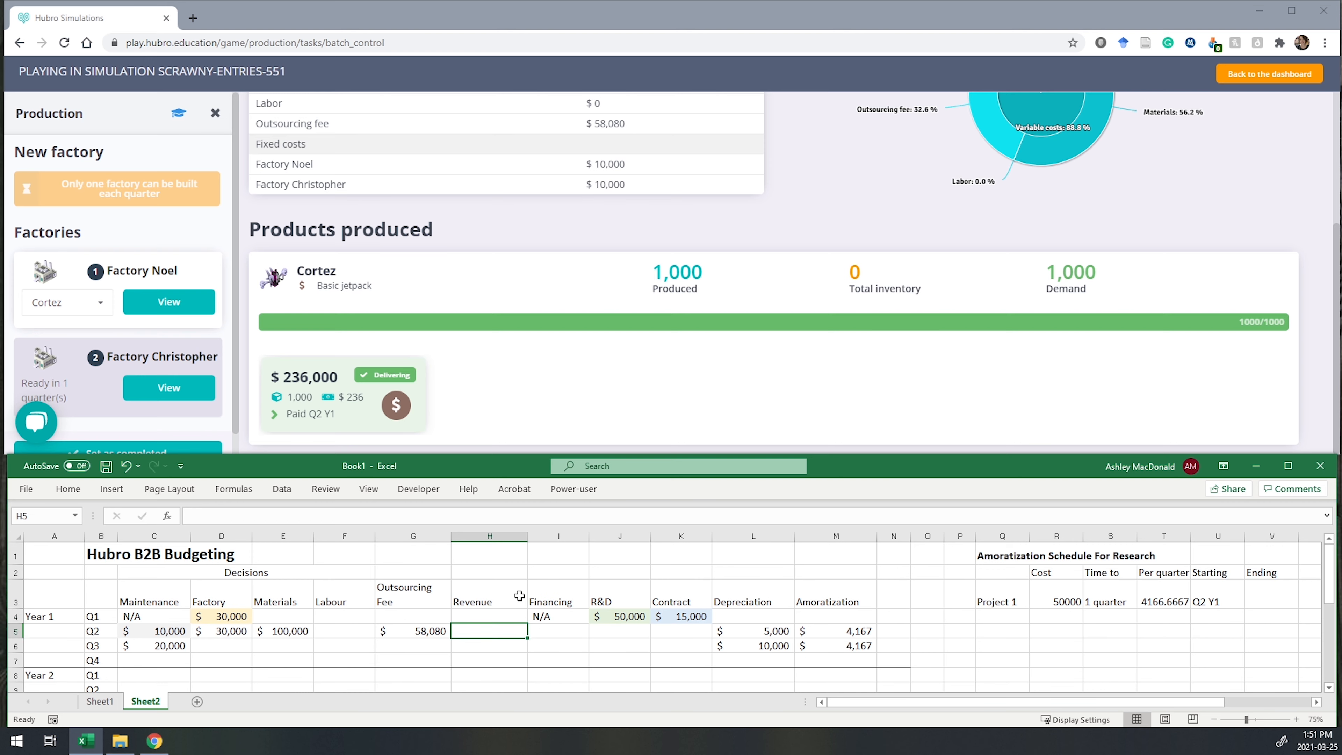
Step: Enter 236000 as the Revenue for Year 1 Q2
mouse_move(315, 422)
type("236000")
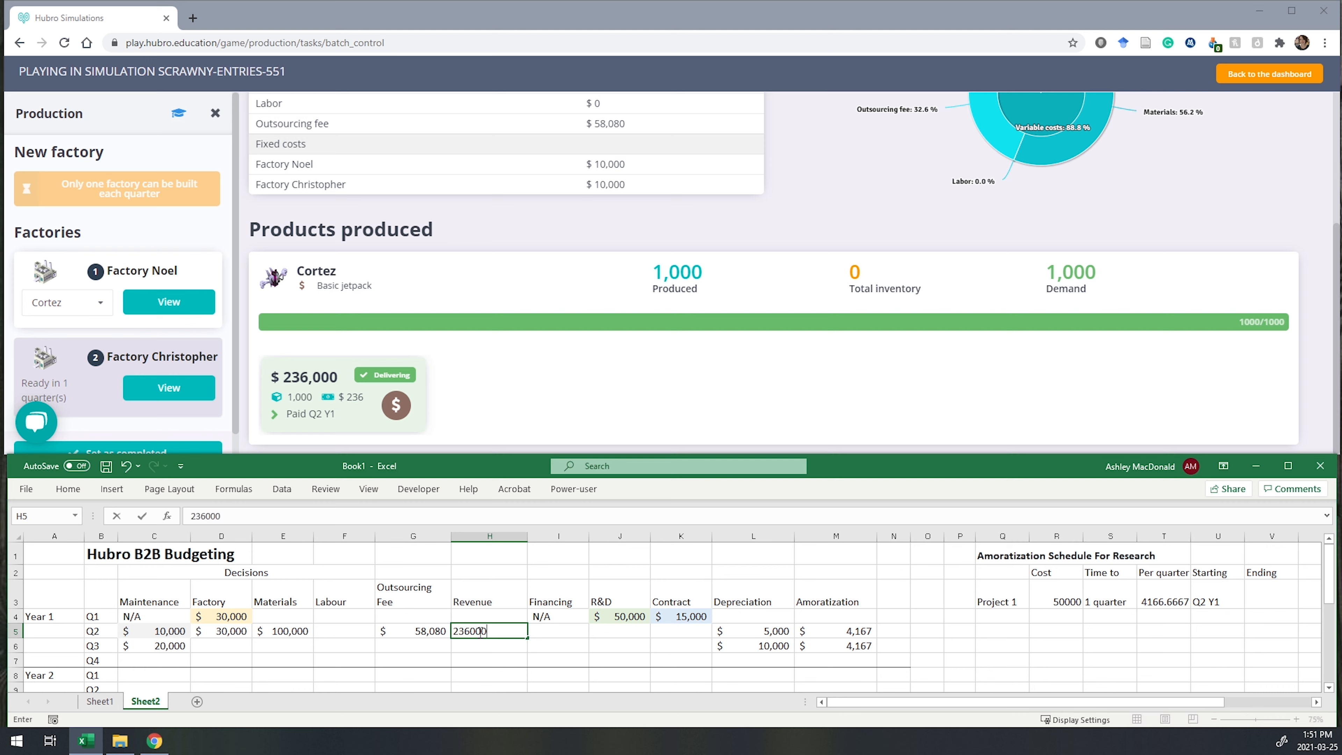
key("Return")
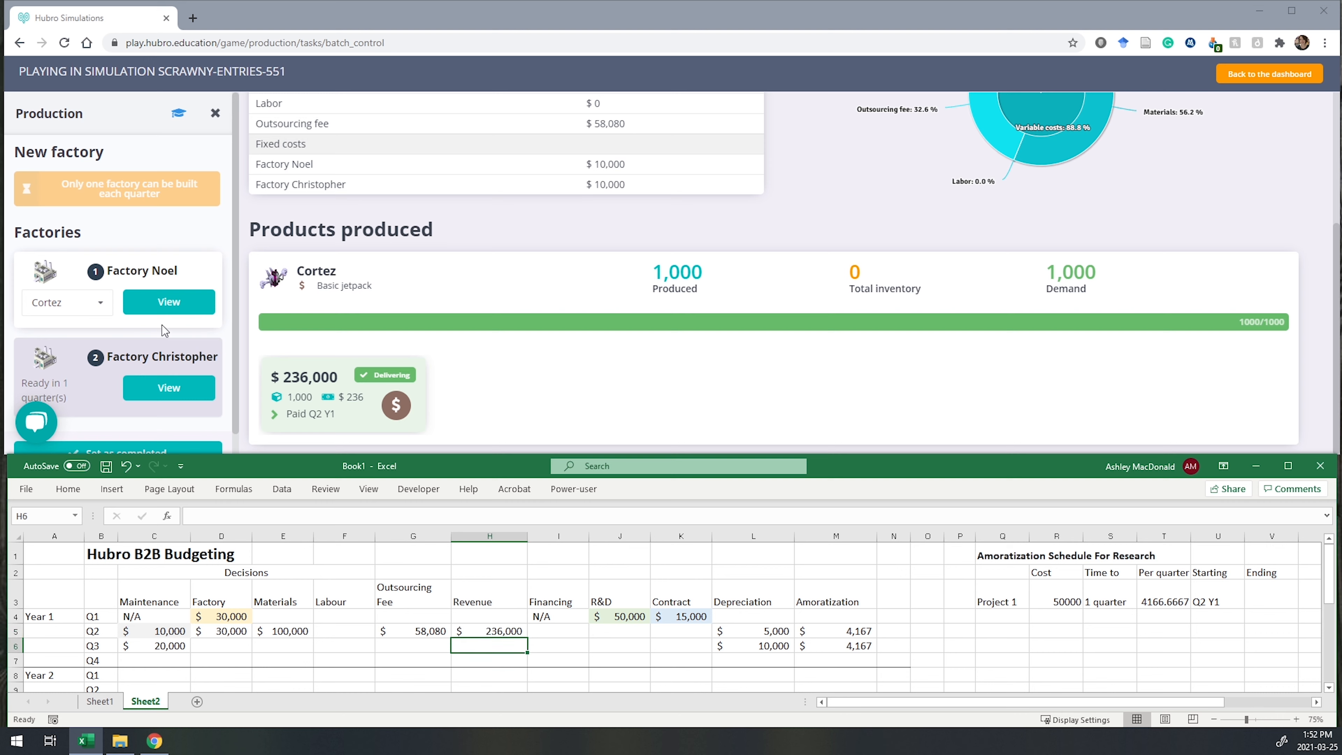
Step: Examine the factory's depreciation for this quarter in the simulation and the amortization and depreciation schedules in the budget sheet
scroll(155, 331, "down", 1)
scroll(611, 312, "up", 1)
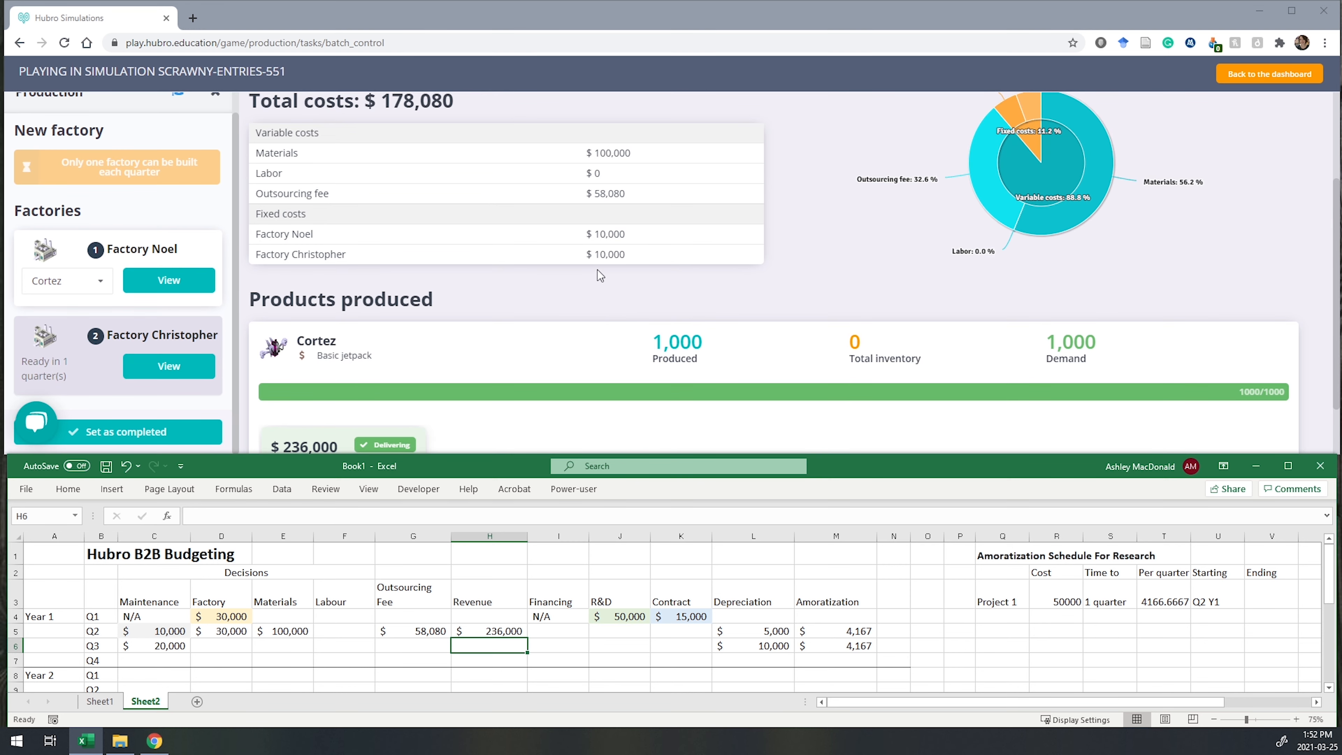
left_click(746, 644)
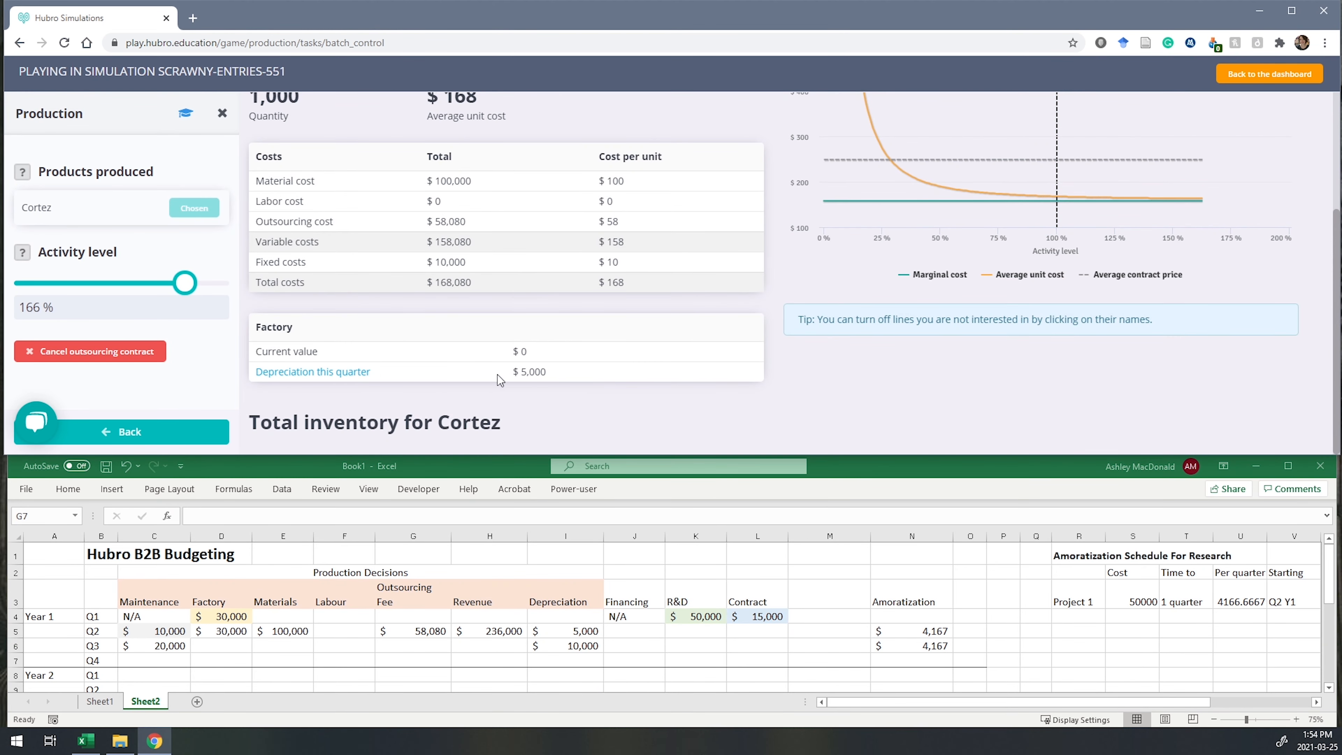
triple_click(539, 372)
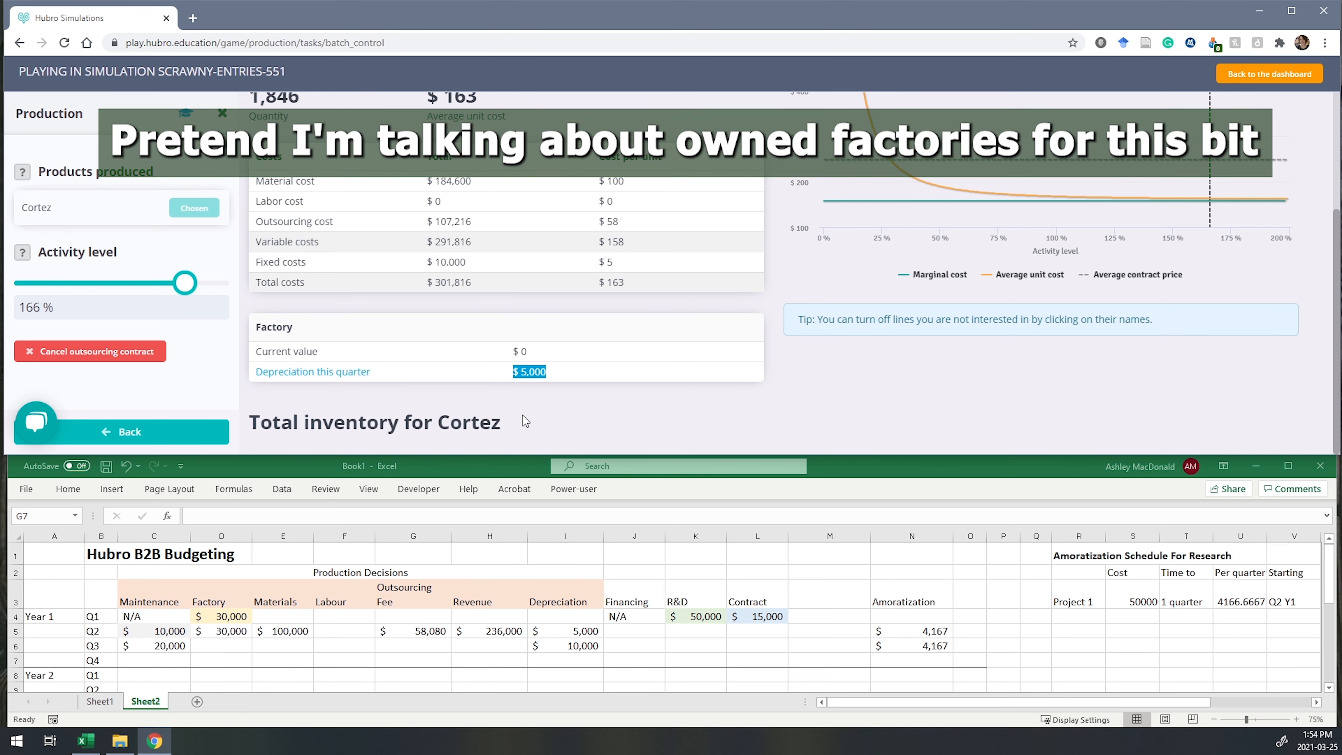
left_click(940, 702)
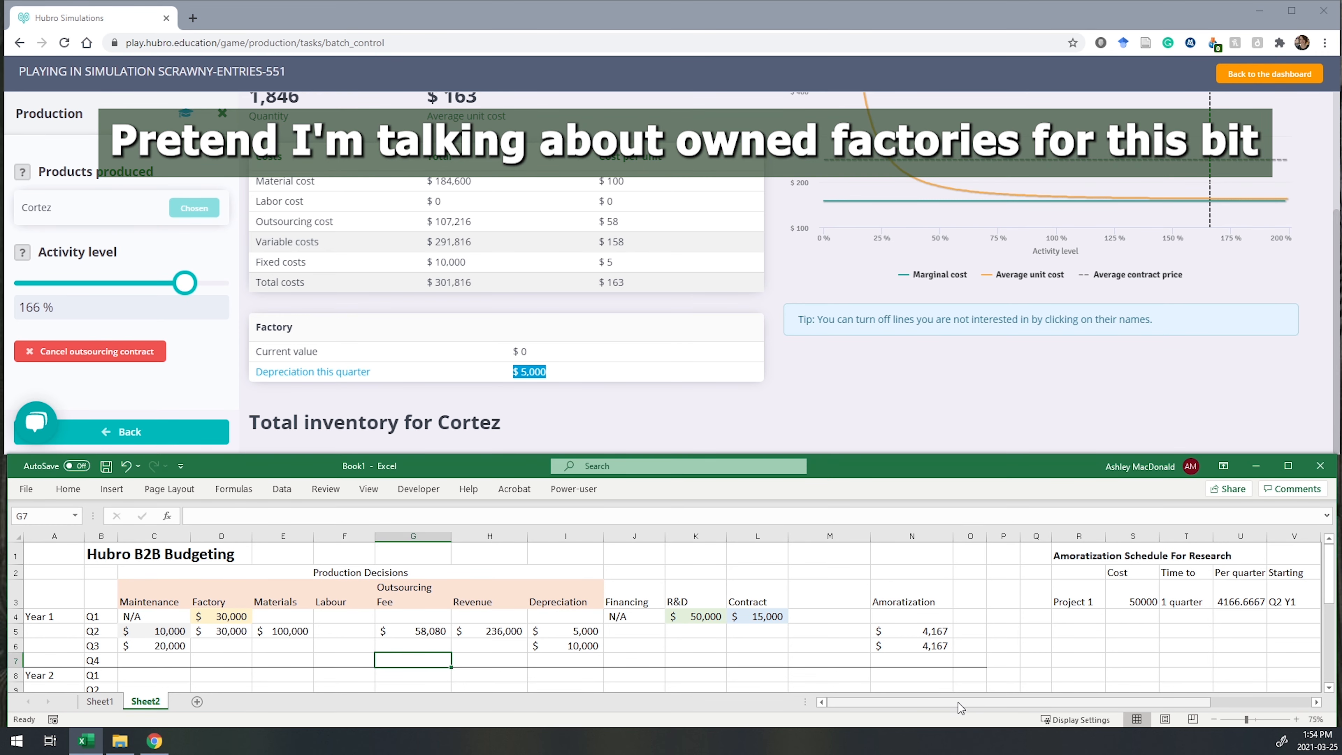
left_click_drag(996, 703, 1123, 695)
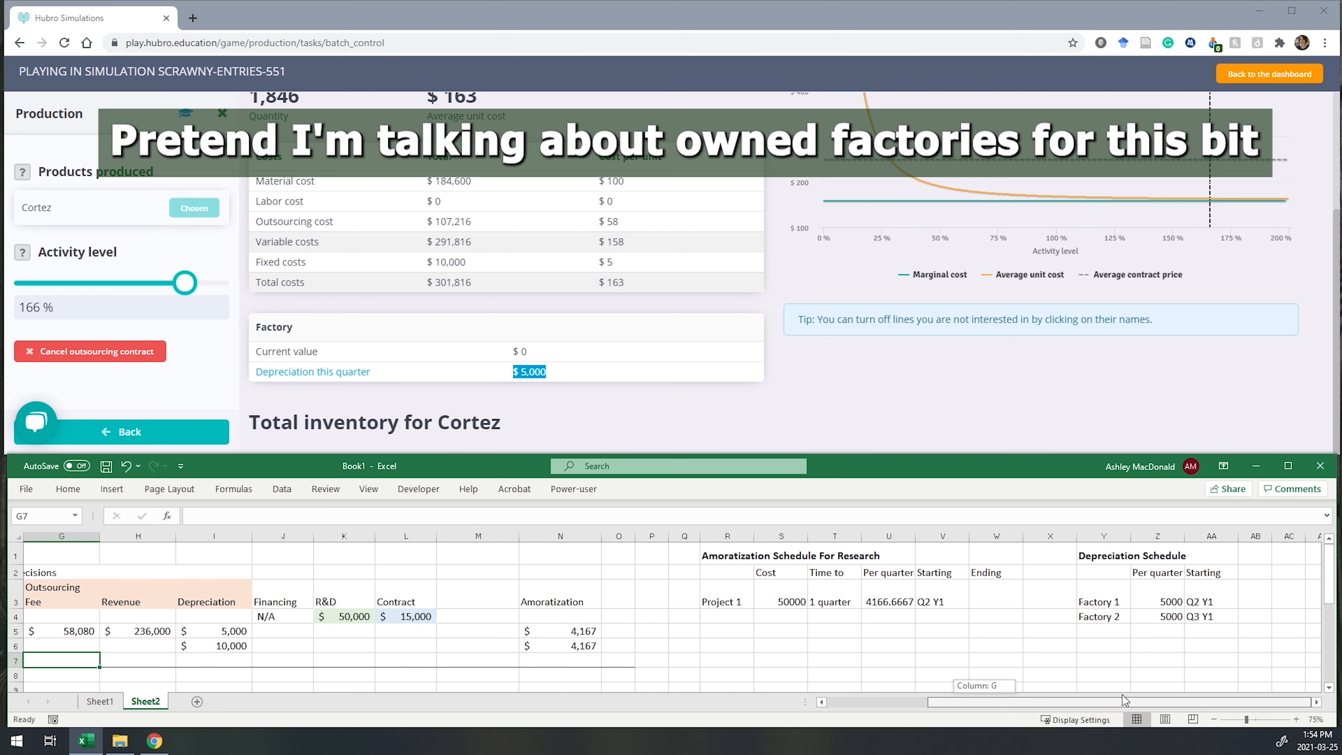
left_click_drag(761, 556, 833, 590)
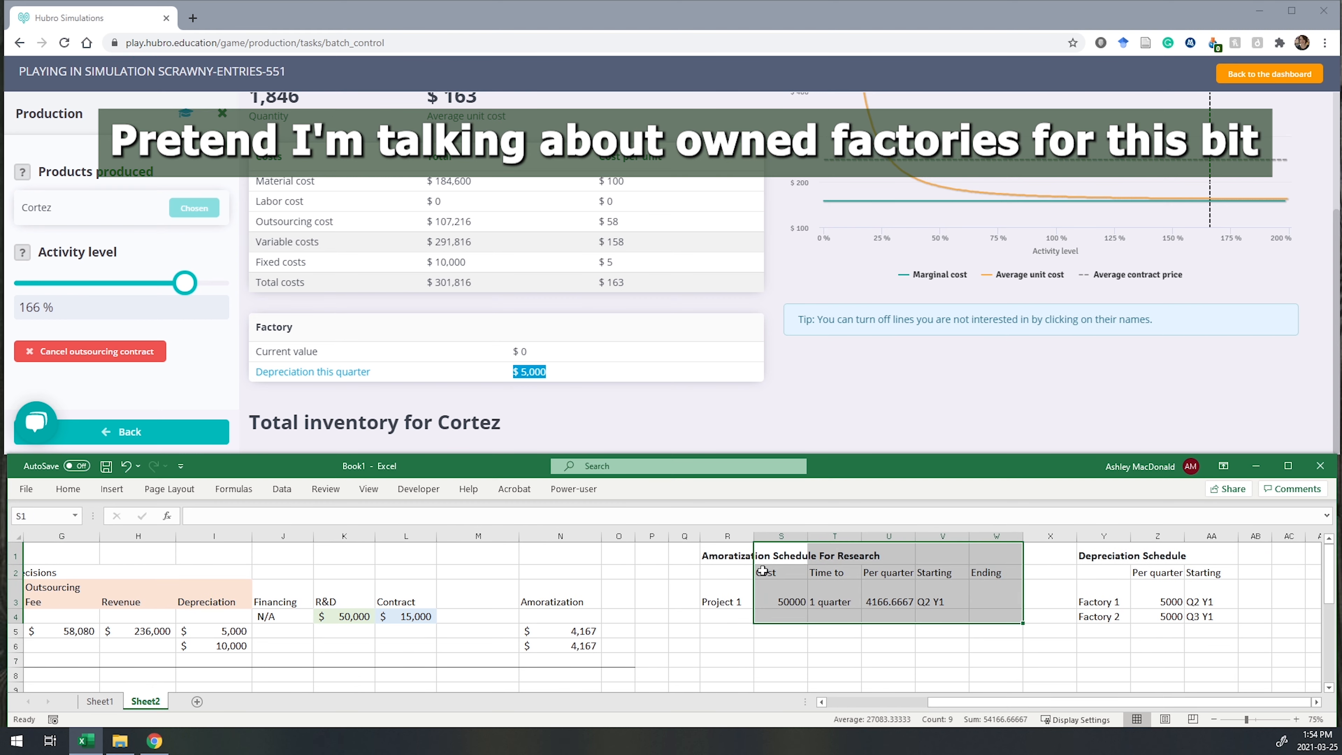
left_click_drag(735, 559, 982, 603)
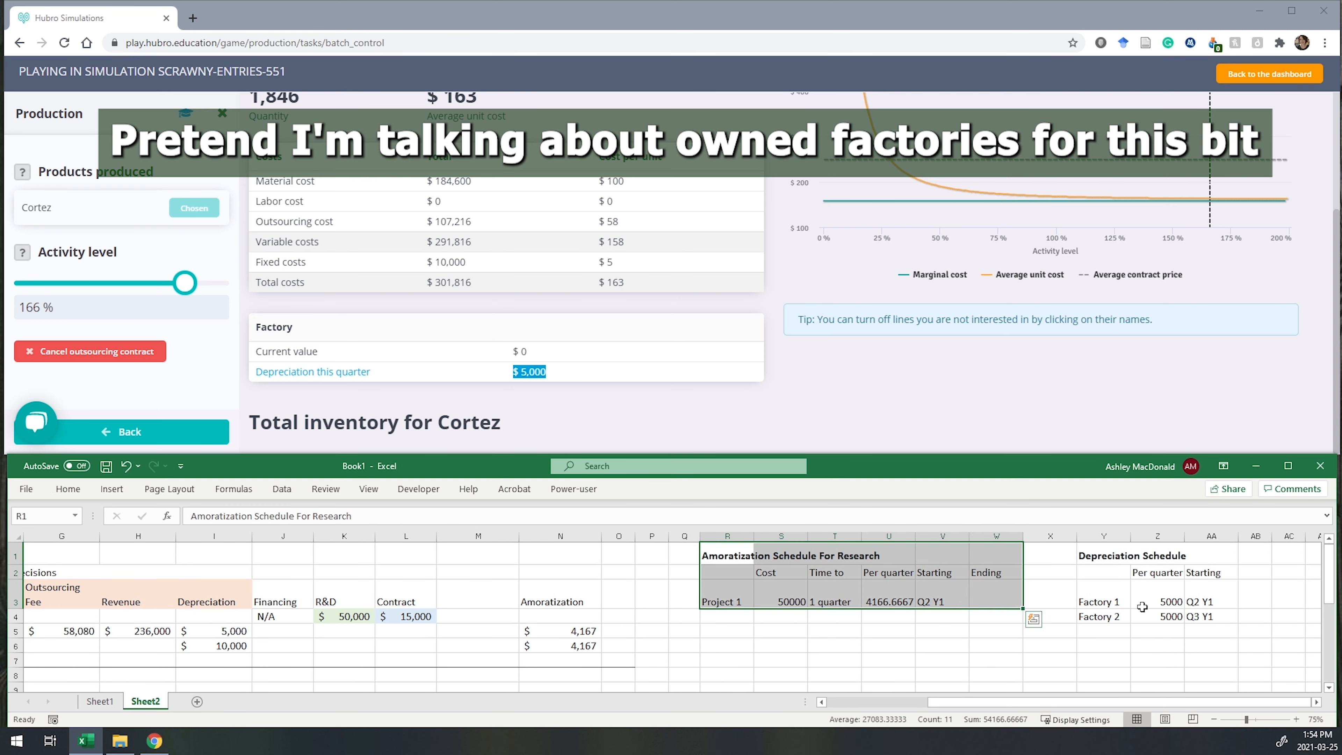
Step: Examine the depreciation schedule's per-quarter amounts and starting quarters for Factory 1 and Factory 2
left_click_drag(1105, 559, 1108, 570)
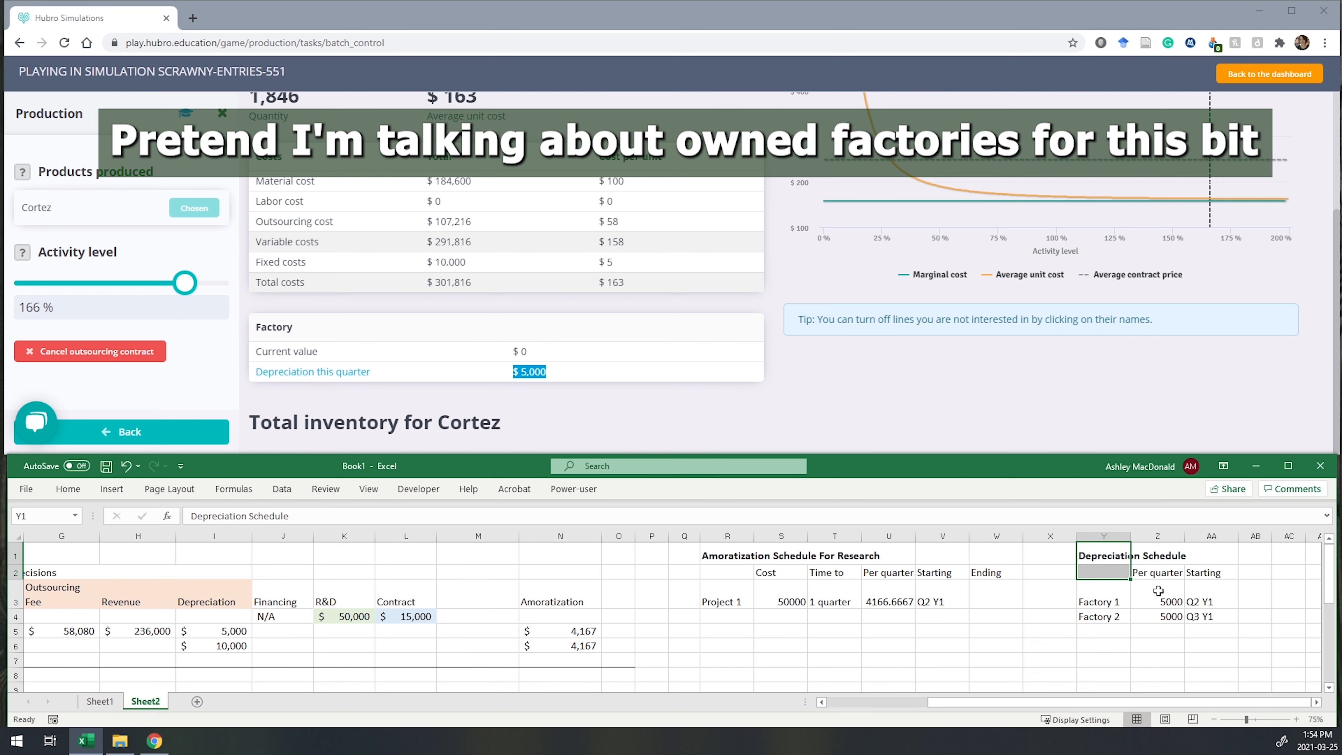
left_click(1162, 577)
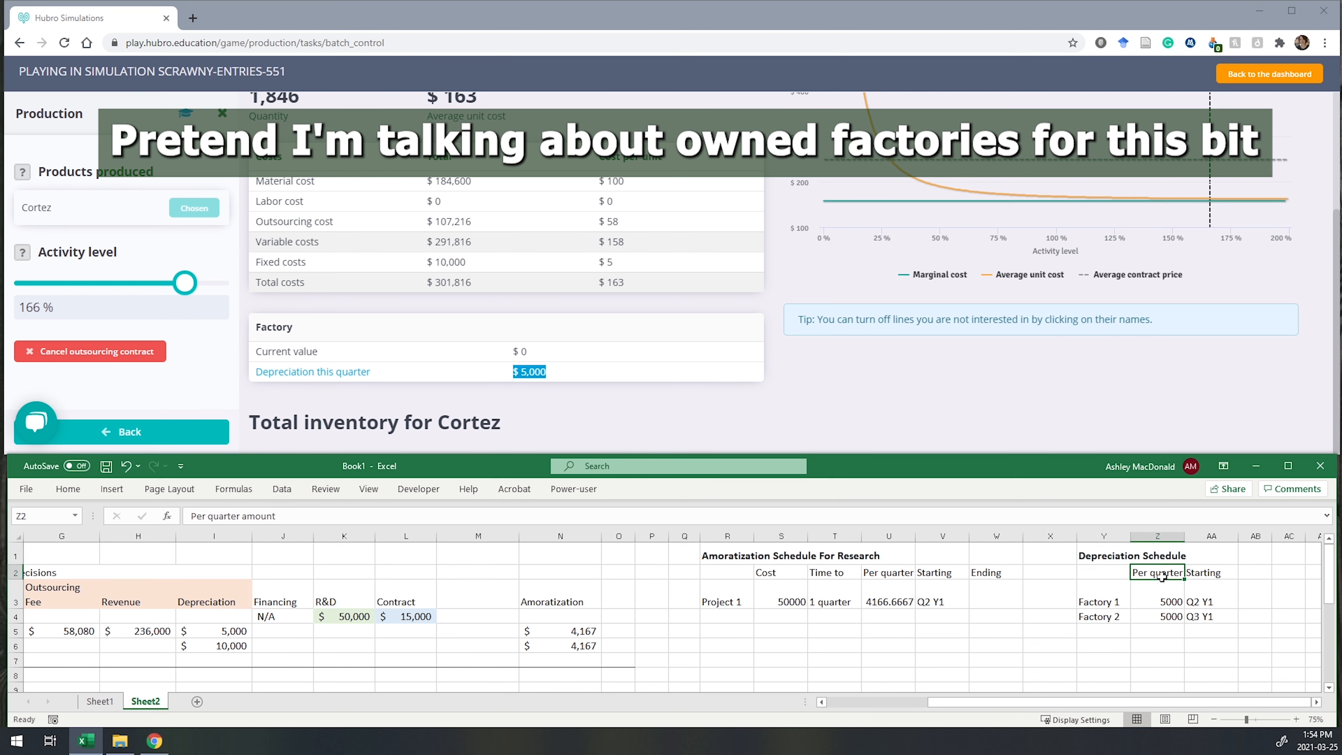
left_click(1157, 603)
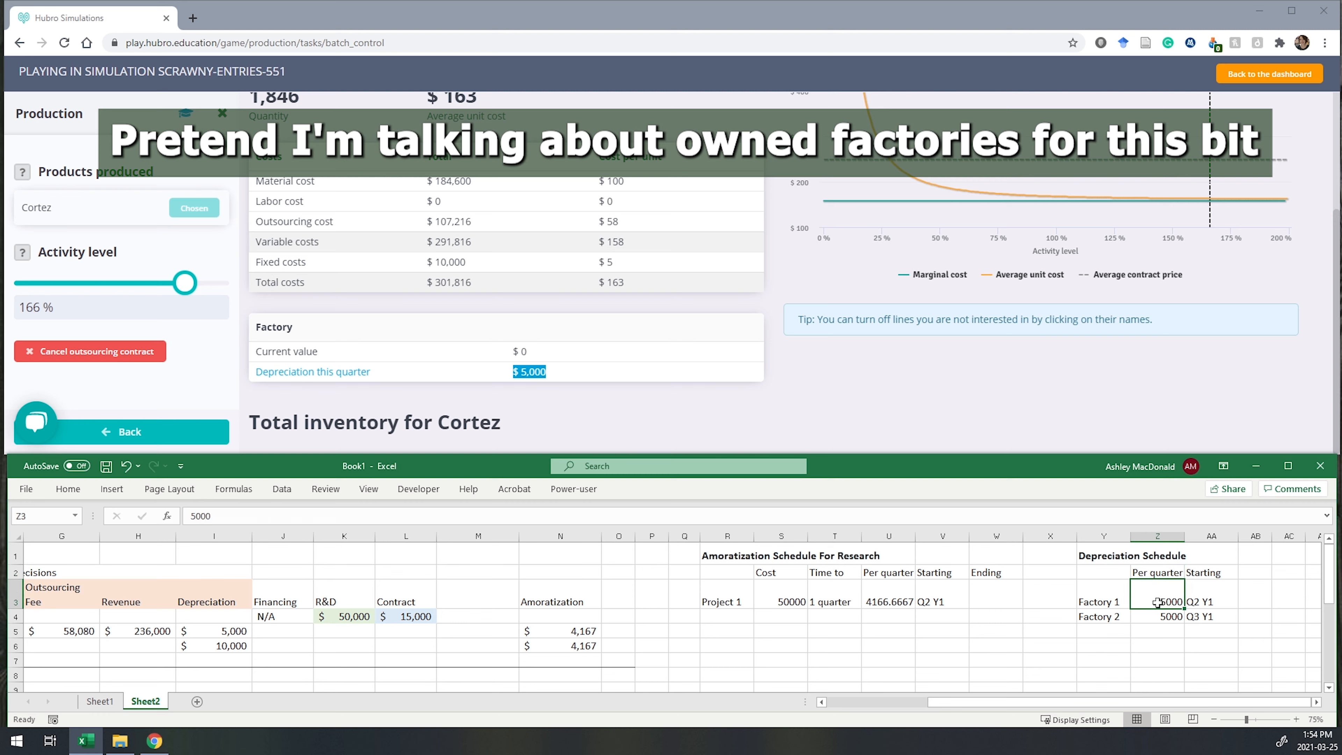
left_click(1164, 617)
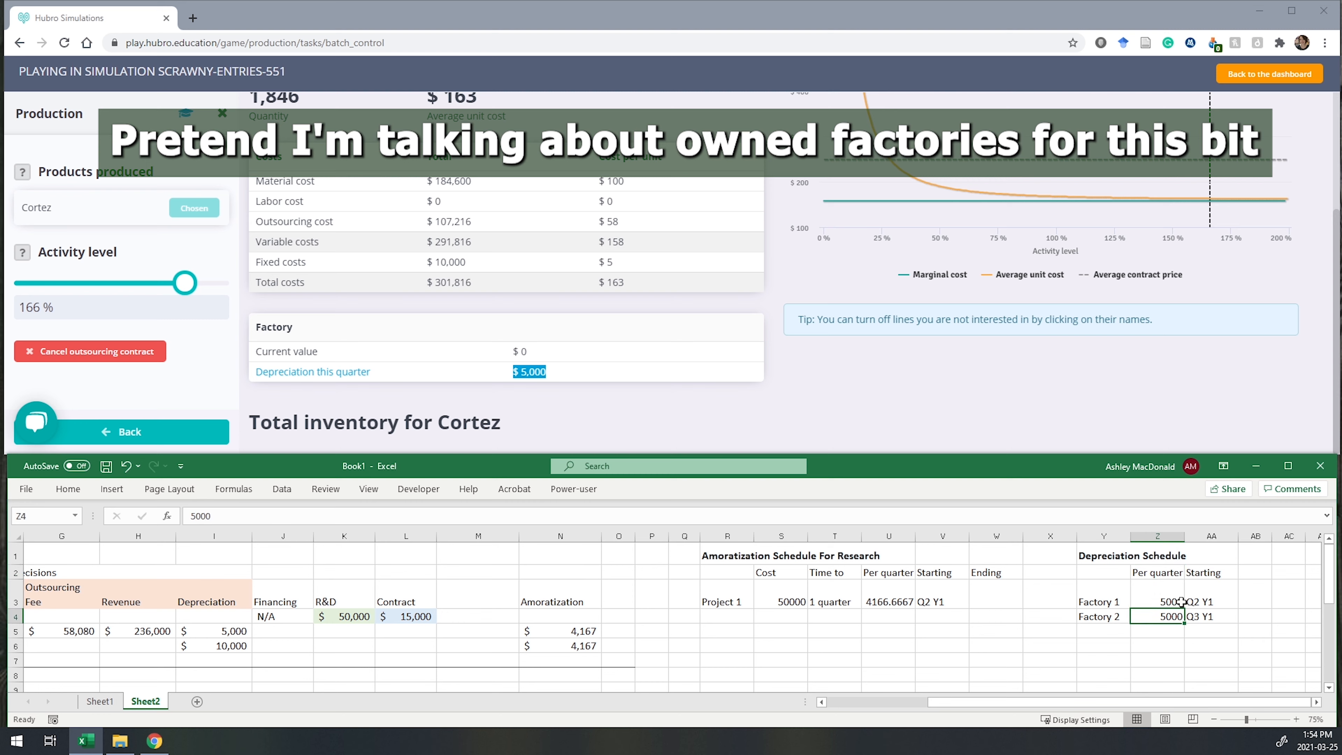
left_click(1112, 601)
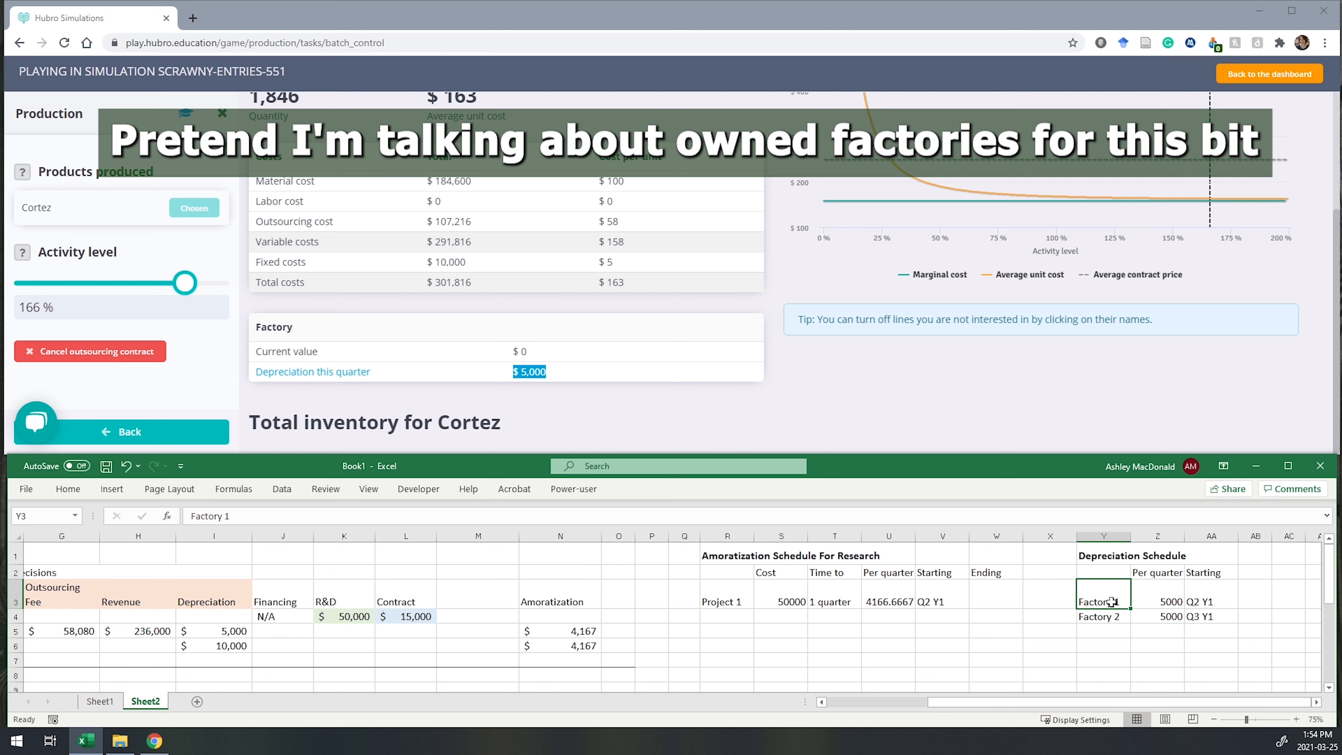
left_click(1154, 602)
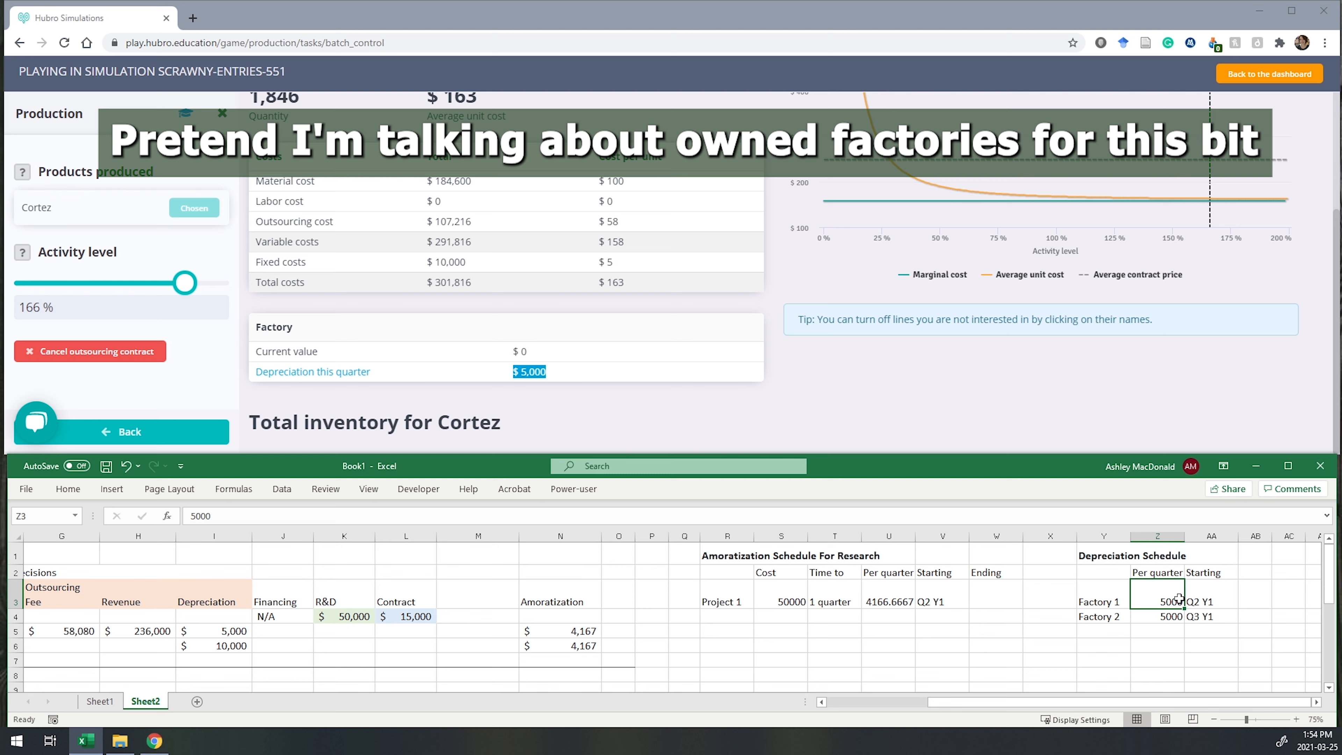
left_click(1209, 594)
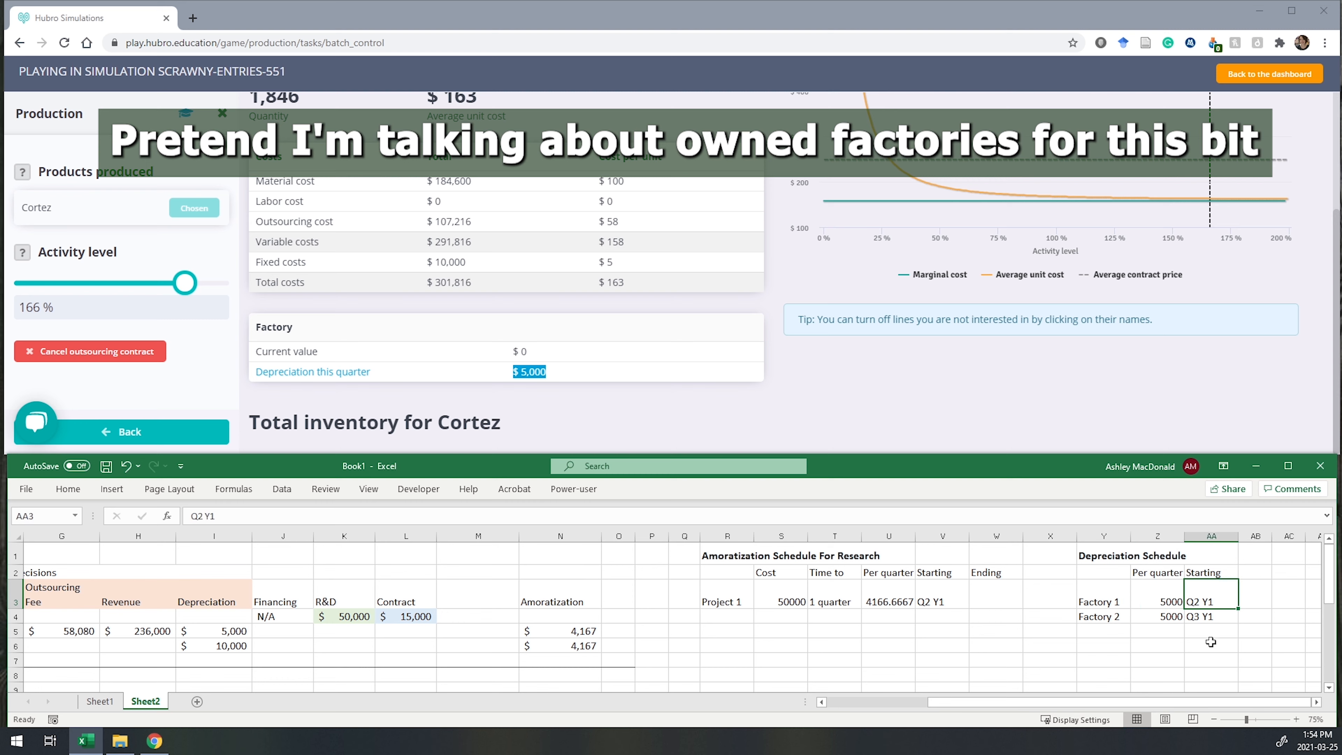
left_click(1115, 617)
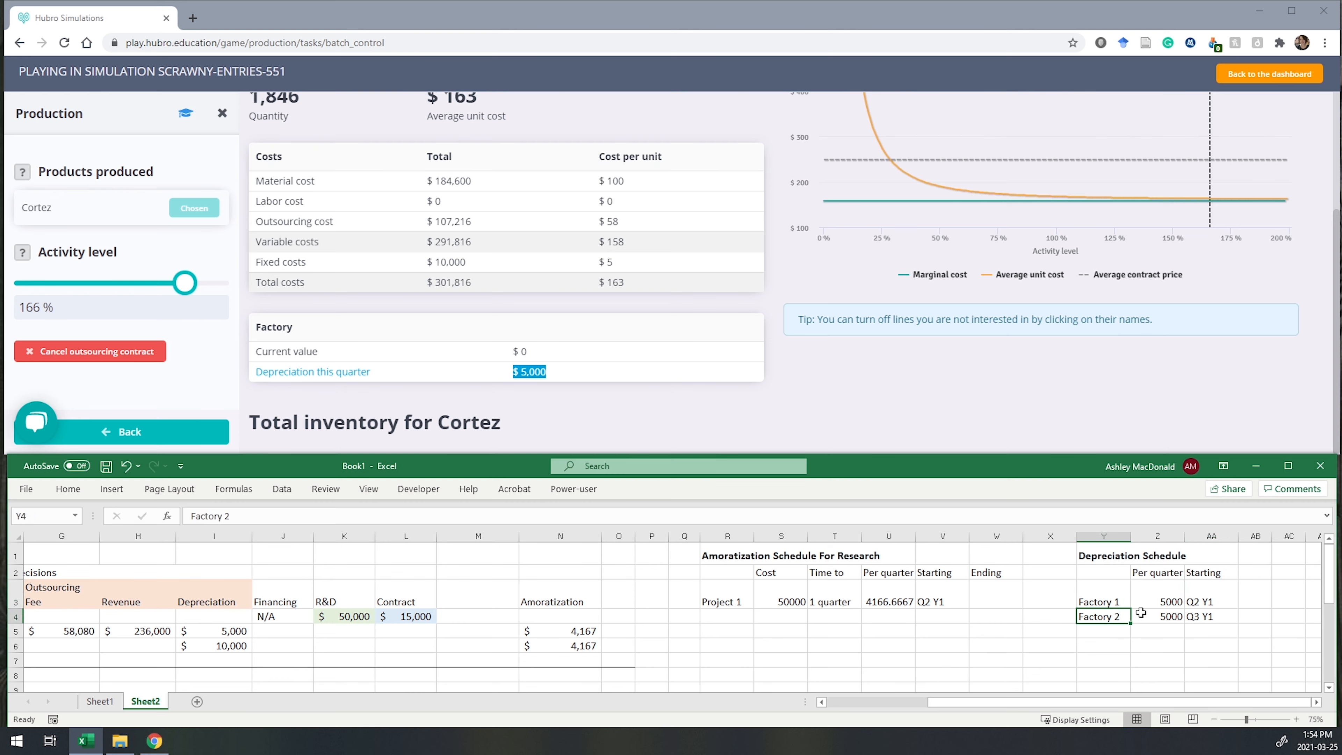
left_click(1159, 616)
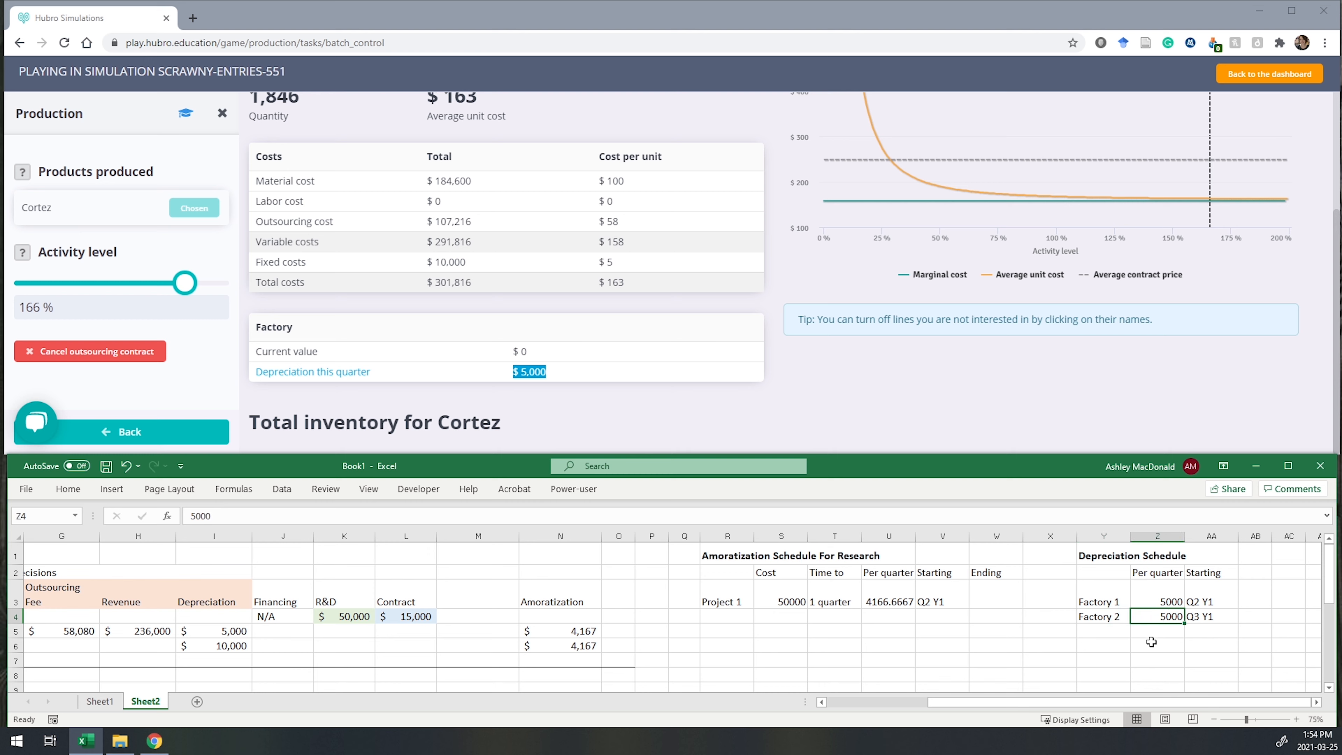
left_click(1196, 616)
Step: Set the Year 1 Q2 Depreciation to reference Factory 1's per-quarter amount in the depreciation schedule (=Z3)
left_click_drag(1114, 699, 936, 701)
scroll(511, 616, "down", 1)
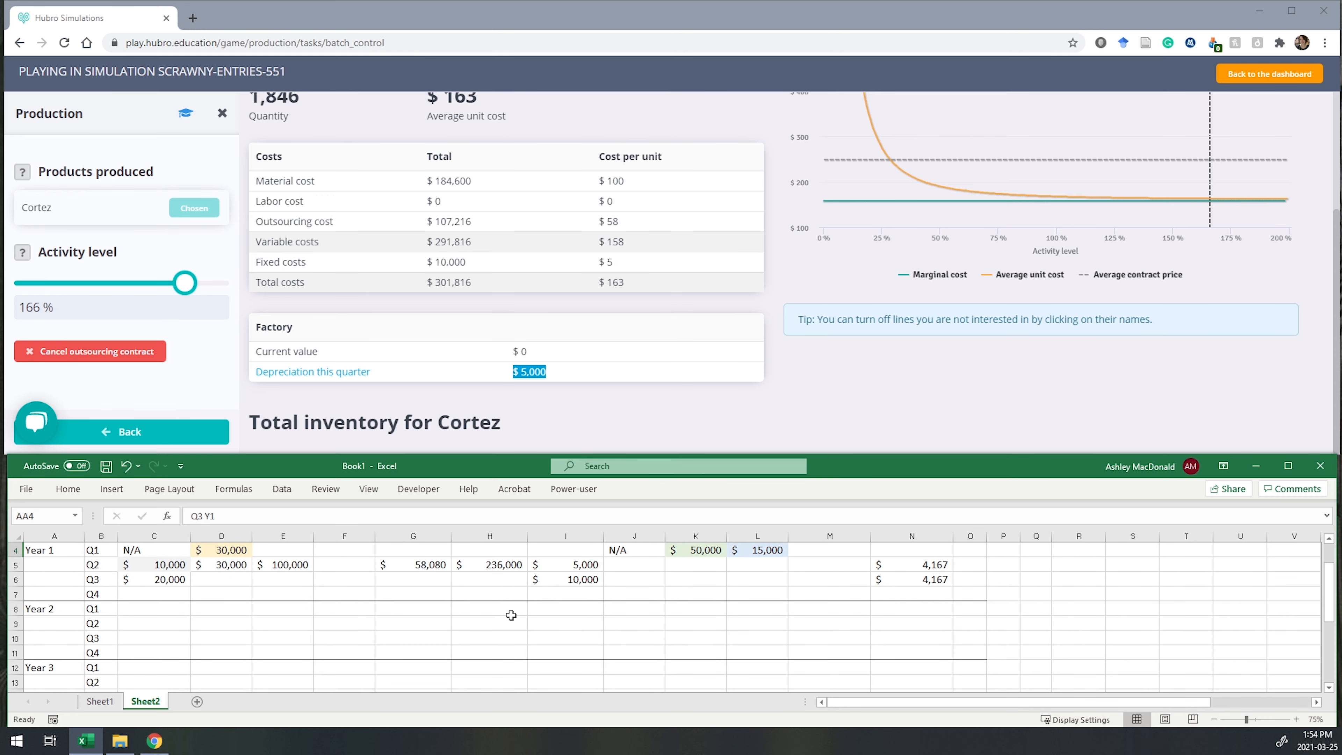
scroll(511, 616, "up", 1)
left_click(587, 631)
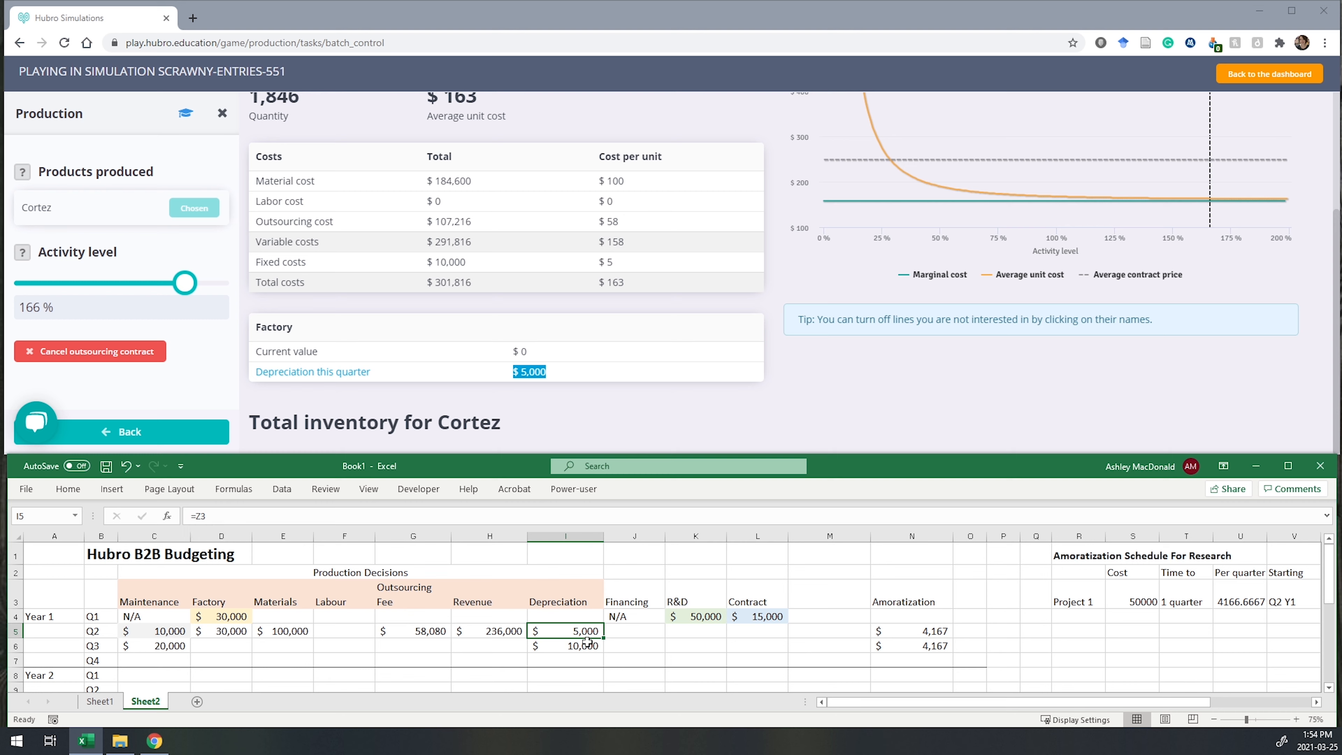
type("=")
left_click_drag(869, 703, 990, 701)
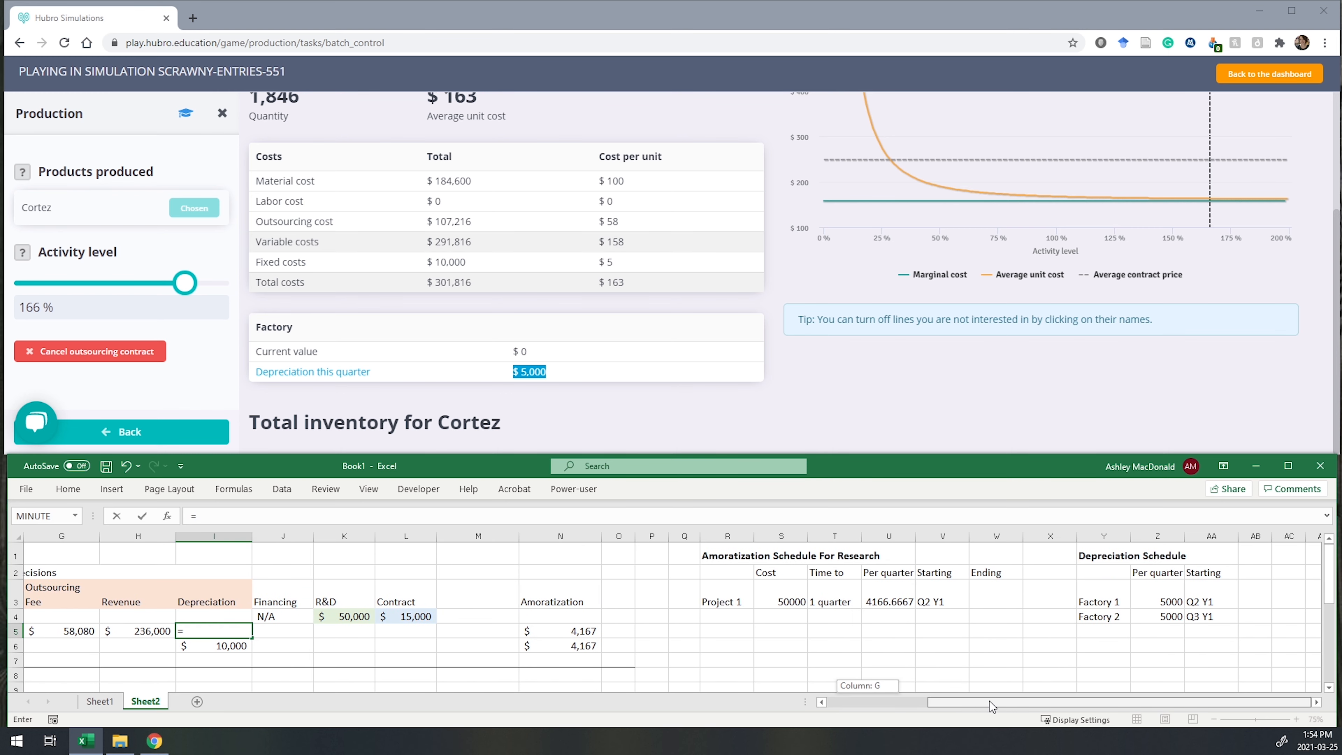
left_click(1169, 600)
key("Return")
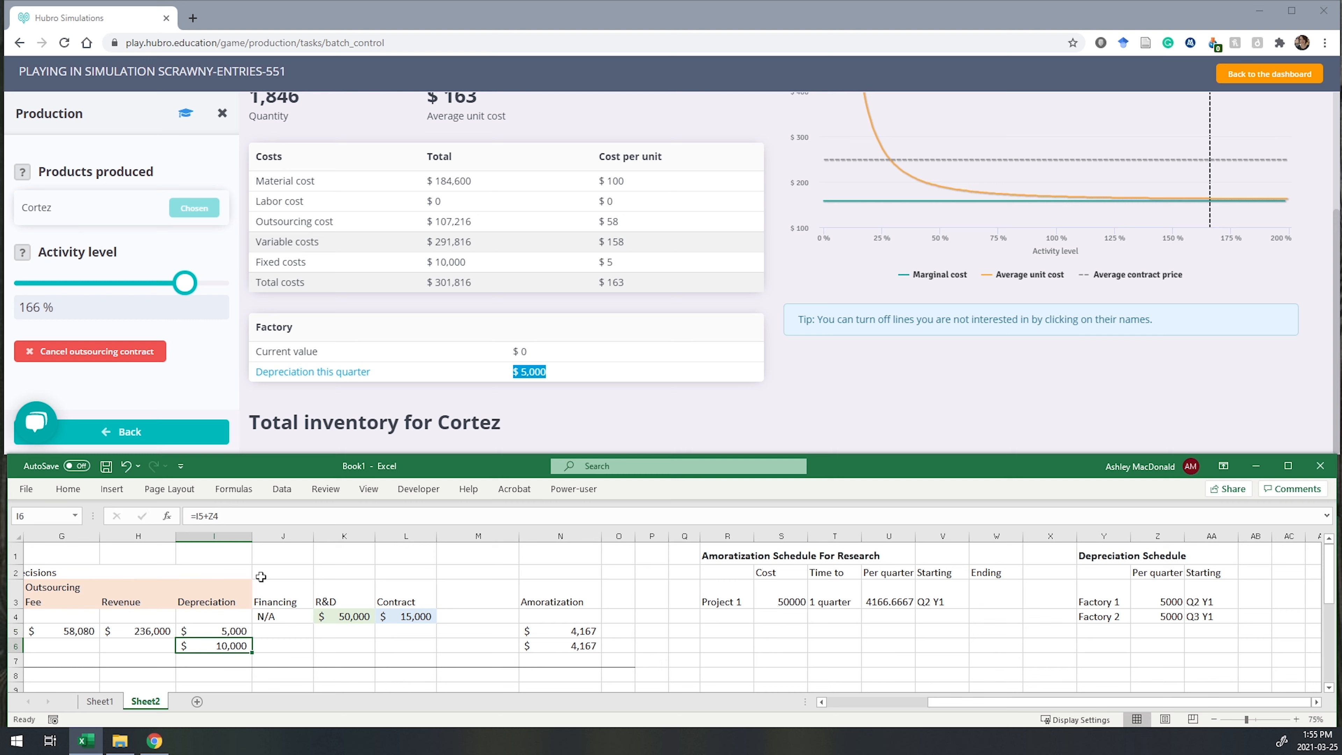
Step: Set the Year 1 Q3 Depreciation to the sum of both factories' per-quarter amounts with =Z3+Z4
type("=")
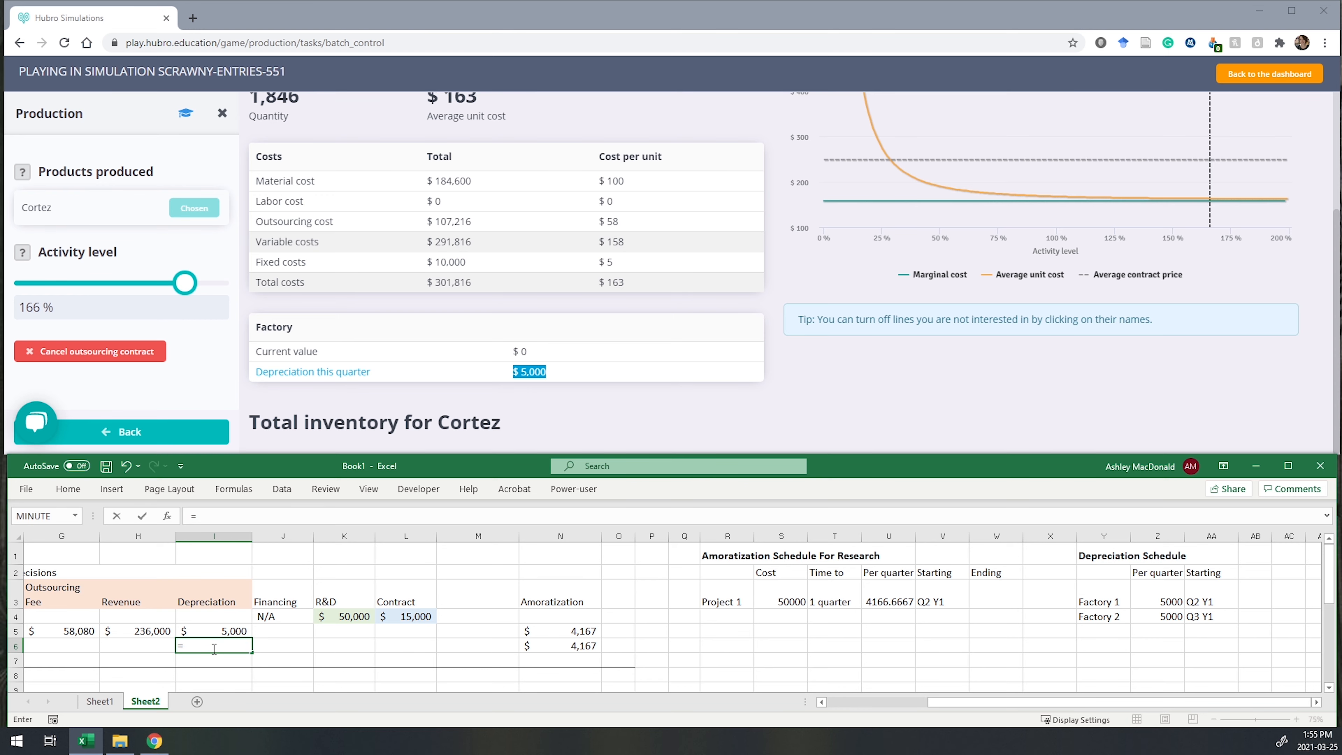
left_click_drag(956, 706, 851, 706)
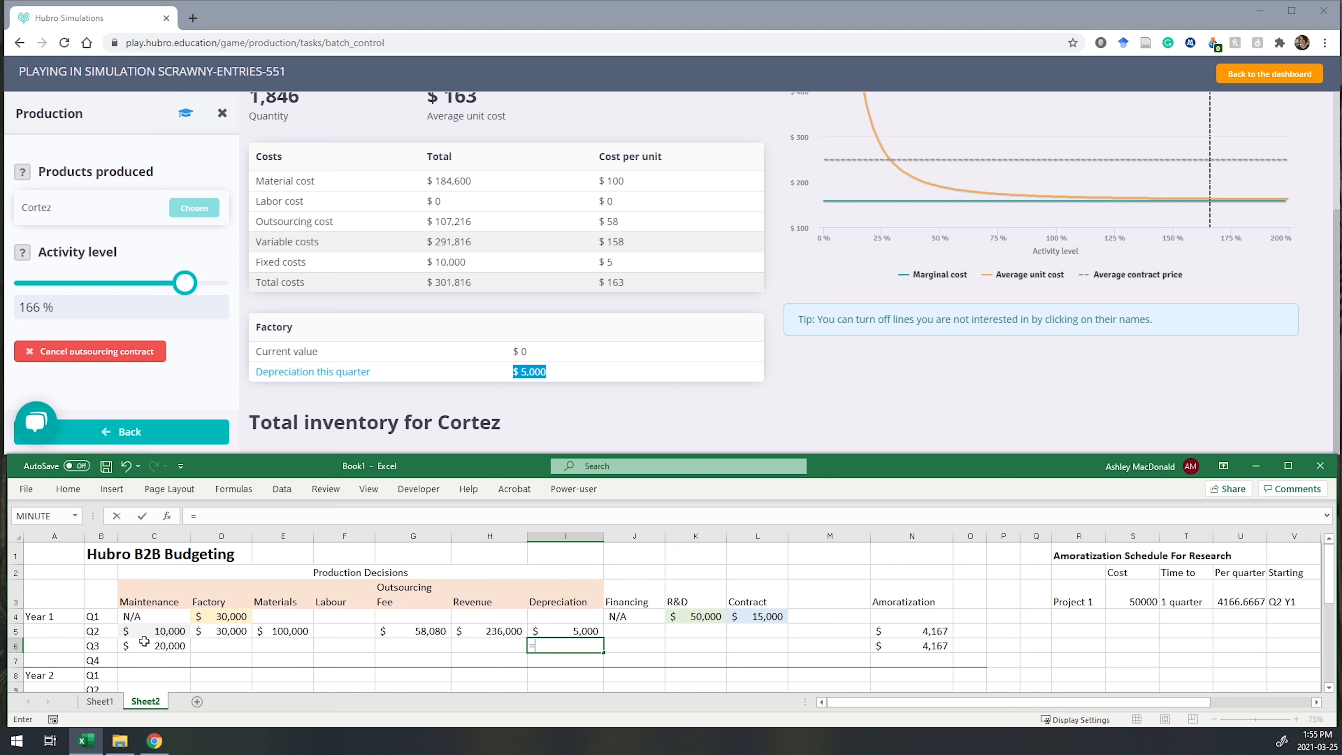
left_click_drag(1067, 704, 1167, 703)
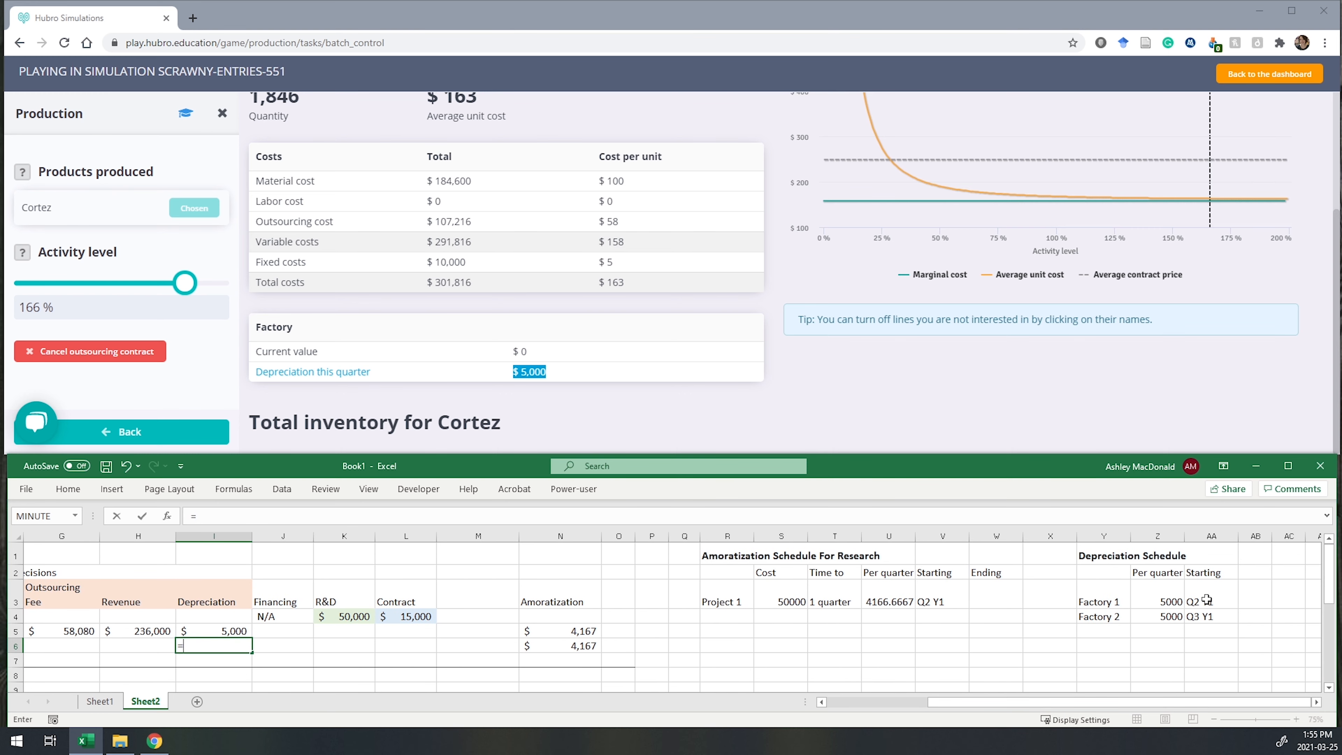
left_click(1164, 599)
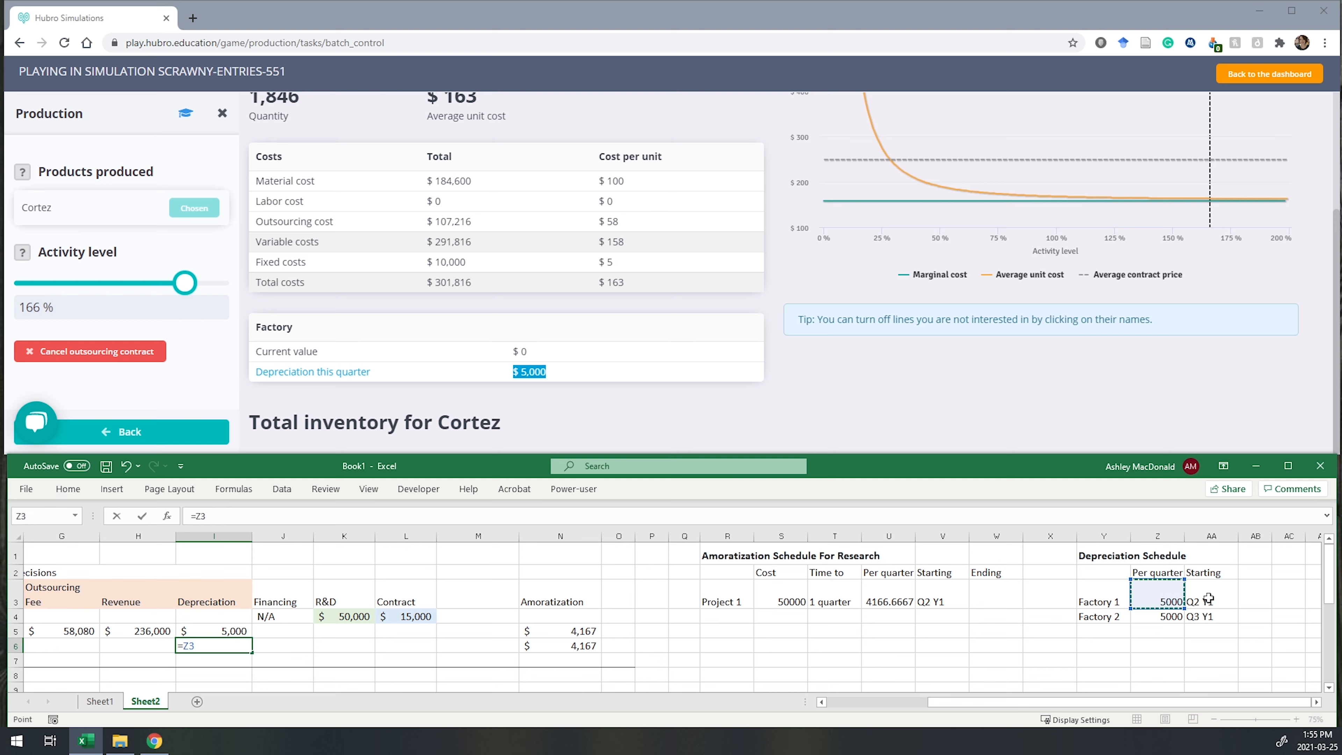
type("+")
left_click(1171, 618)
key("Return")
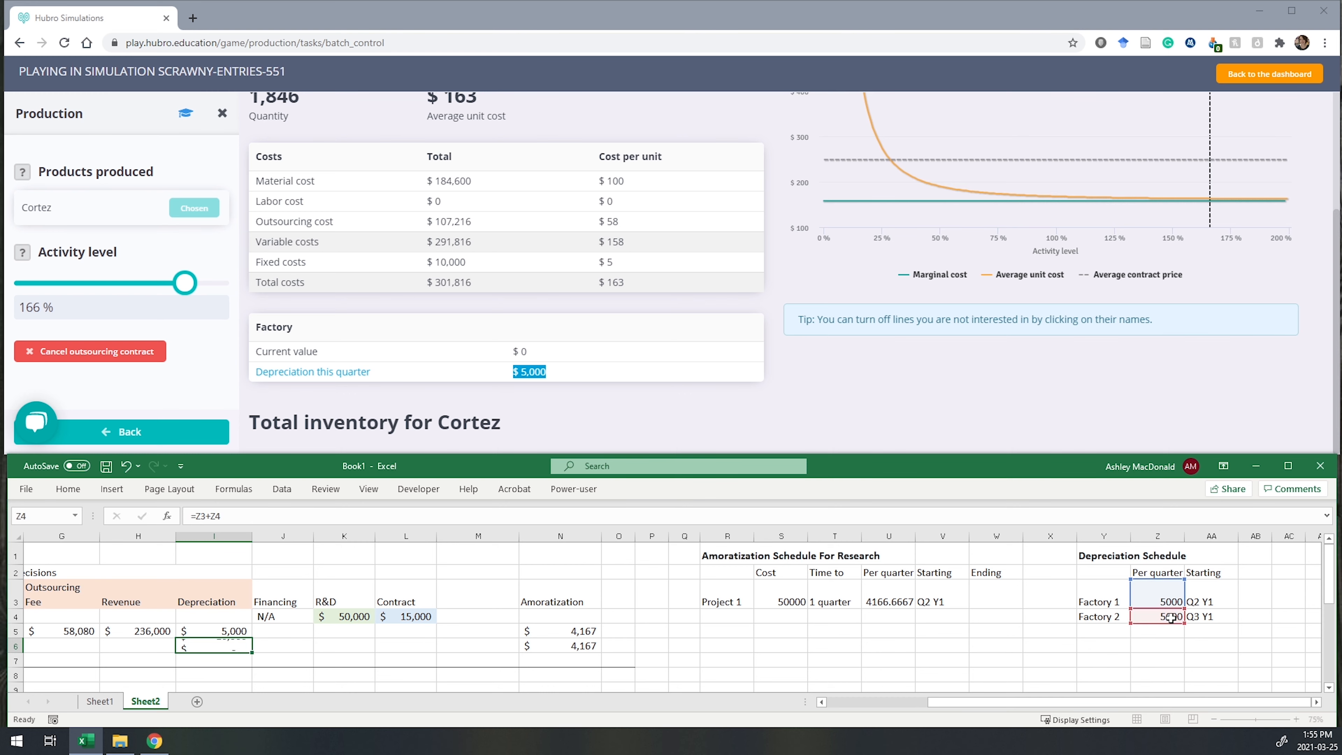
left_click(243, 647)
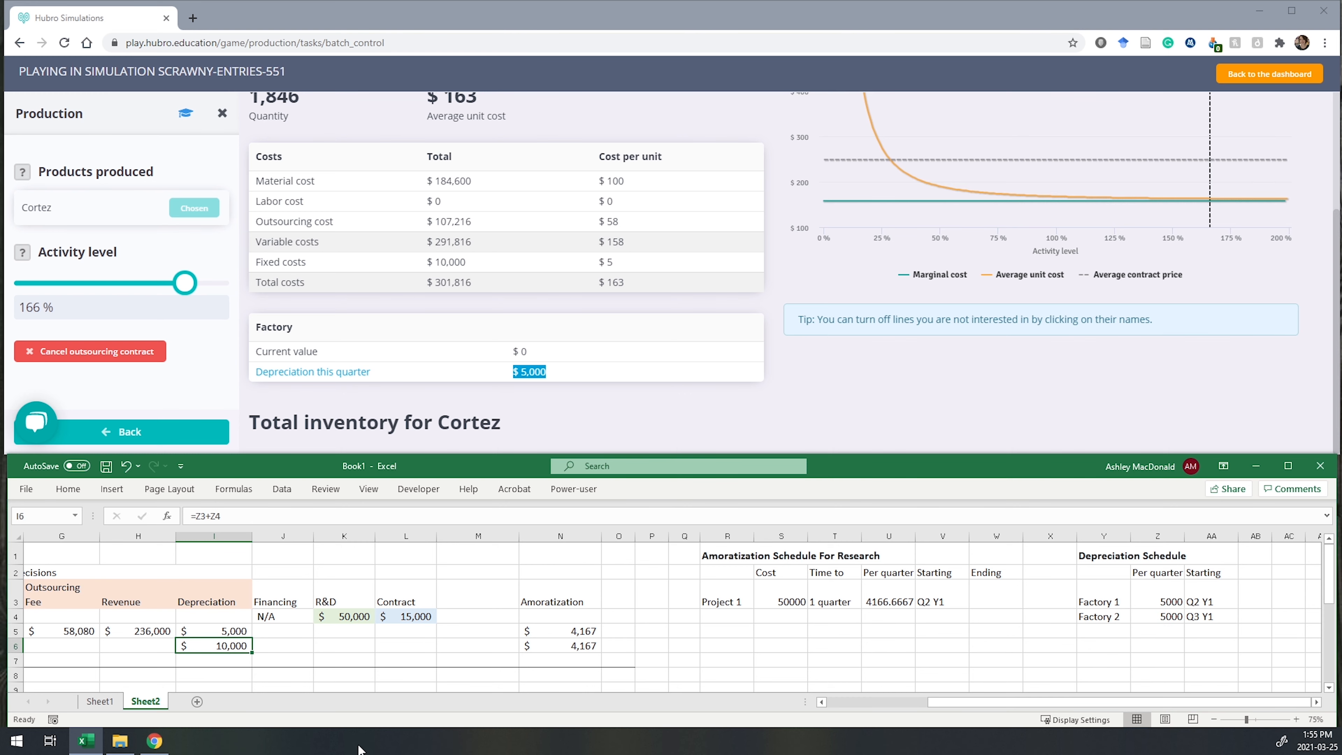
Step: Return to the Production overview in the simulation and mark the Production task as completed
left_click_drag(998, 703, 902, 705)
left_click(159, 432)
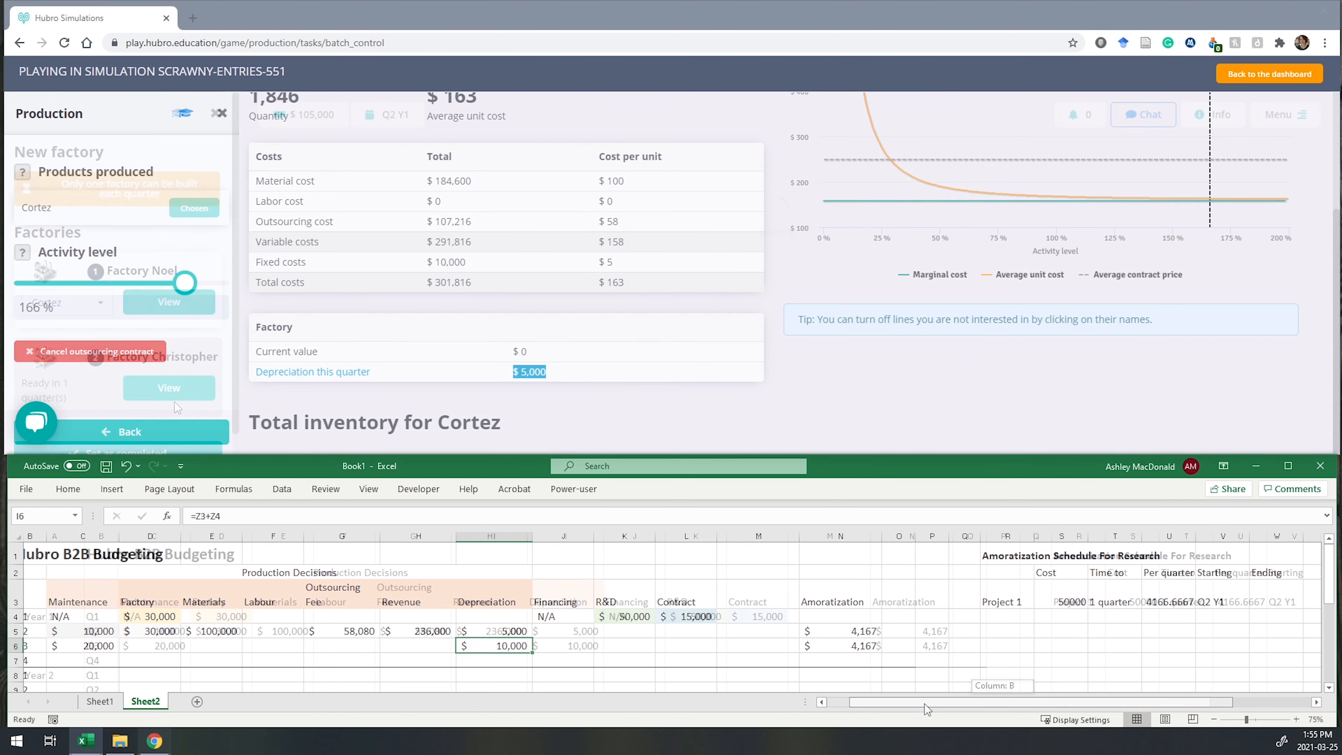
left_click(145, 431)
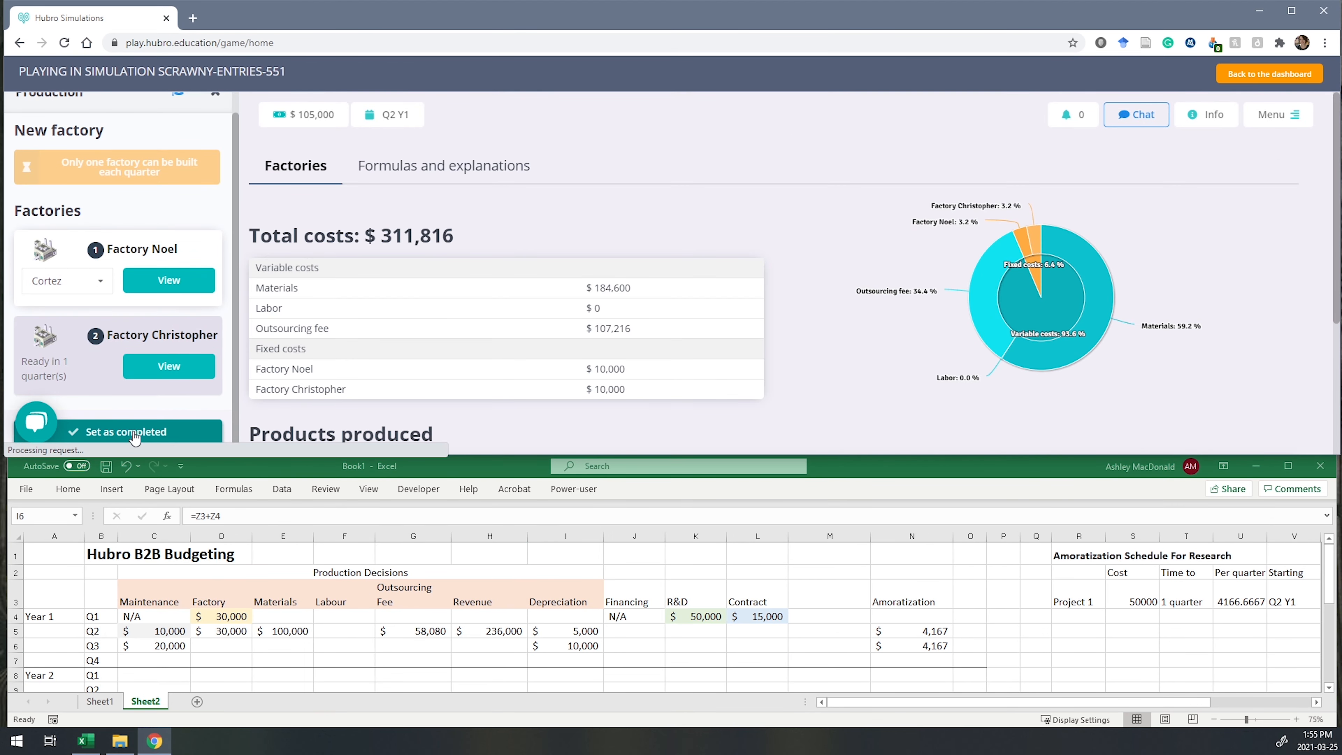
Step: Open the Financing task, review the Q2 Y1 cash flow budget and its chart, and close the task
scroll(159, 323, "down", 2)
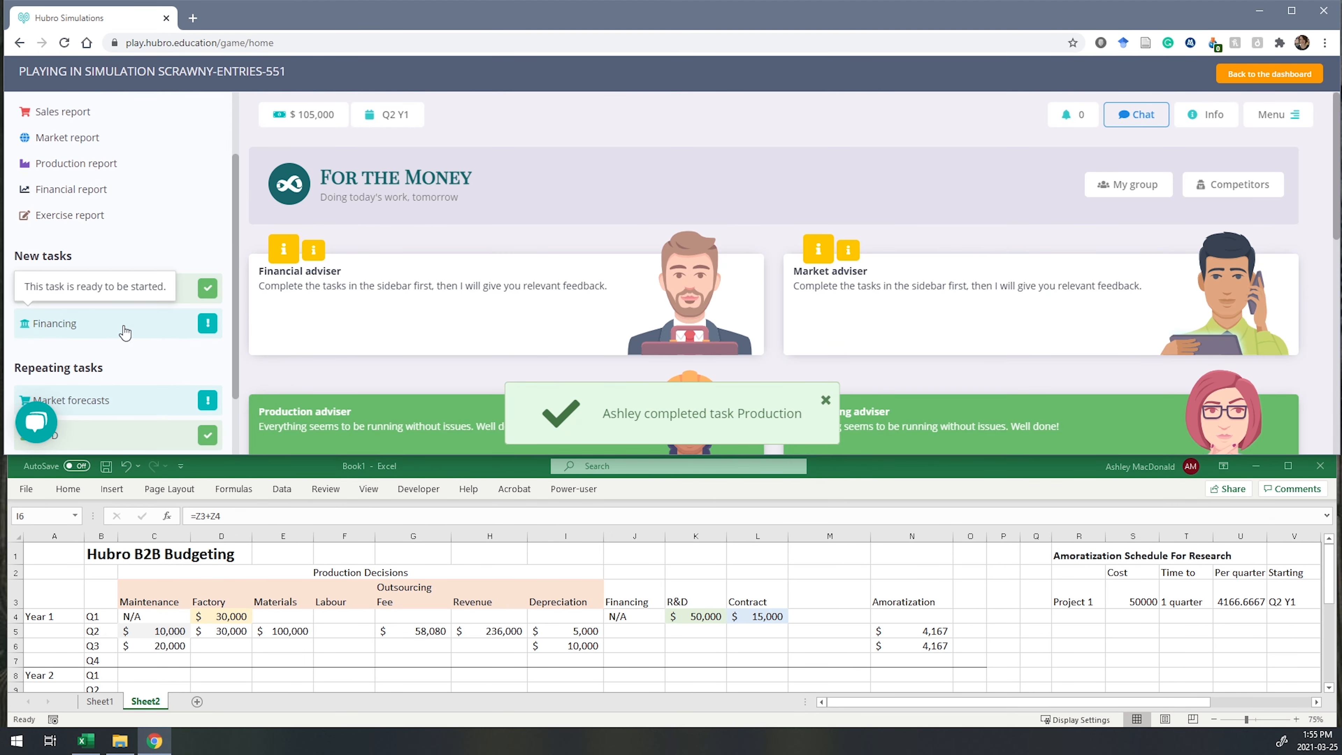
left_click(122, 321)
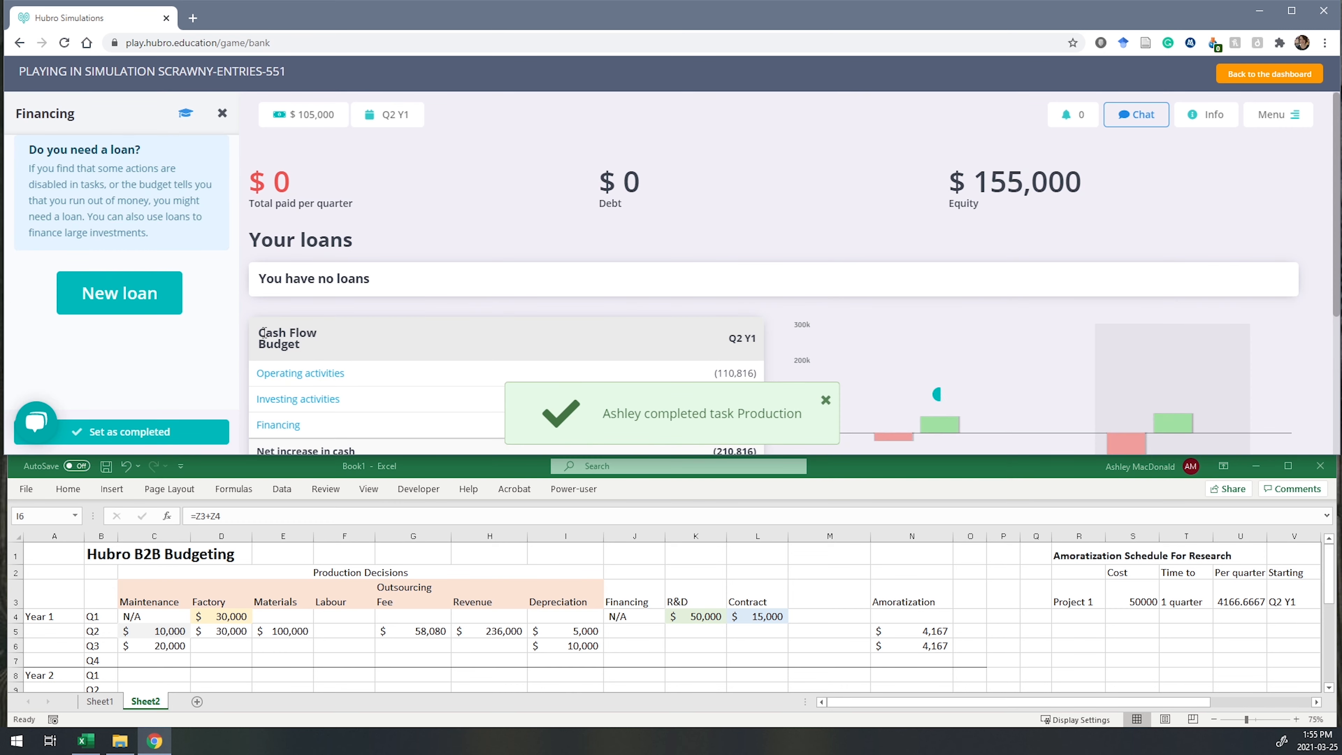
scroll(449, 239, "down", 2)
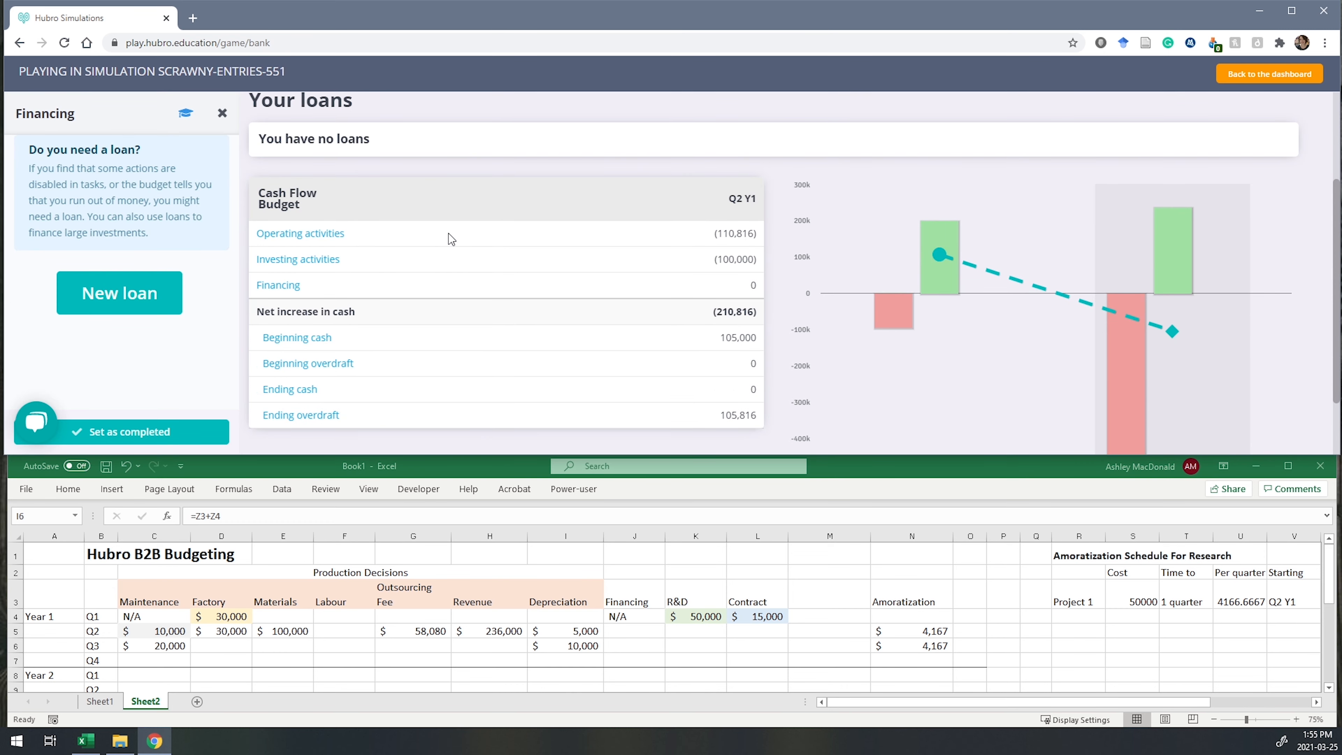
scroll(449, 233, "down", 1)
mouse_move(1101, 263)
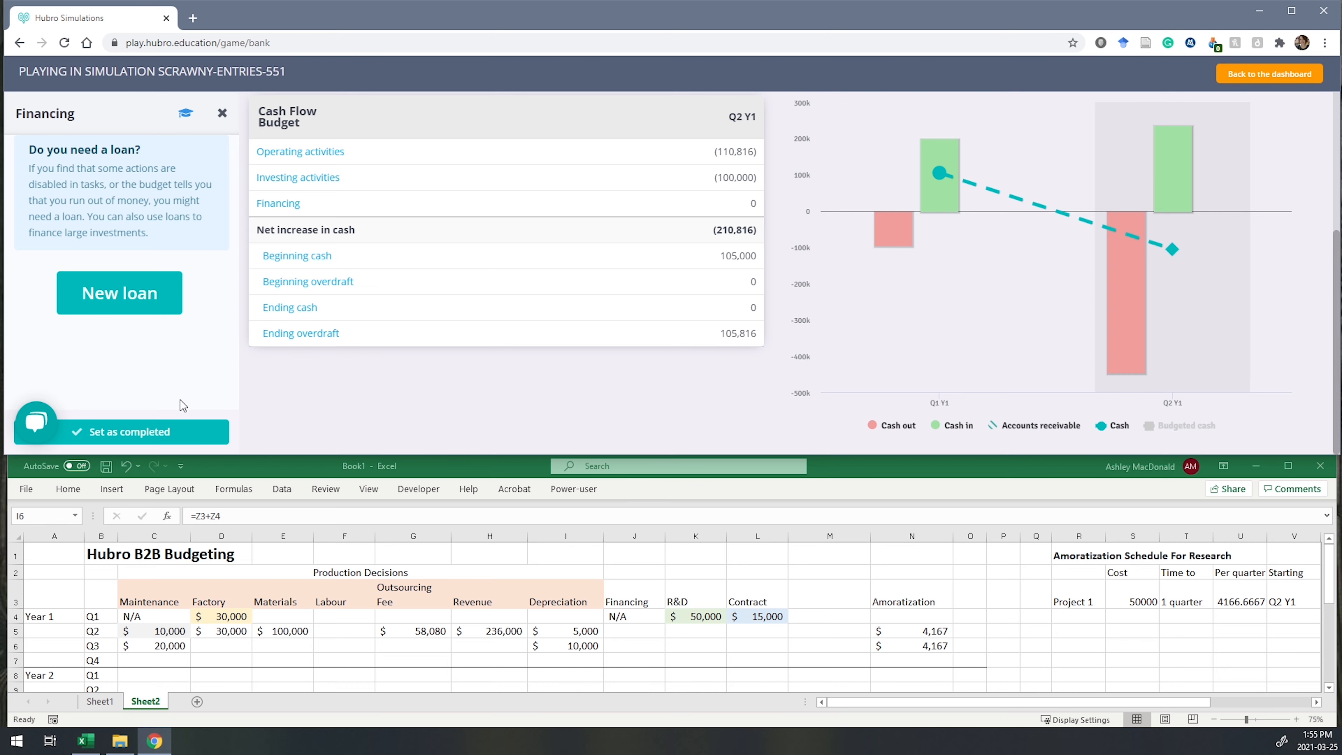
left_click(222, 113)
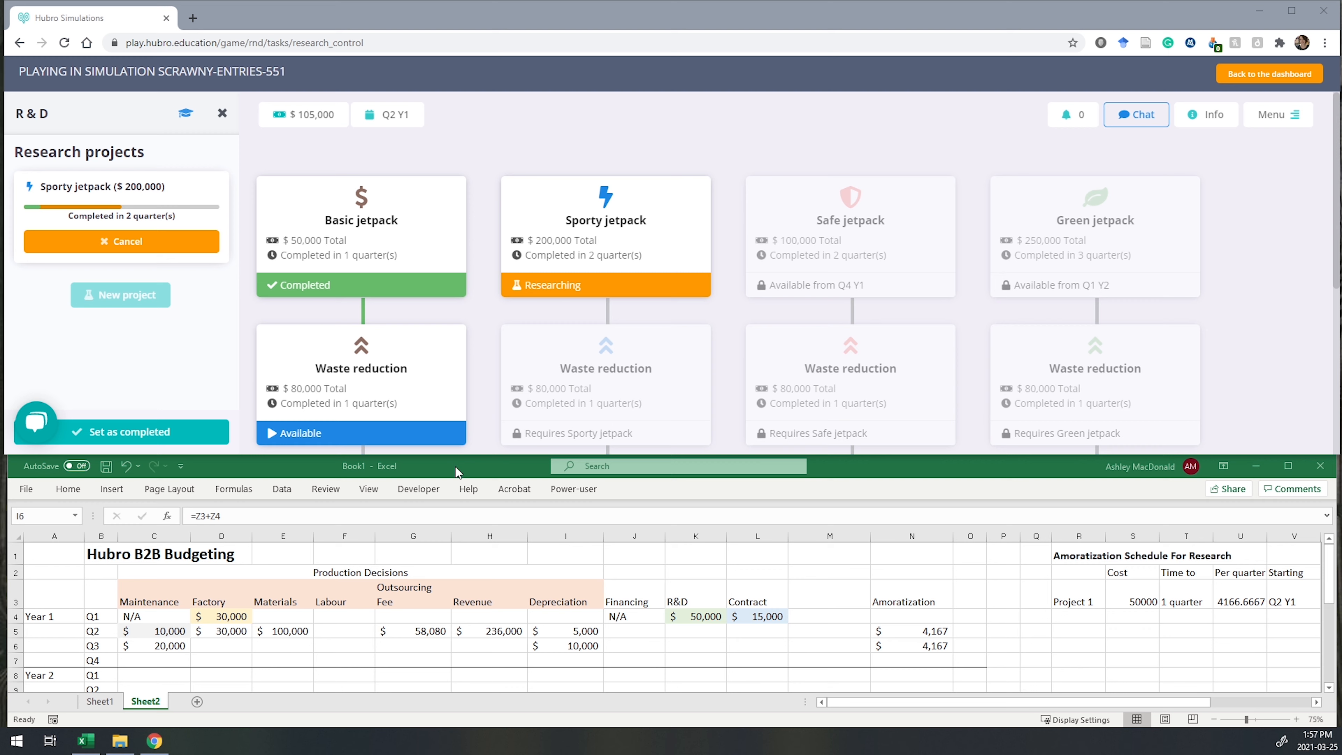
Step: Enlarge the budget workbook window and add Project 2 to the research amortization schedule with a cost of 200000 and a time of 2 quarters
left_click_drag(490, 454, 495, 363)
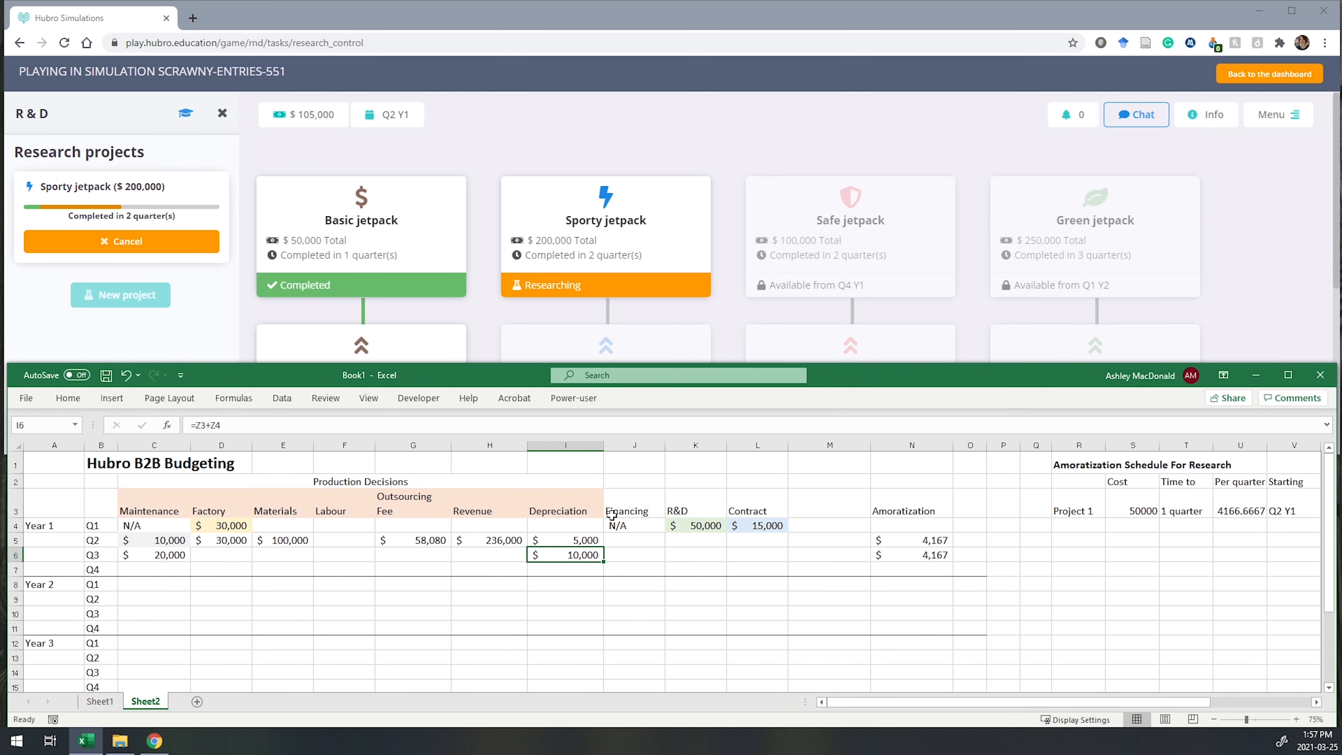
left_click(1087, 523)
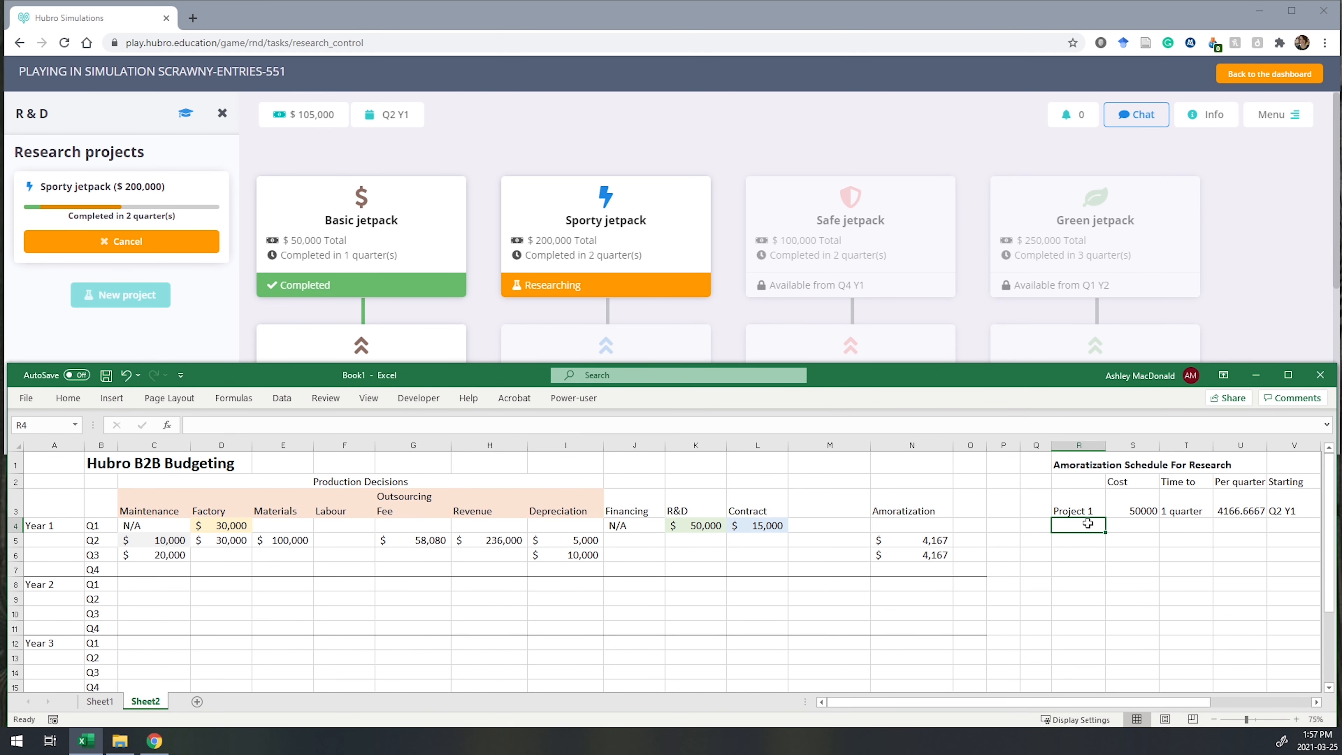
type("Proje")
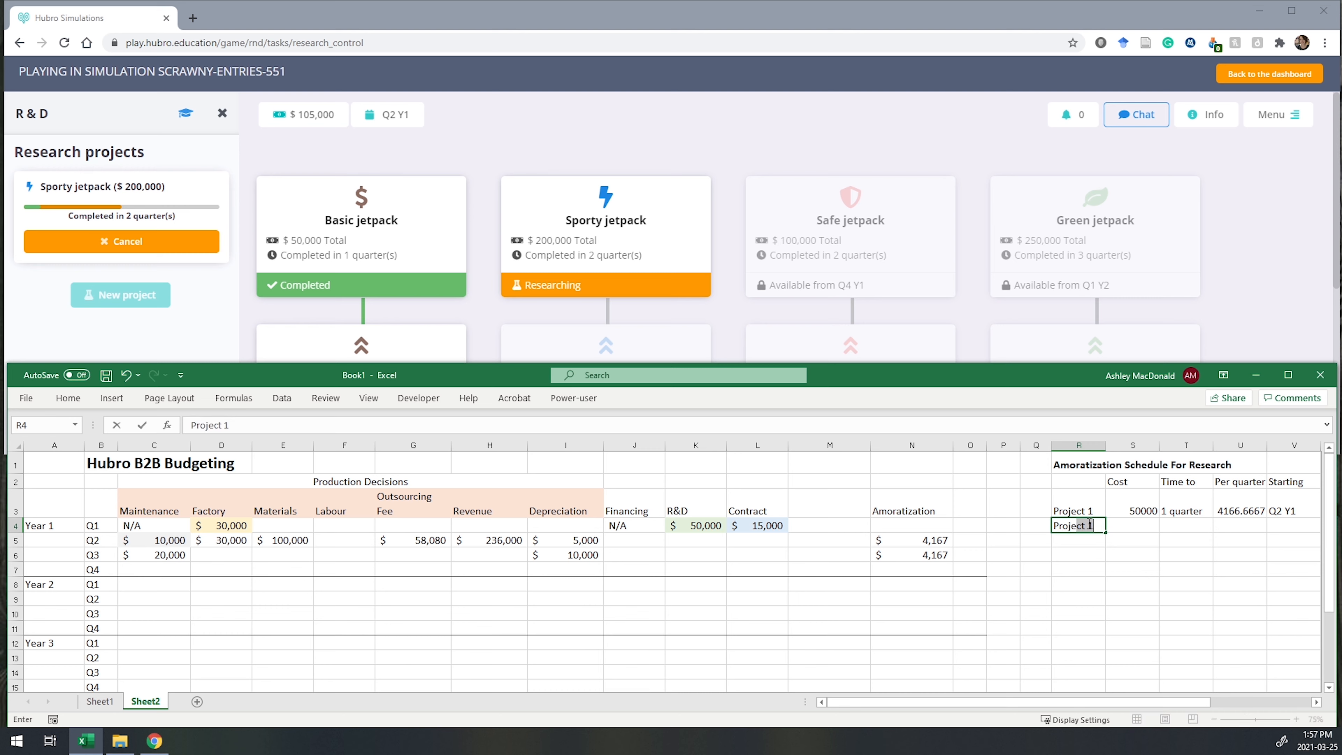
type("ct 2")
key("Tab")
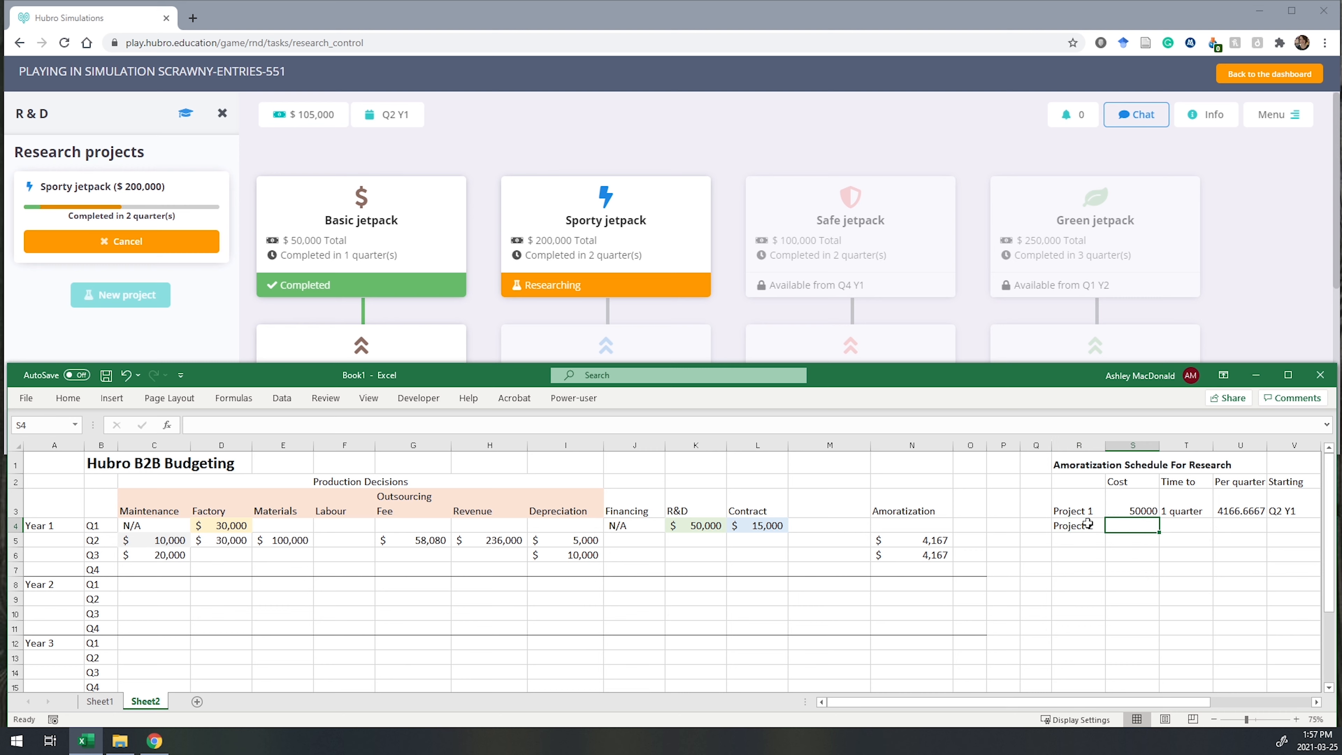
type("2000")
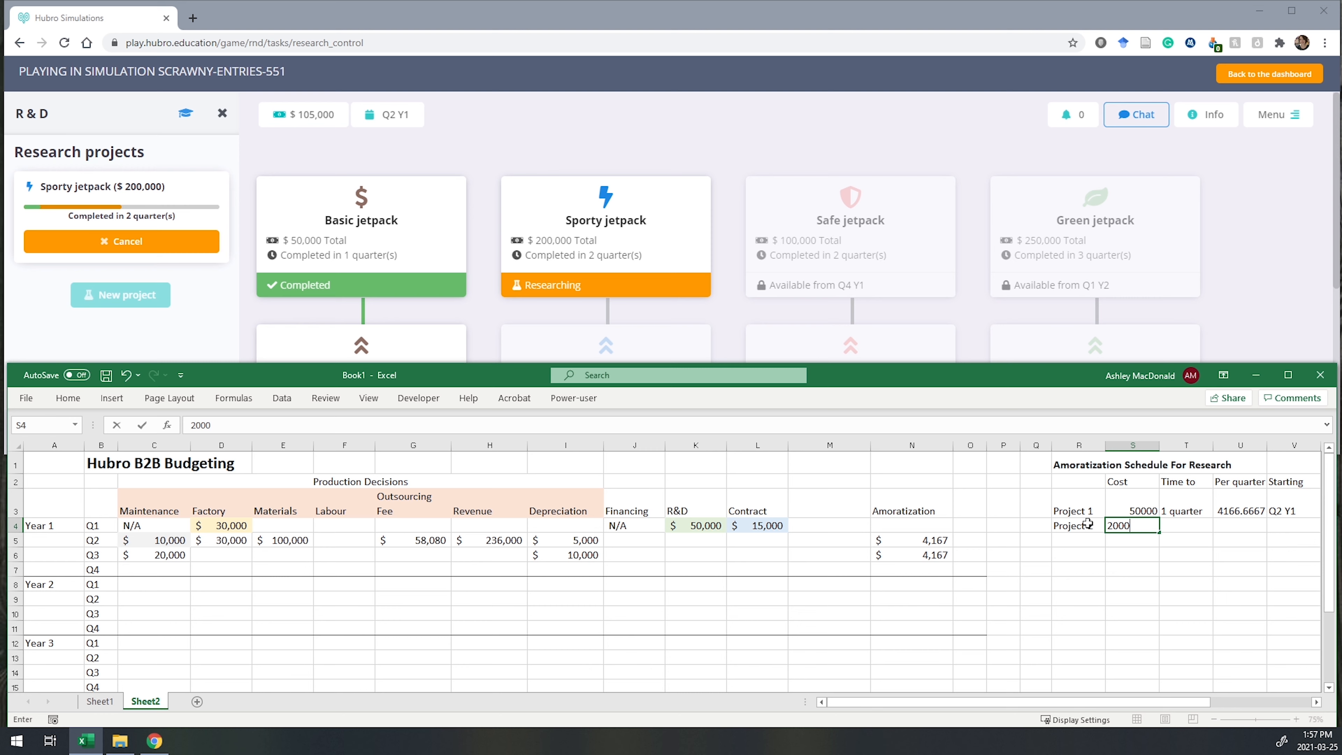
type("00")
key("Tab")
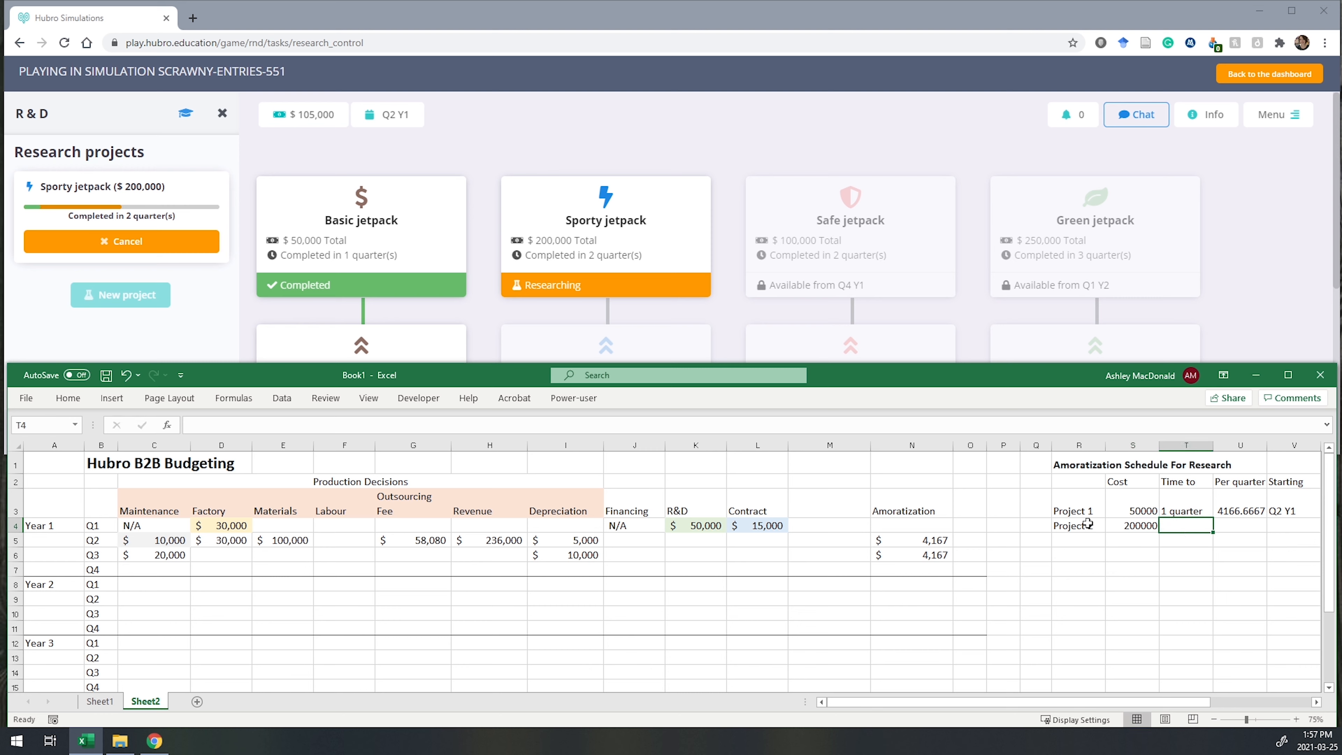
type("2 quarters")
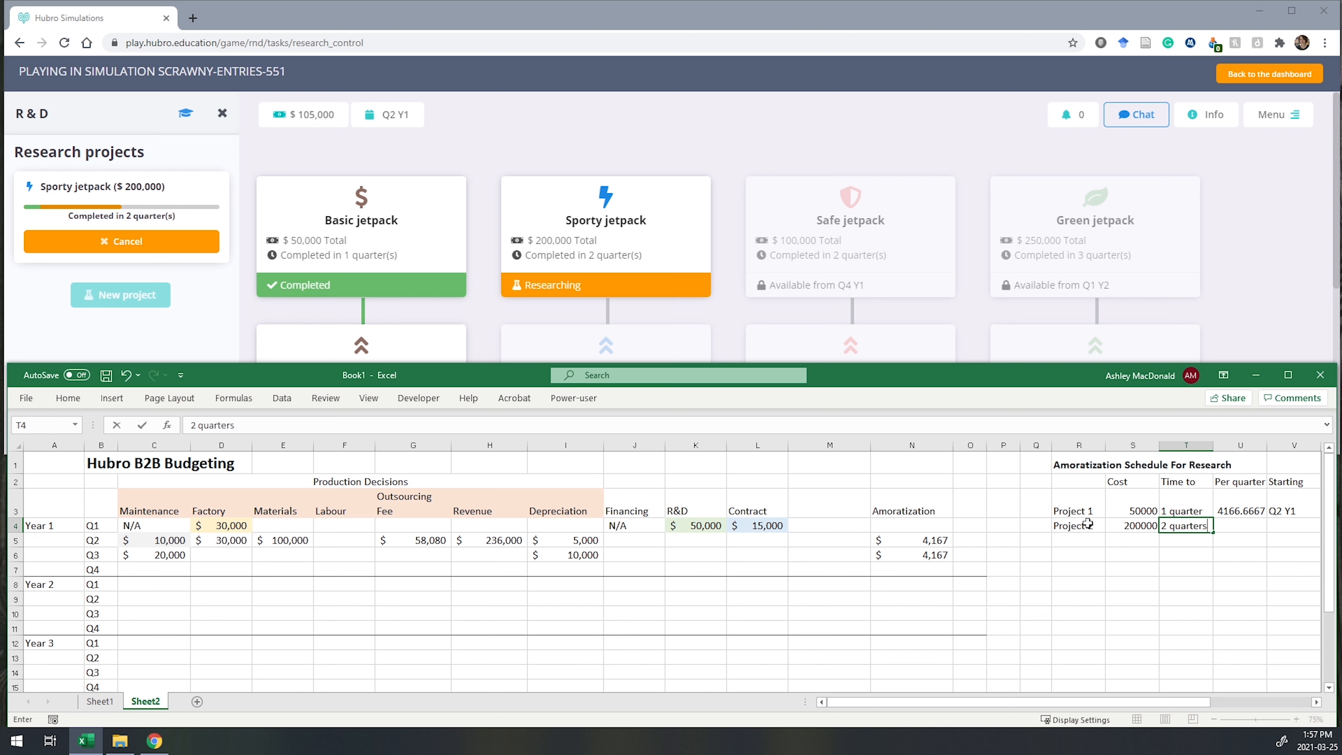
Step: Complete Project 2's amortization row with a starting quarter of Q4 Y1 and a per-quarter amount of =S4/12
key("Tab")
key("Tab")
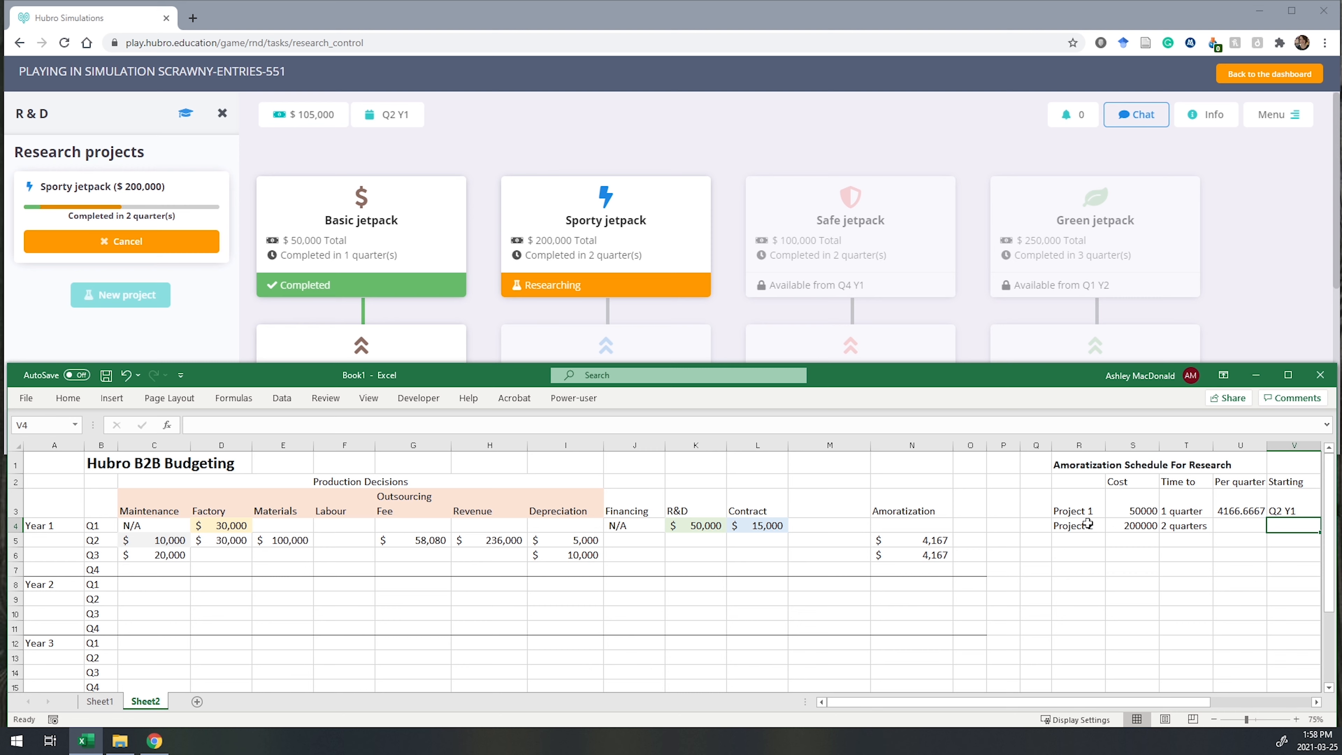
type("Q4")
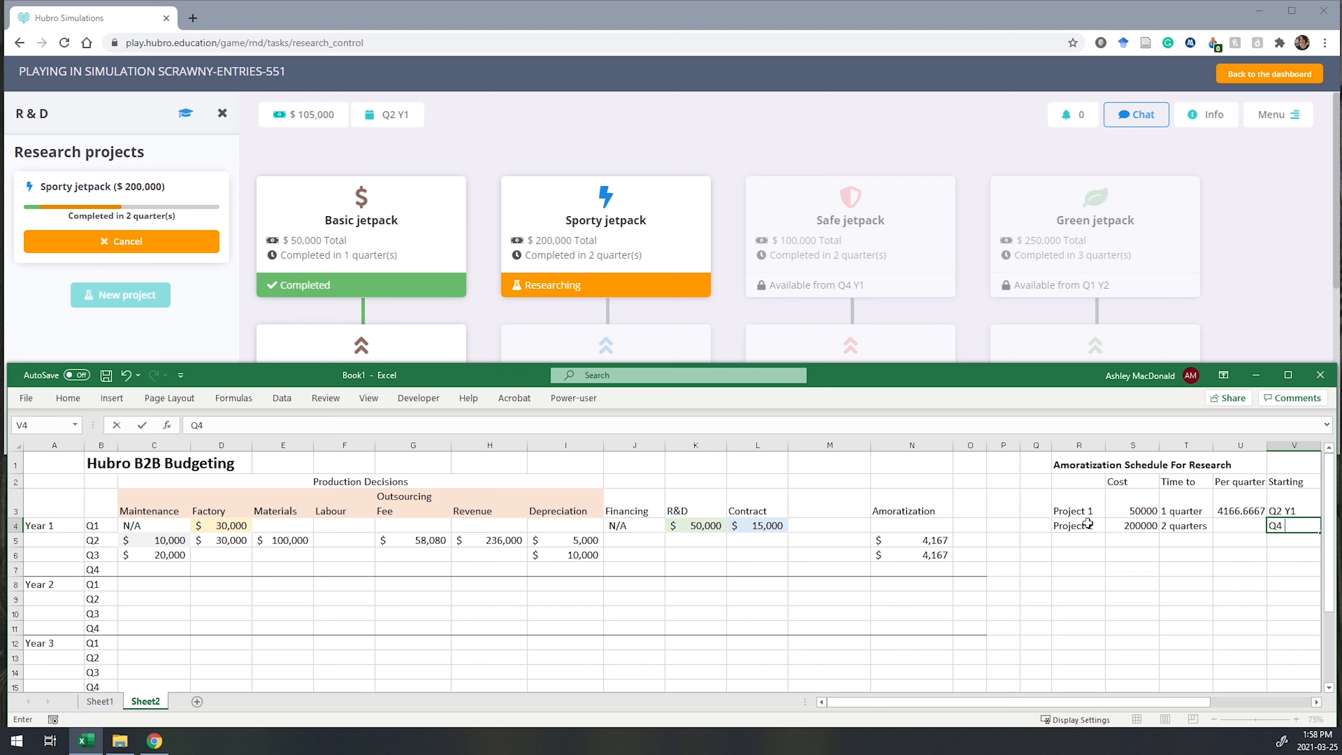
type(" Y1")
key("Left")
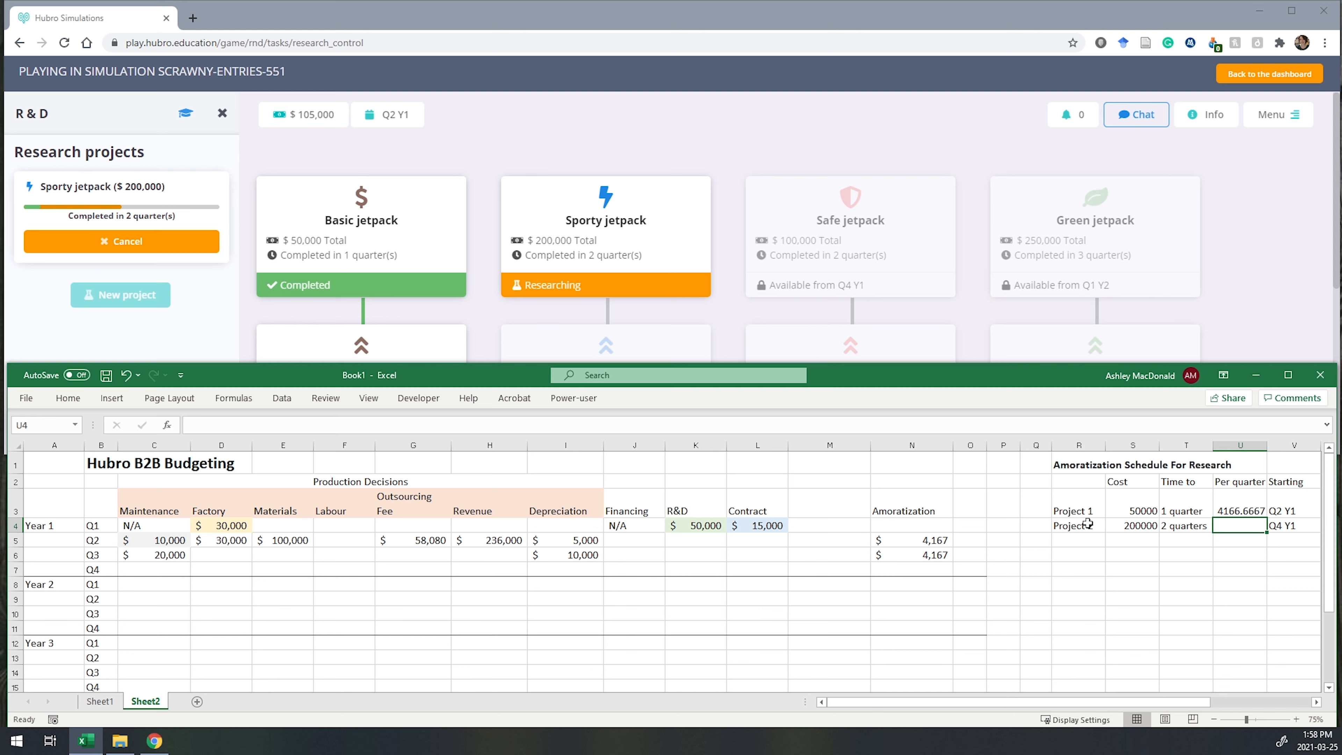
type("=")
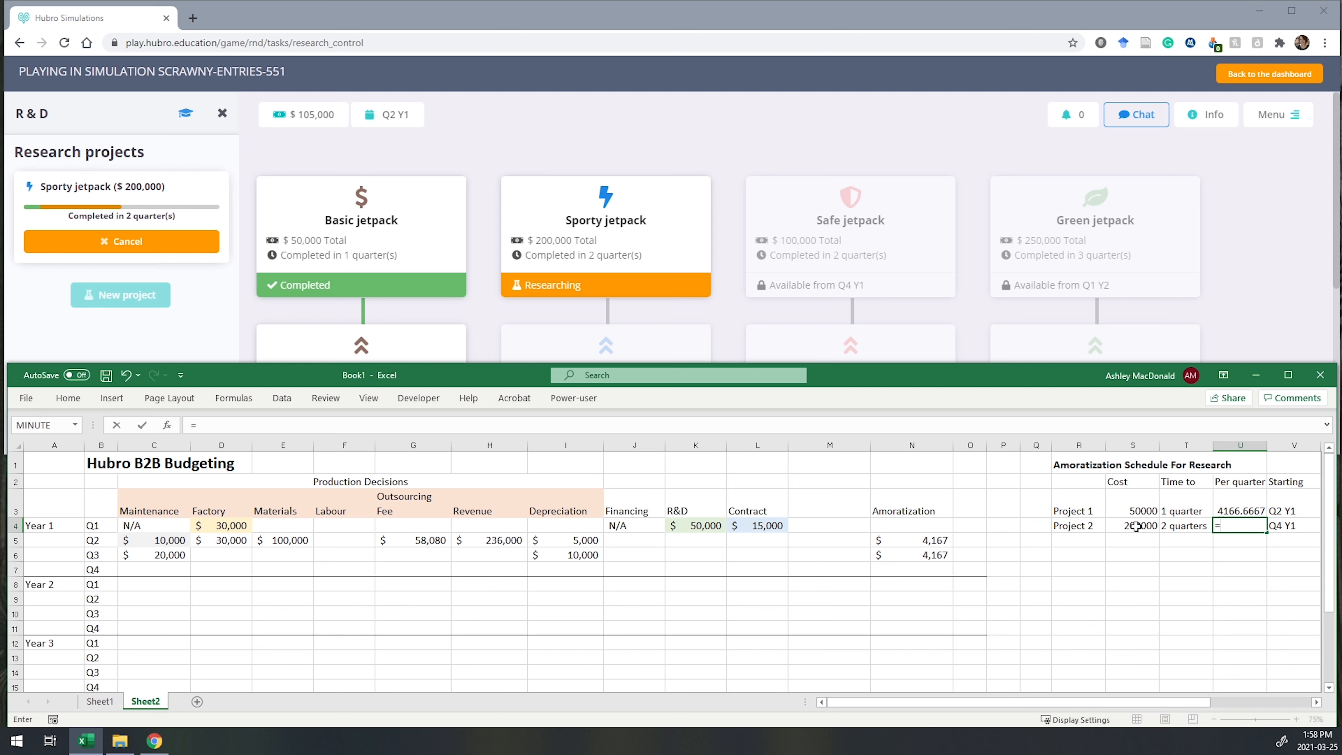
left_click(1136, 526)
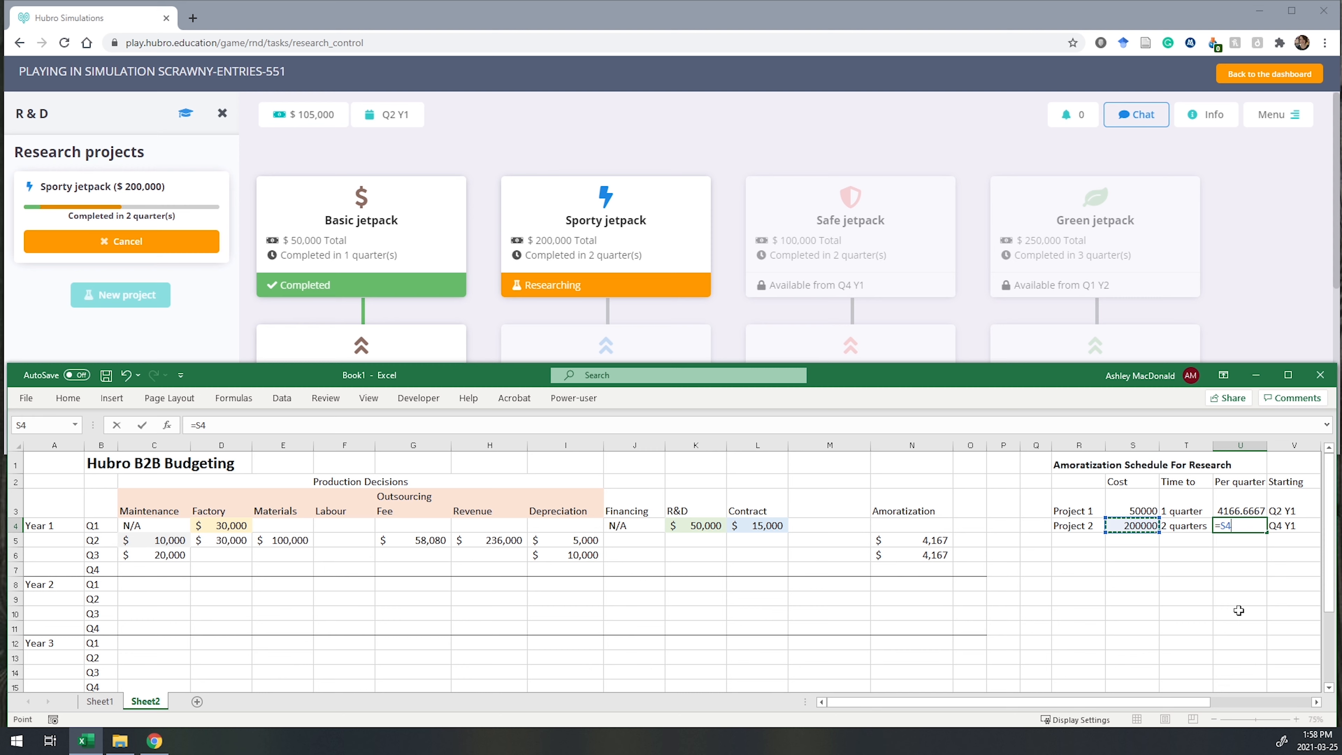
type("/12")
key("ctrl+Return")
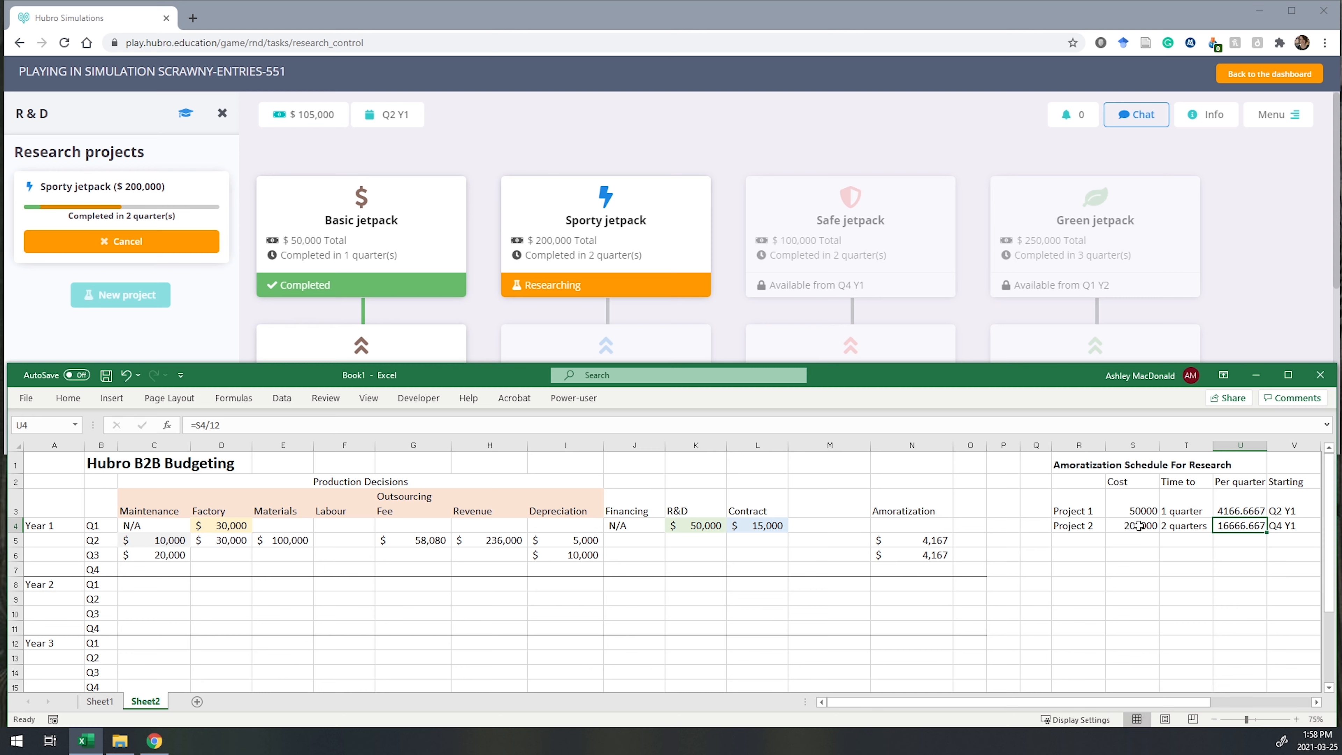
Step: Set the Year 1 Q3 R&D cost to half of Project 2's cost with =200000/2
left_click(1144, 525)
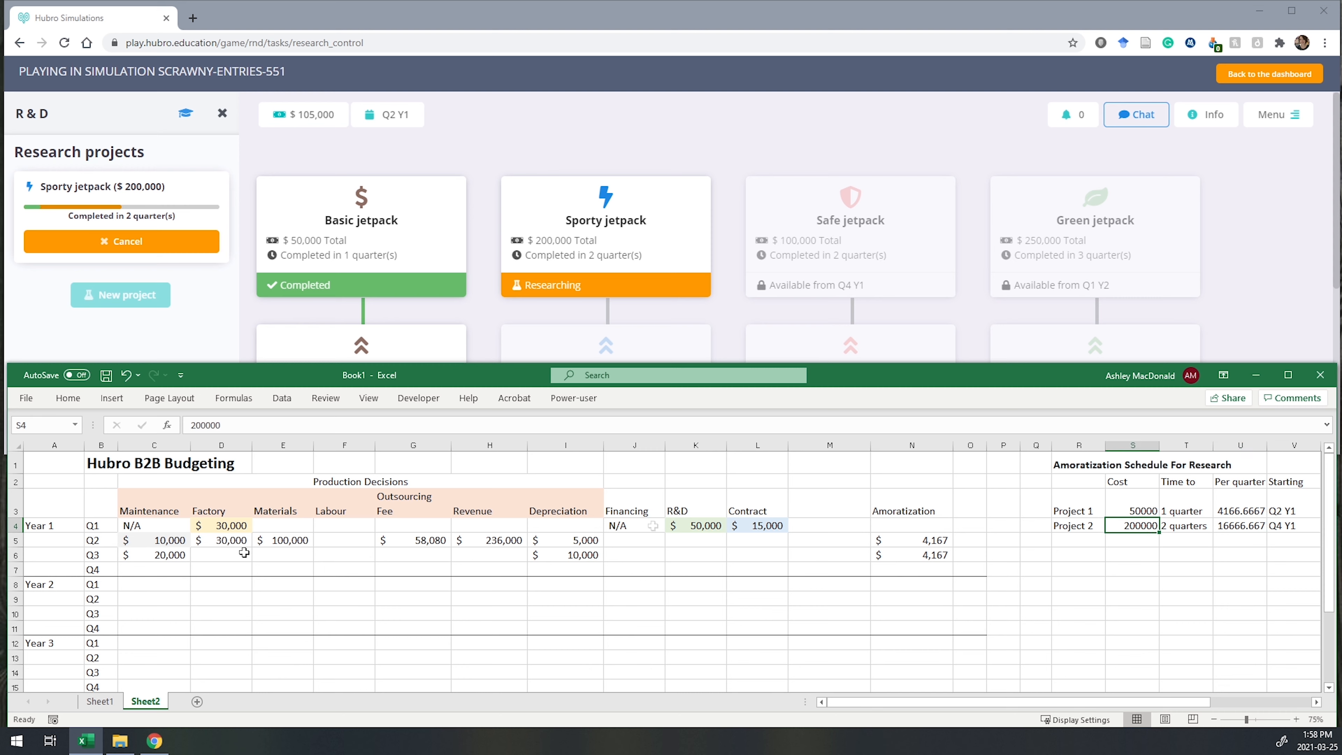
left_click(693, 554)
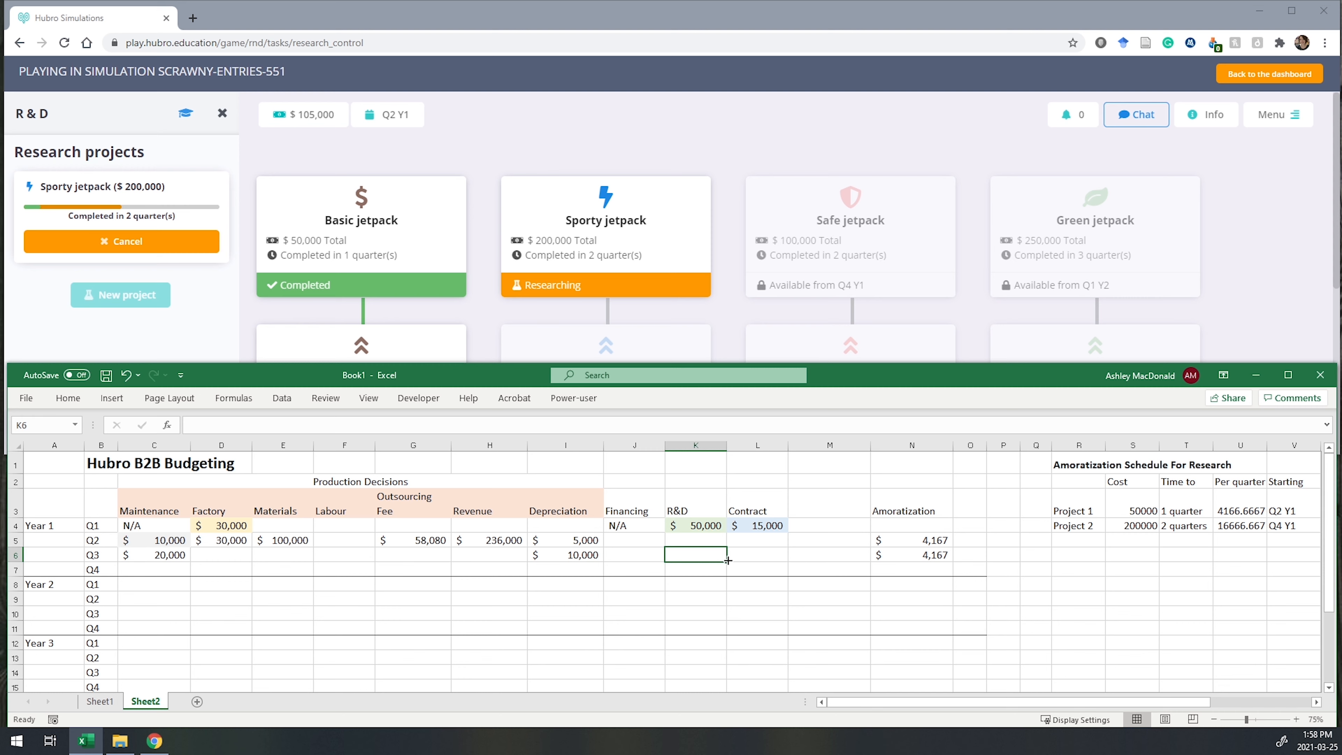
type("=20")
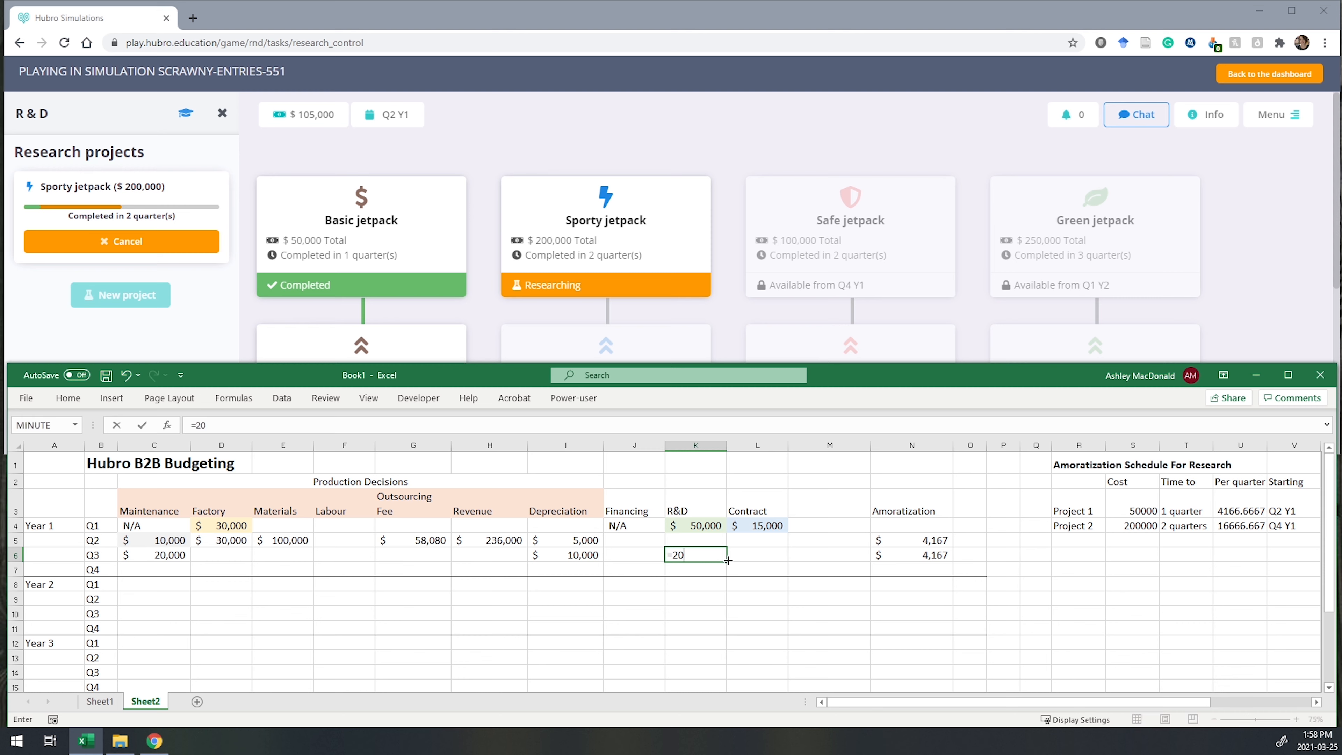
type("0000/2")
key("Return")
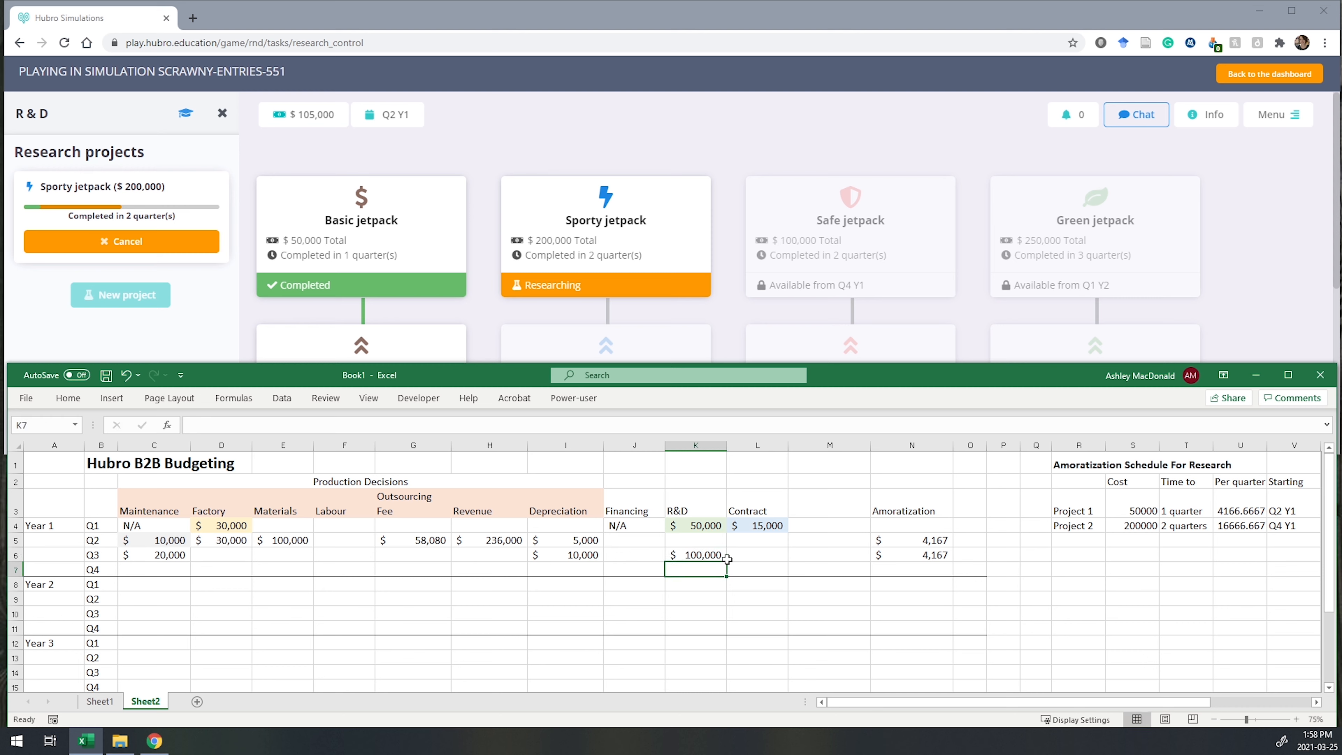
Step: Copy the Year 1 Q3 R&D formula into the Year 1 Q2 R&D cell
left_click(725, 558)
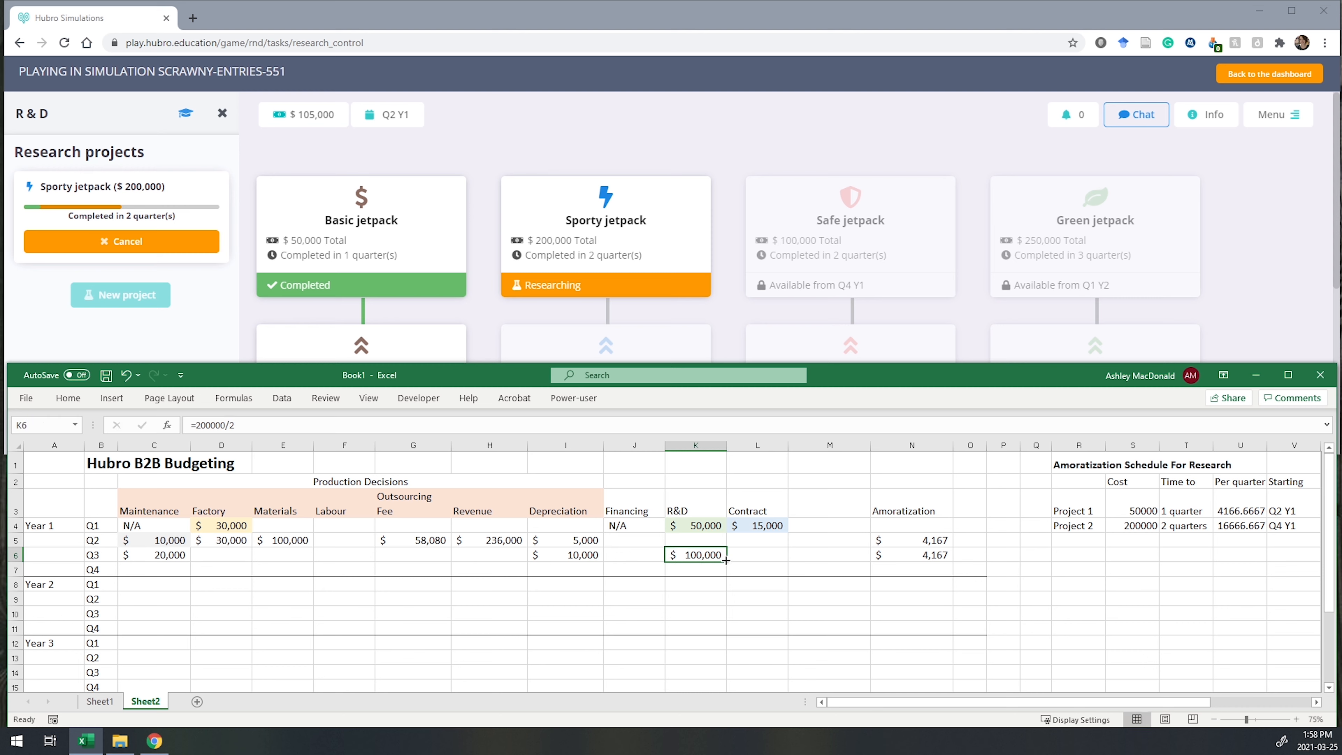
key("ctrl+c")
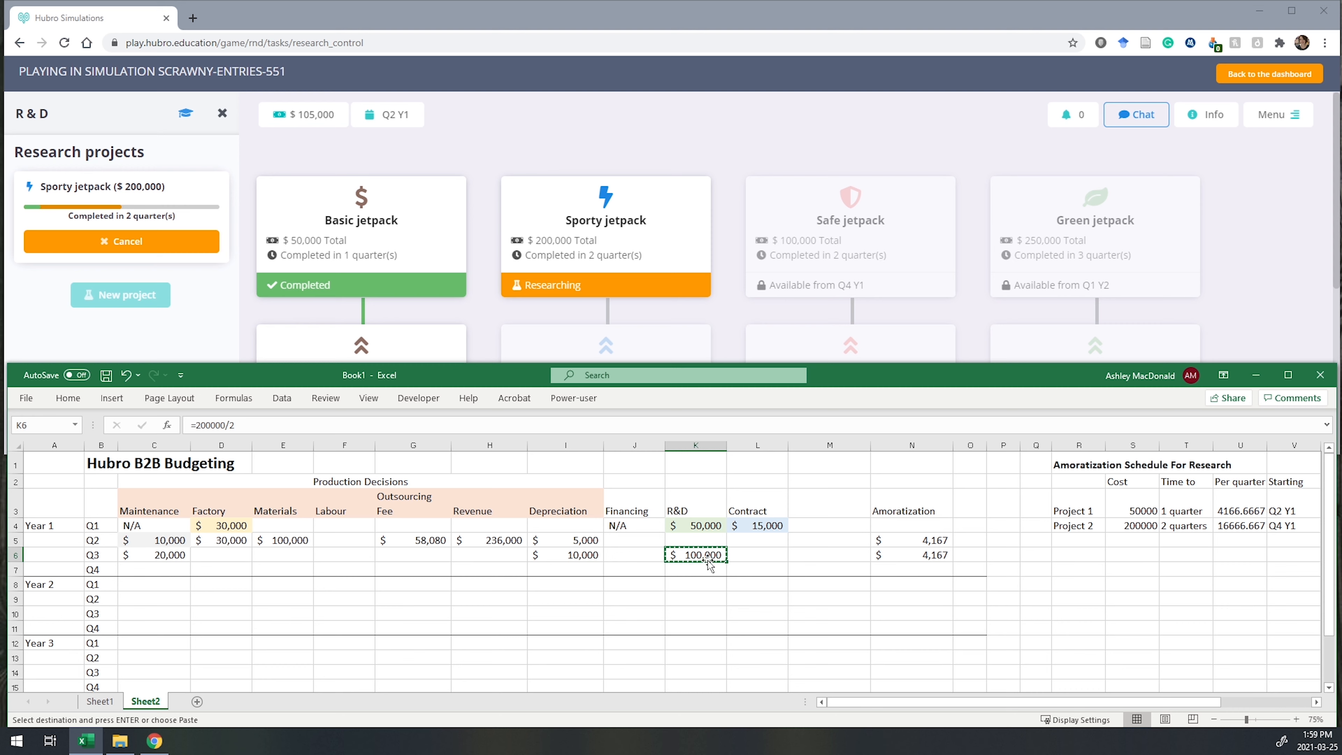
left_click(708, 541)
key("ctrl+v")
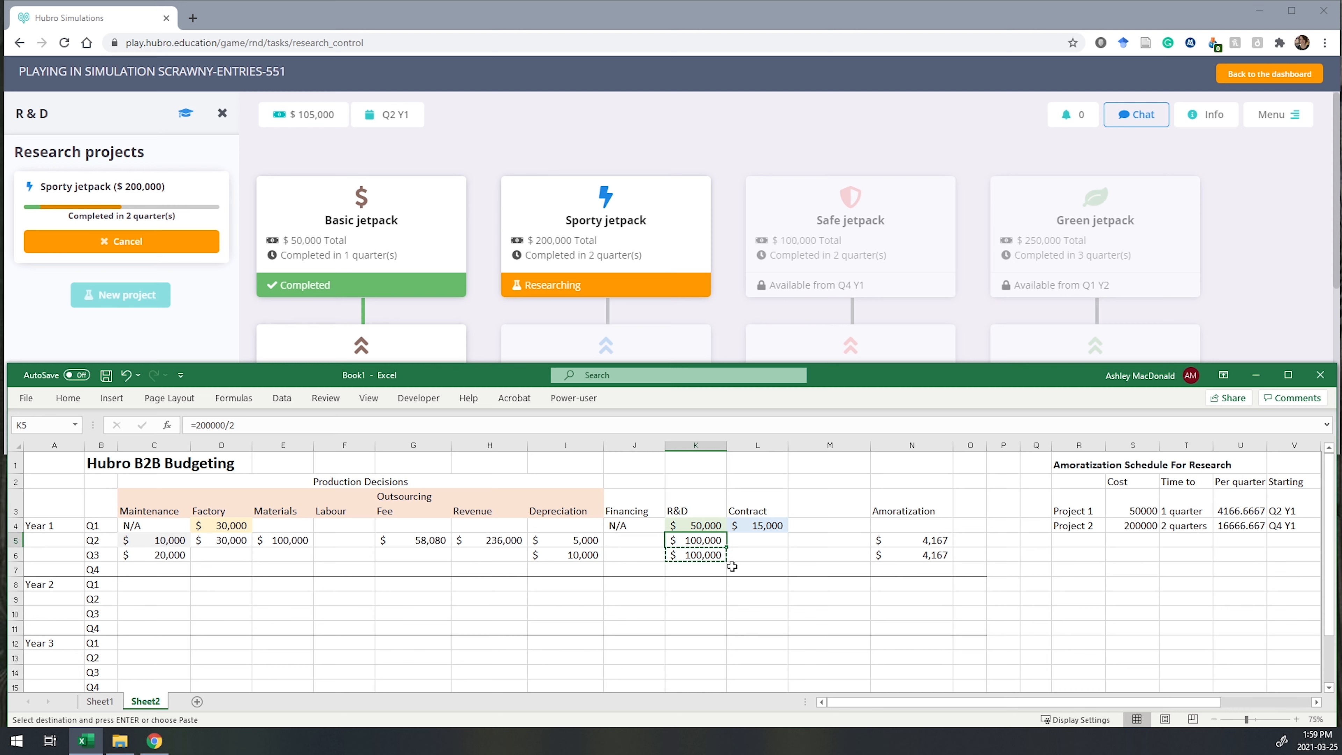
key("Escape")
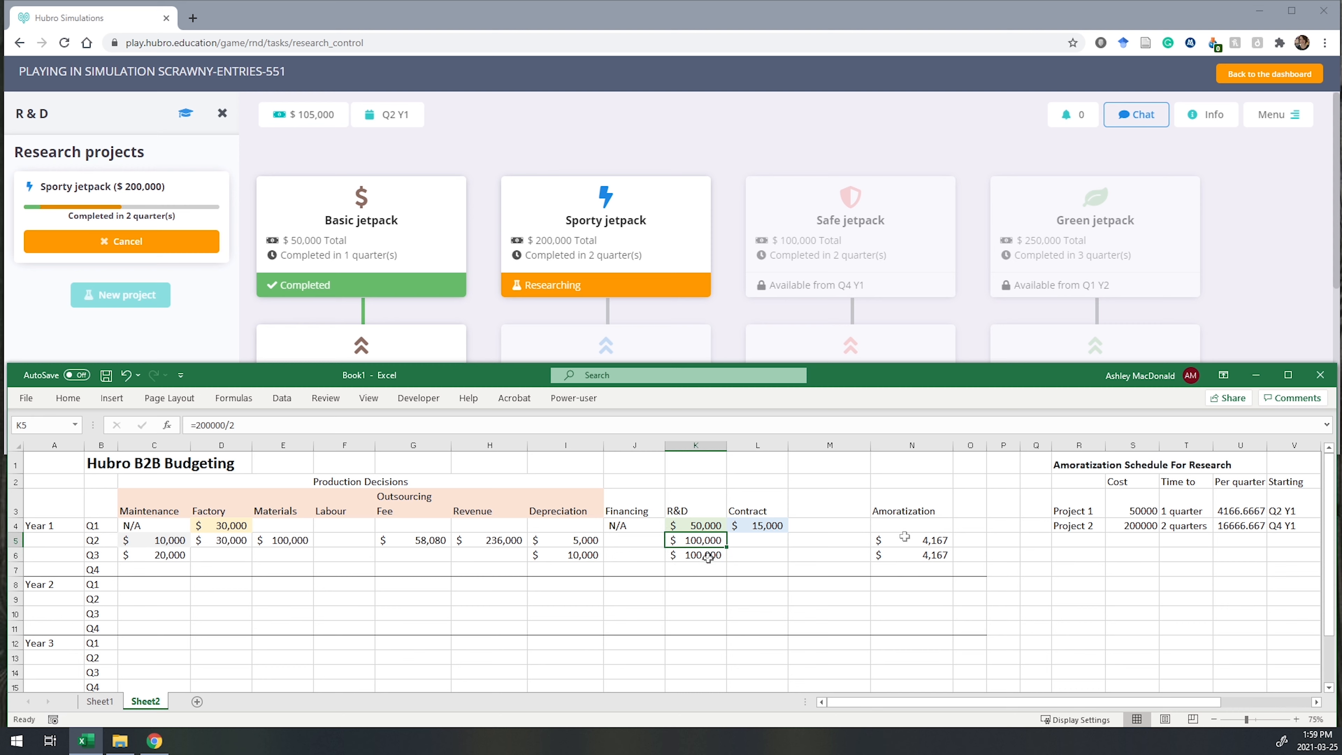
Step: Re-enter the Year 1 Q2 Amortization as a reference to Project 1's per-quarter amount, =U3
left_click(903, 540)
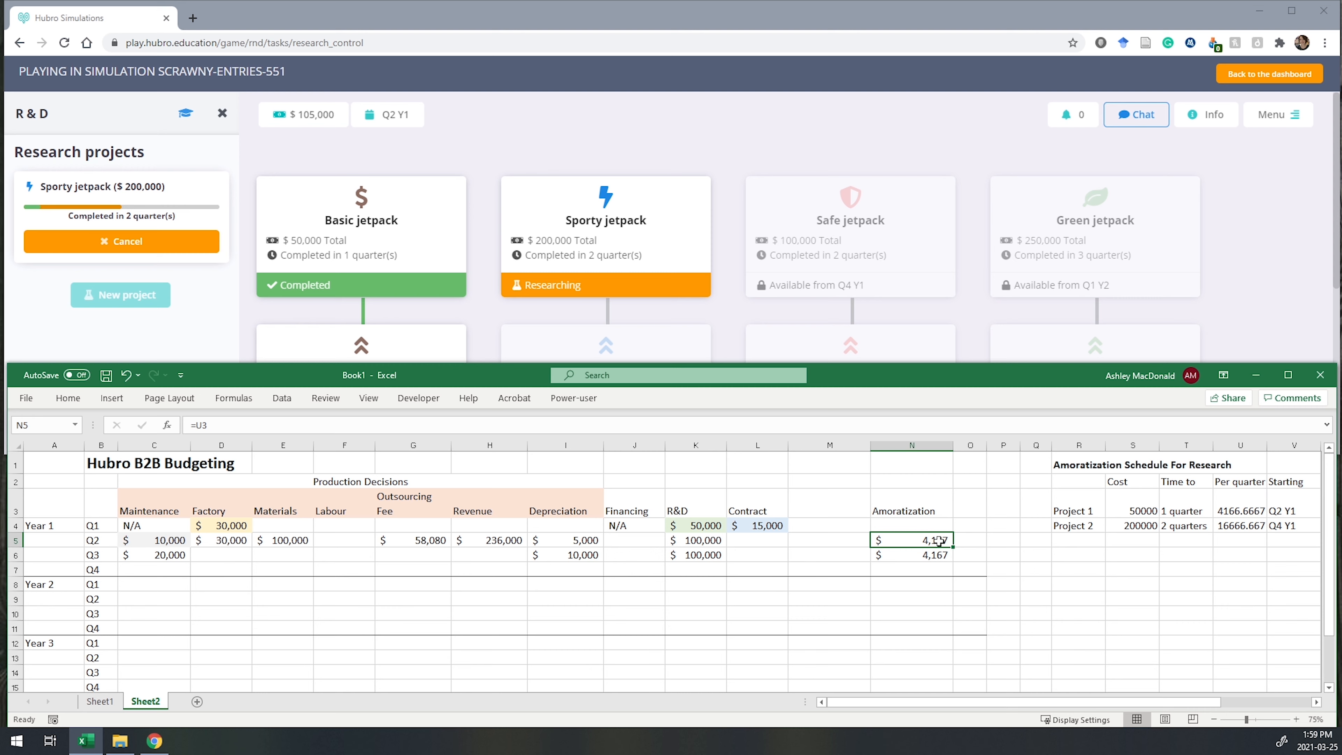
type("=")
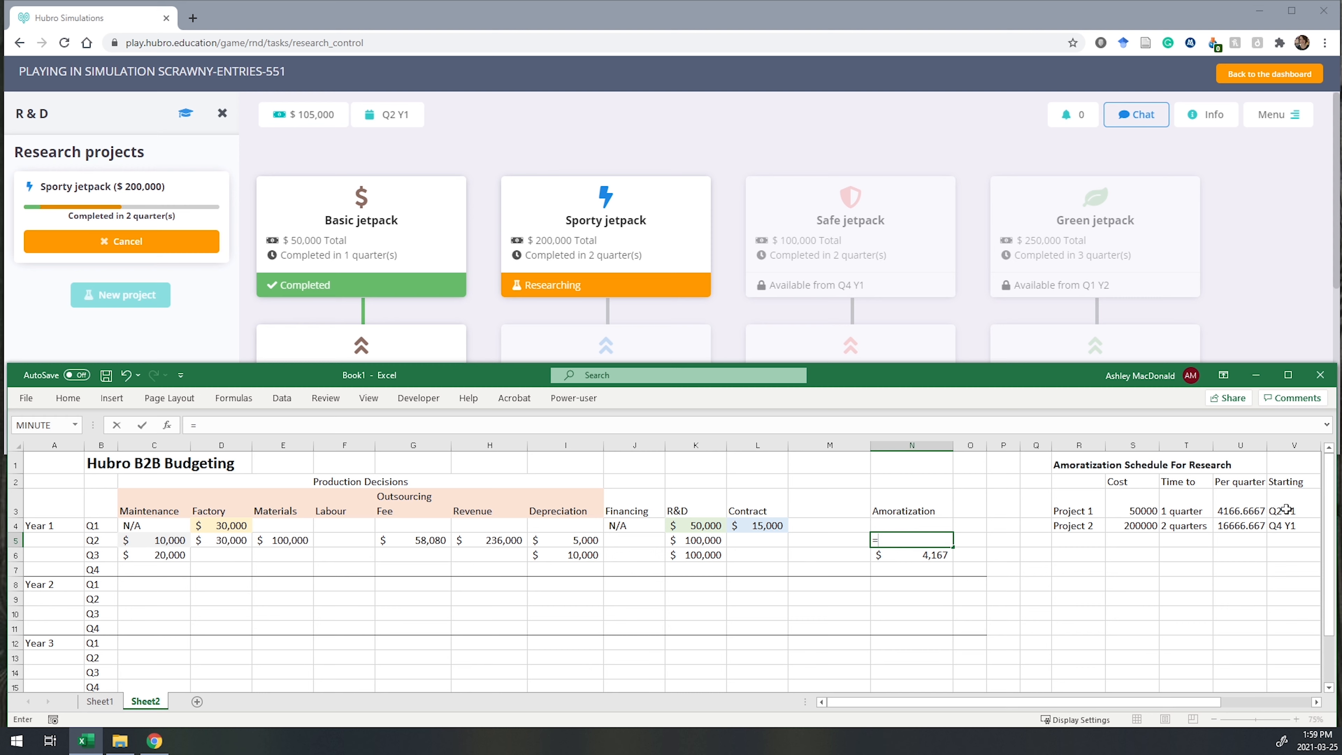
left_click(1248, 510)
key("Return")
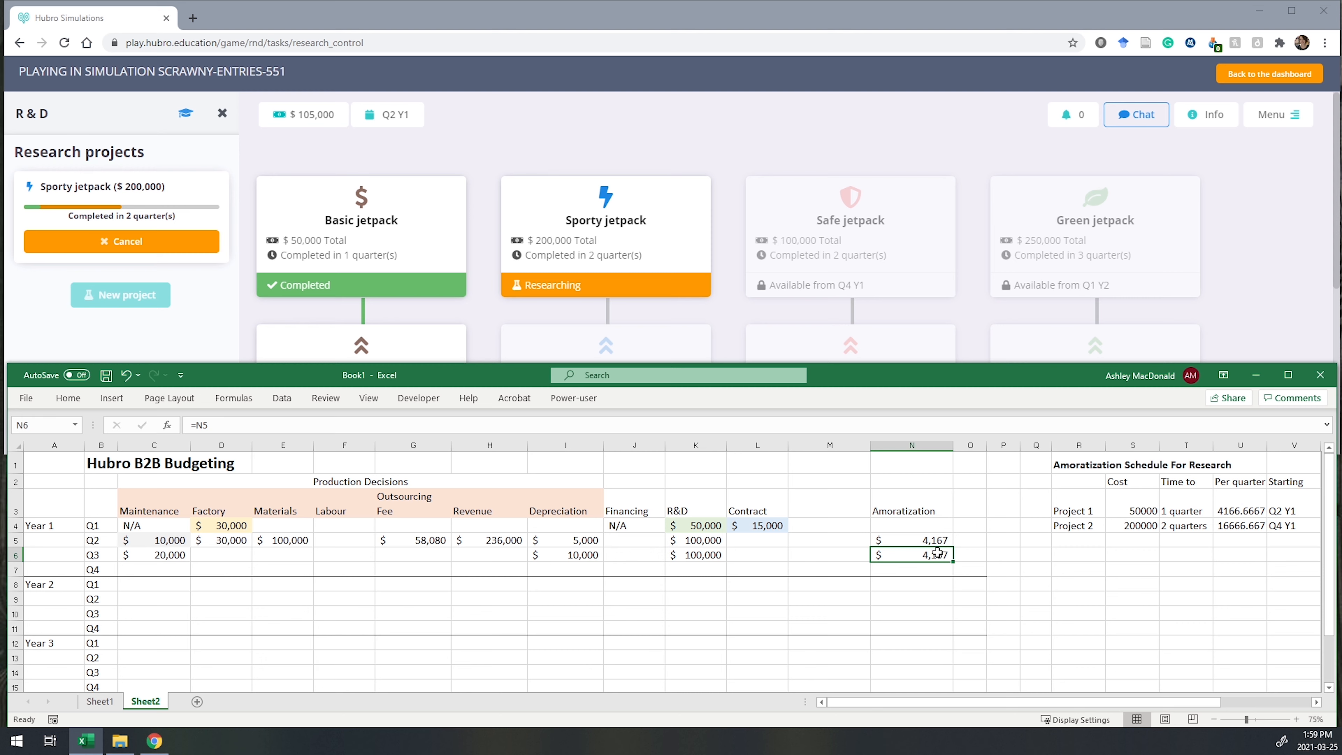
Step: Set the Year 1 Q4 Amortization to the sum of both projects' per-quarter amounts with =U4+U3
left_click(937, 568)
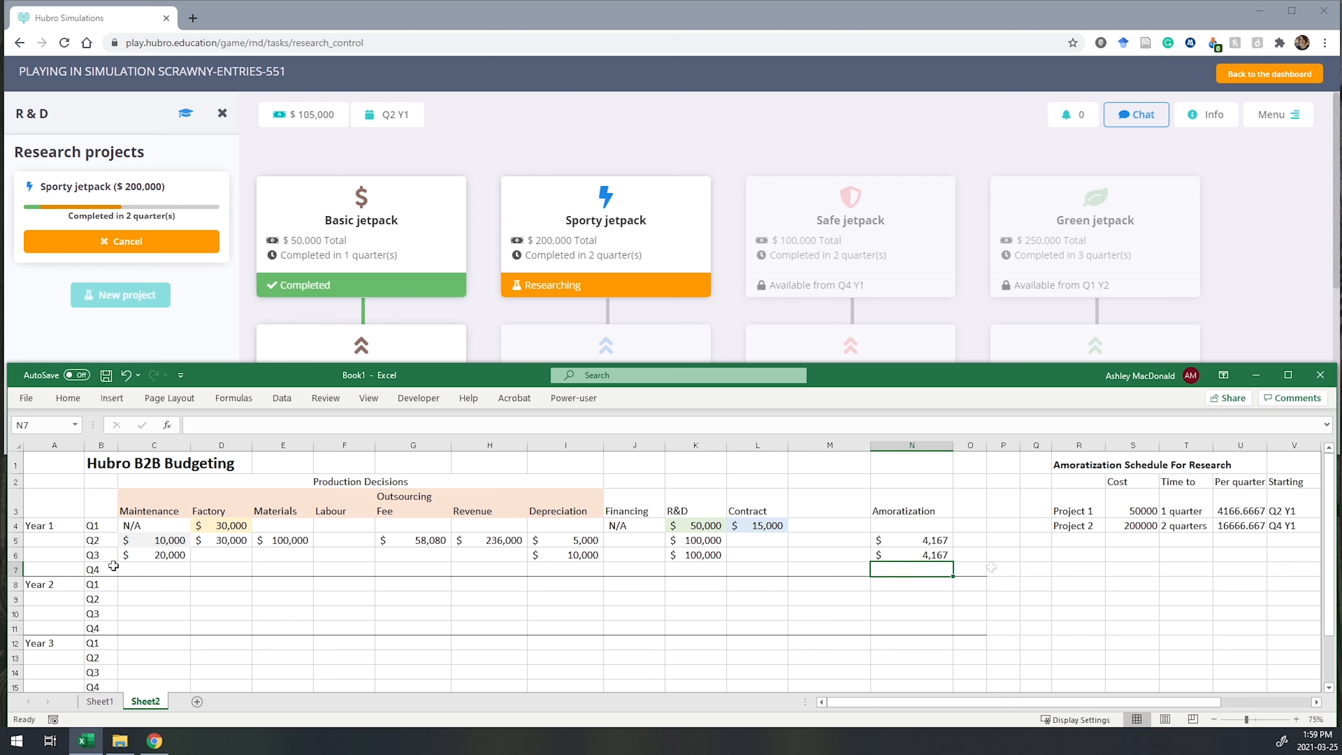
type("=")
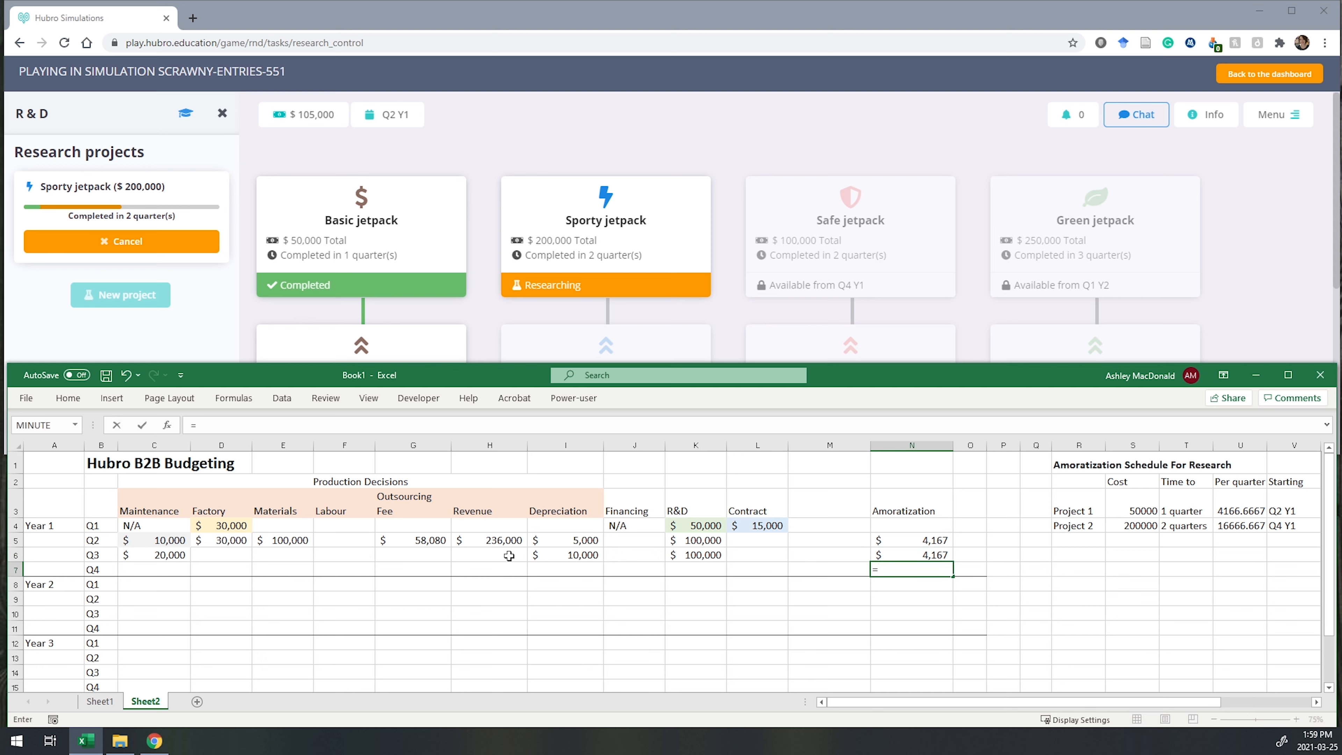
left_click(1254, 527)
type("+")
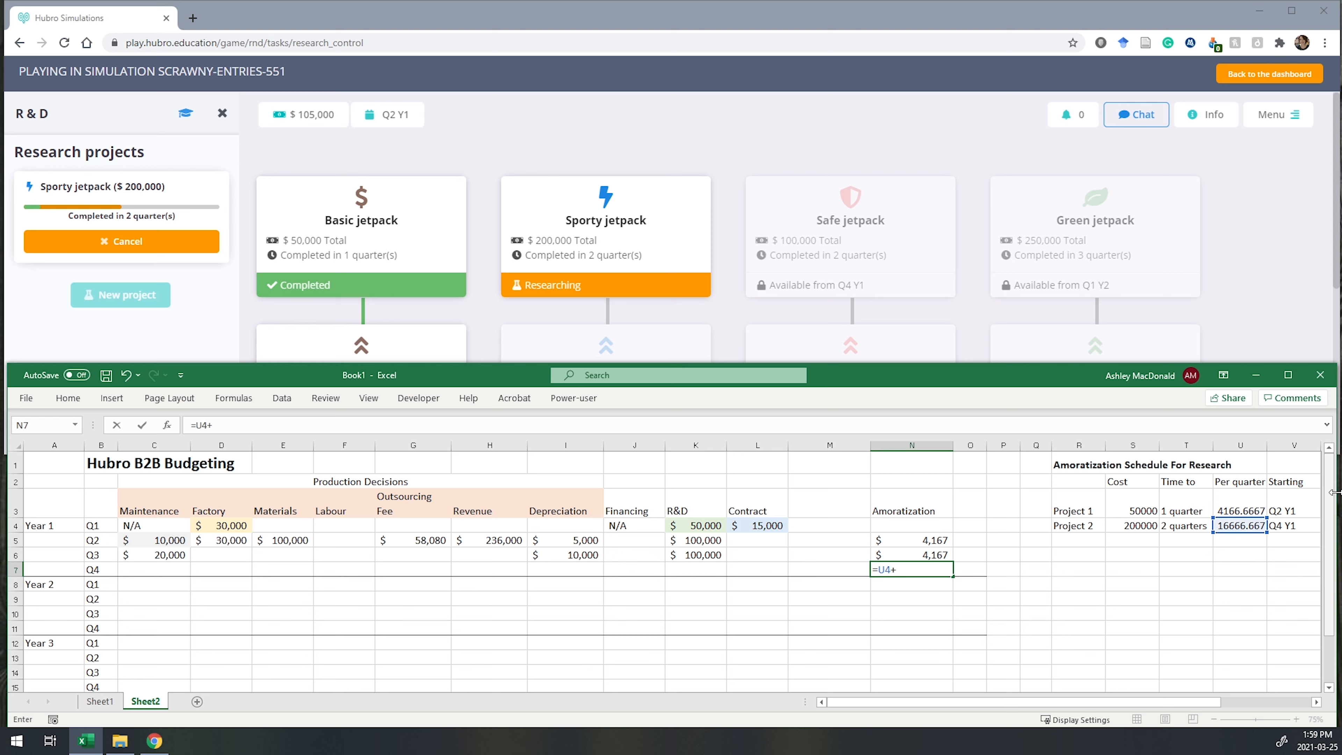
left_click(1239, 511)
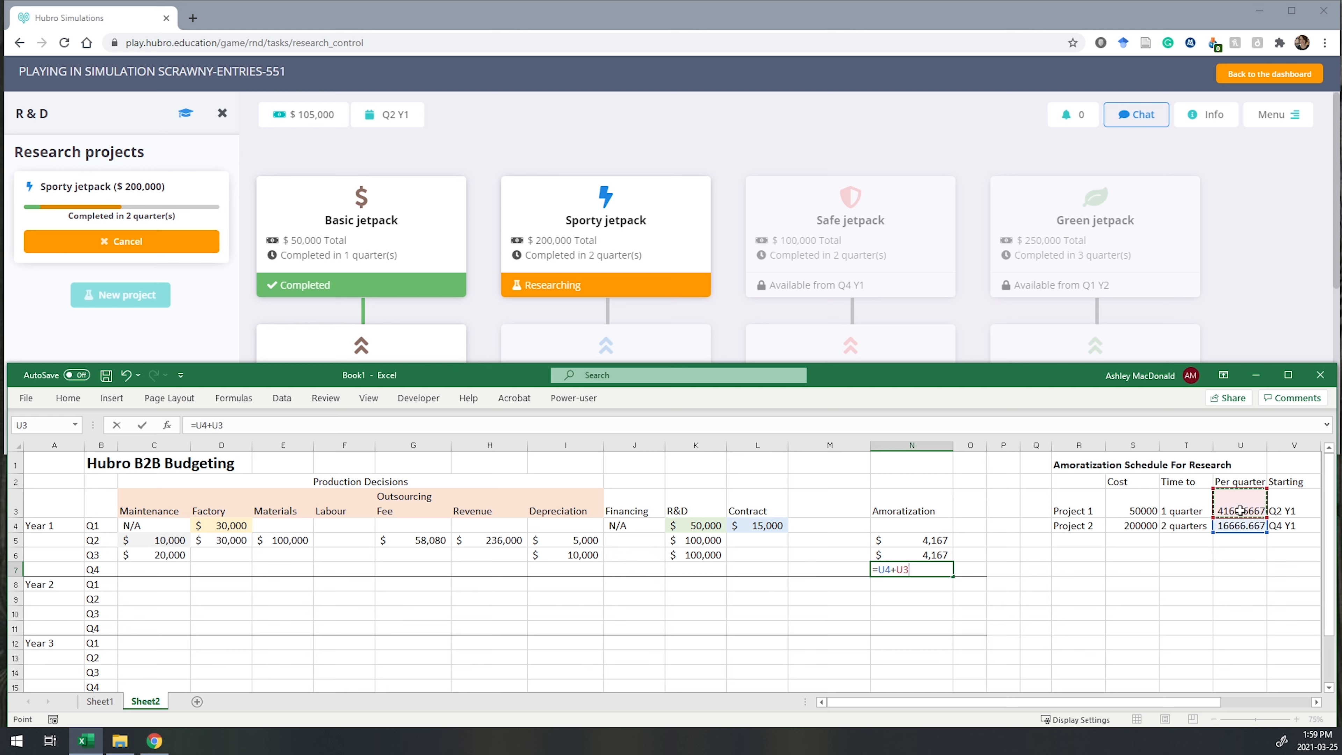
key("Return")
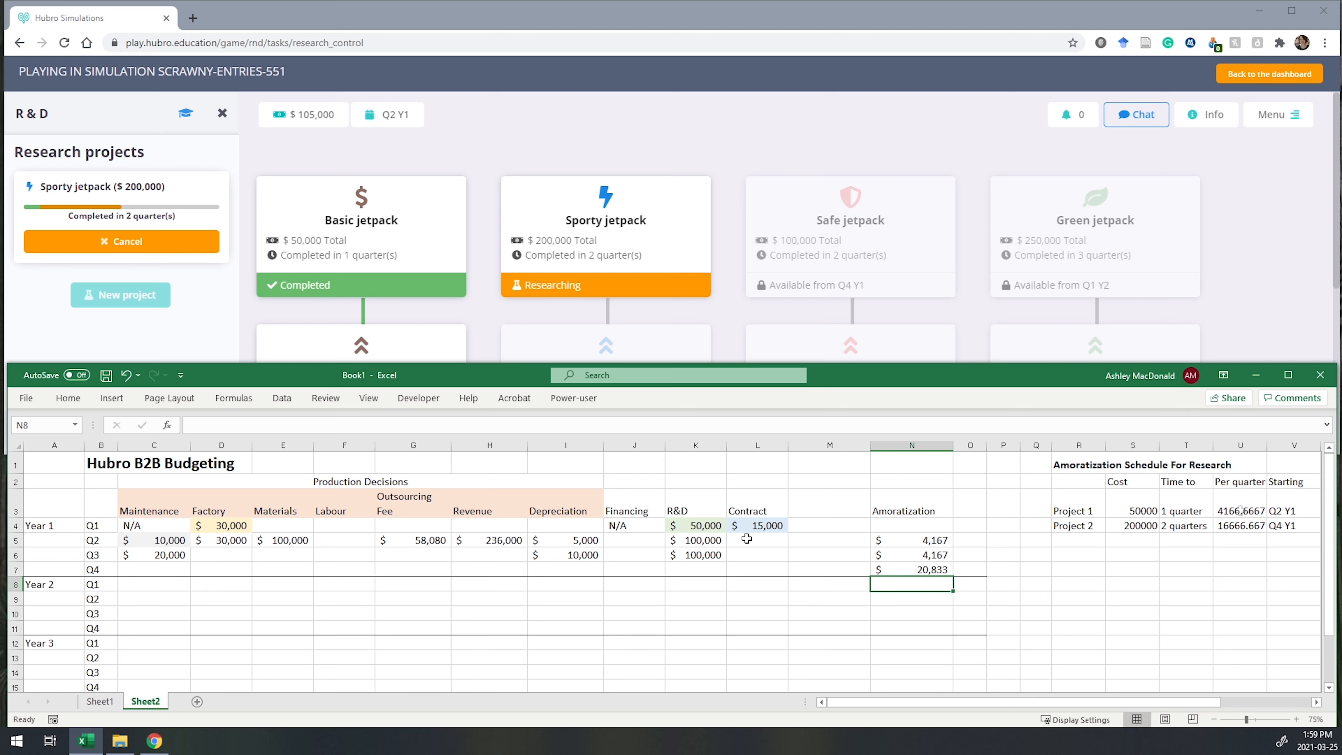
Step: Switch to the simulation and mark the R & D task as completed
left_click(184, 336)
left_click(151, 431)
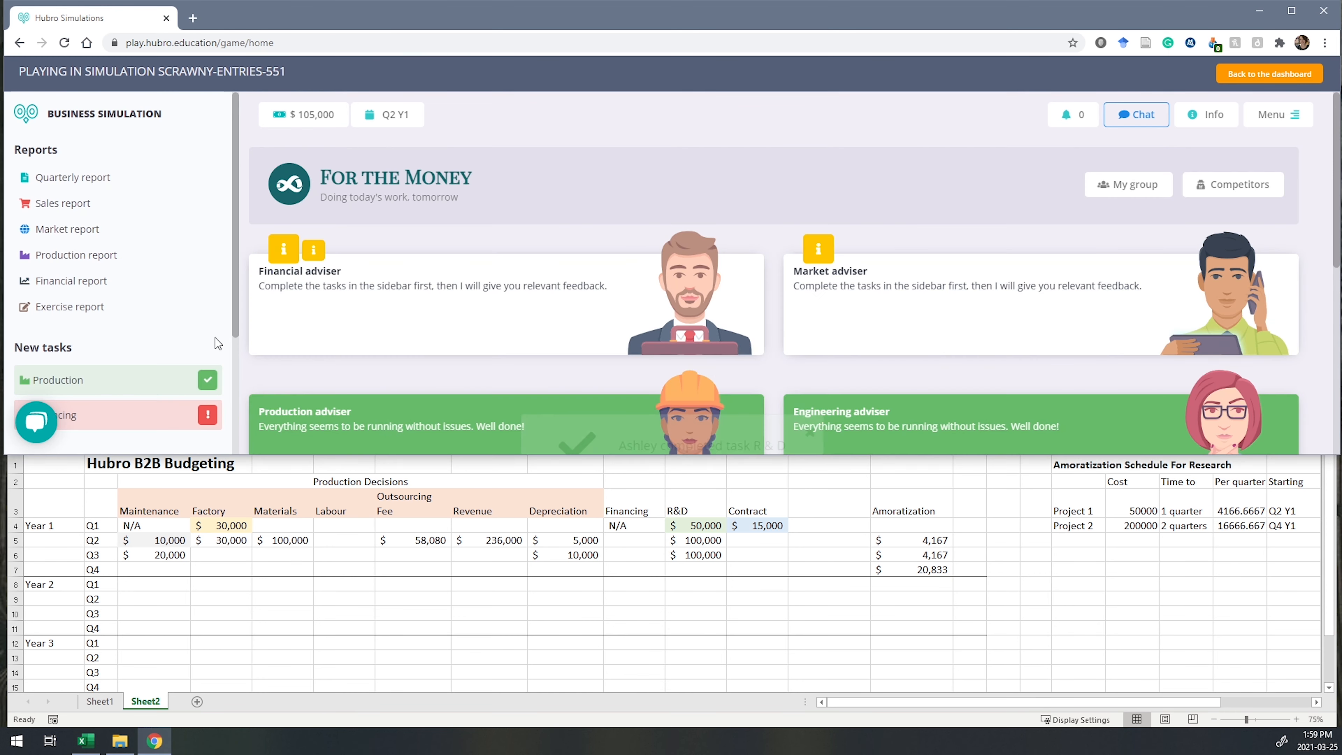
Step: Open the Contracts task, review the Basic jetpack marketing budget and potential contracts, and mark the task as completed
scroll(132, 365, "down", 3)
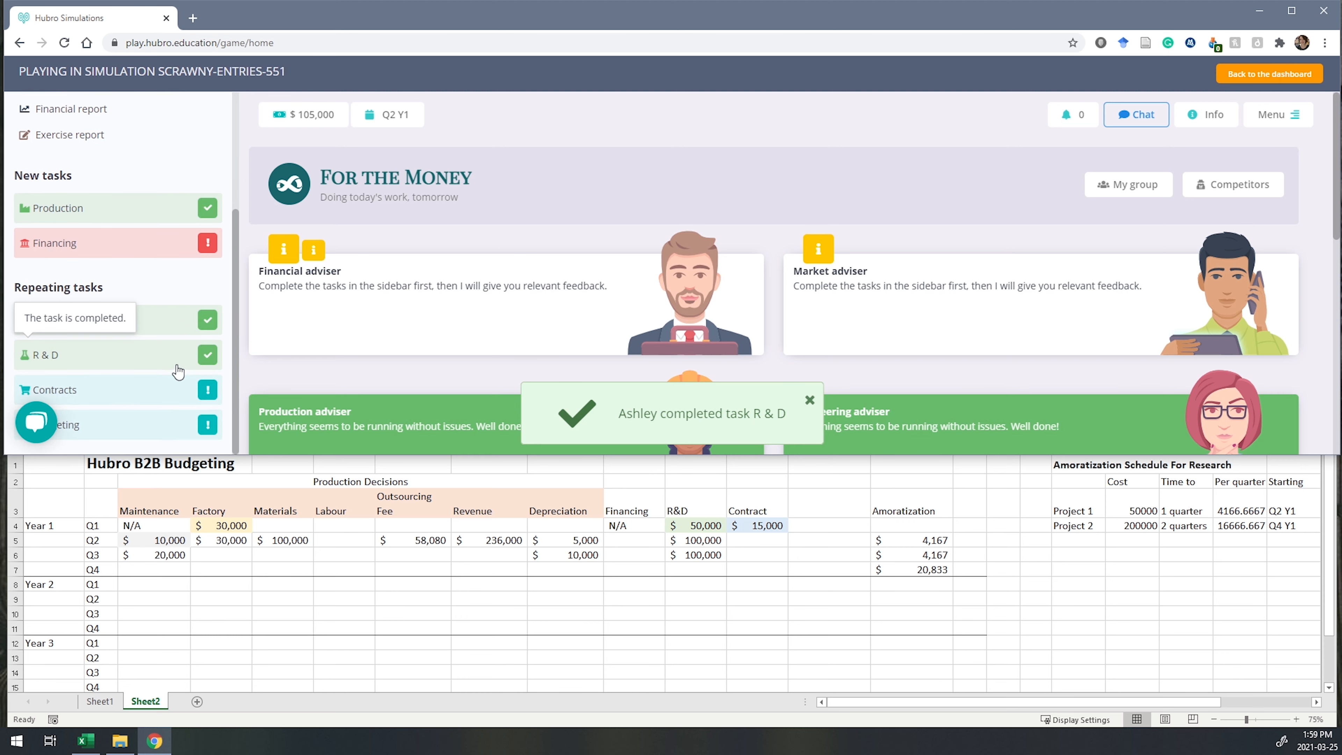
left_click(127, 389)
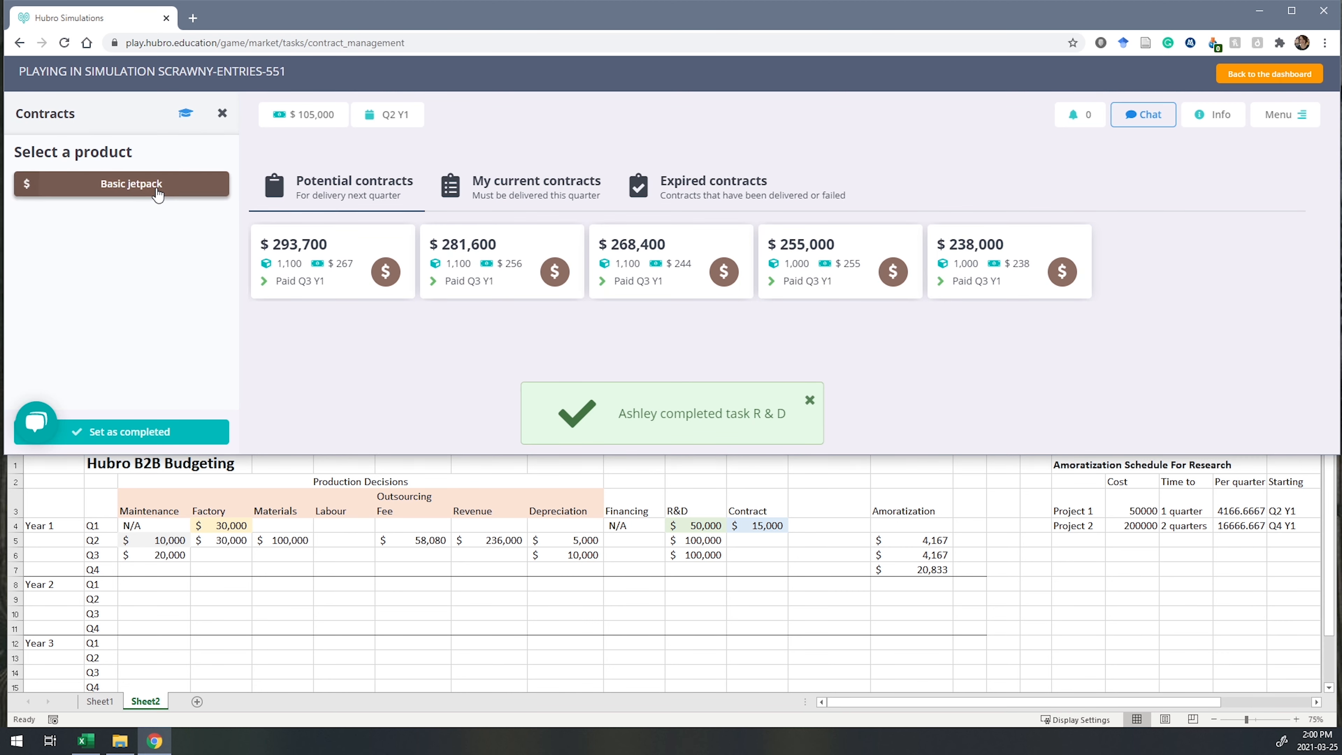
left_click(157, 191)
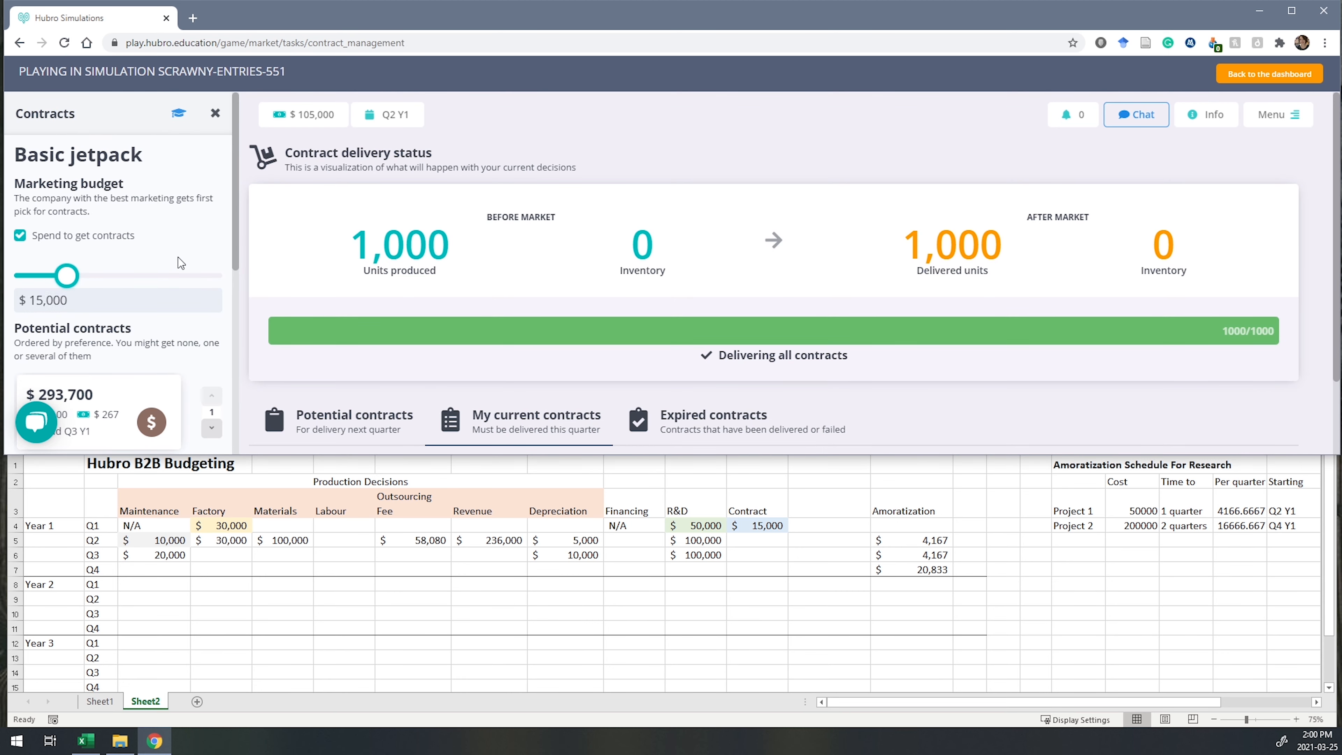
scroll(140, 391, "down", 5)
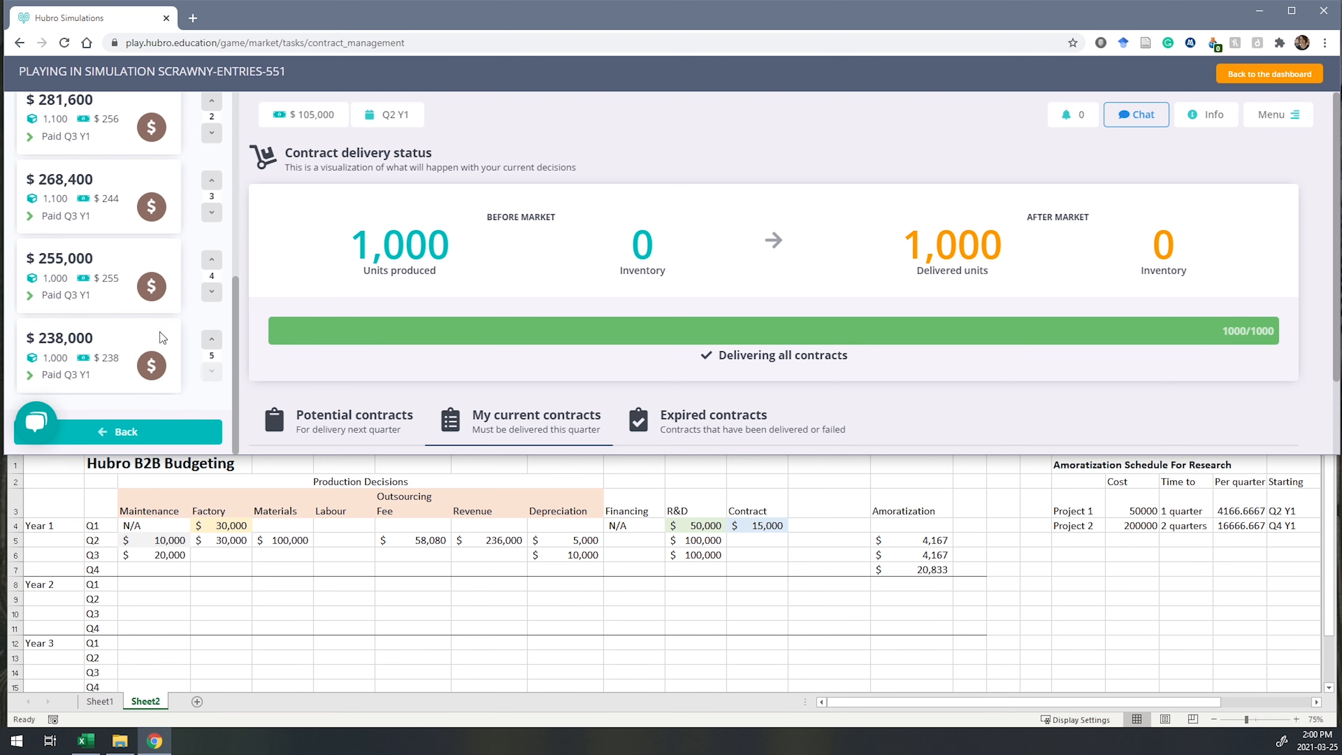
left_click(137, 439)
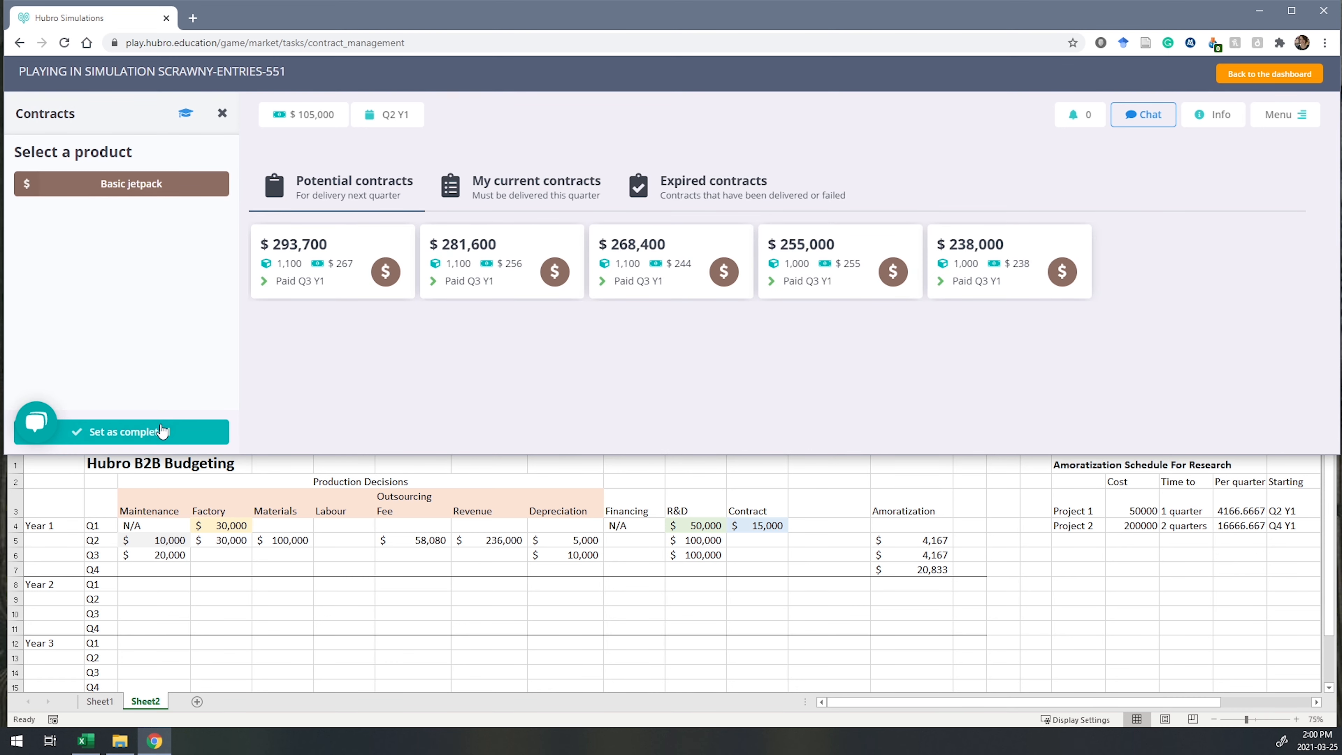
left_click(161, 432)
Step: Return to the budget workbook and enter 15000 as the Year 1 Q2 Contract cost
left_click(788, 542)
left_click(788, 542)
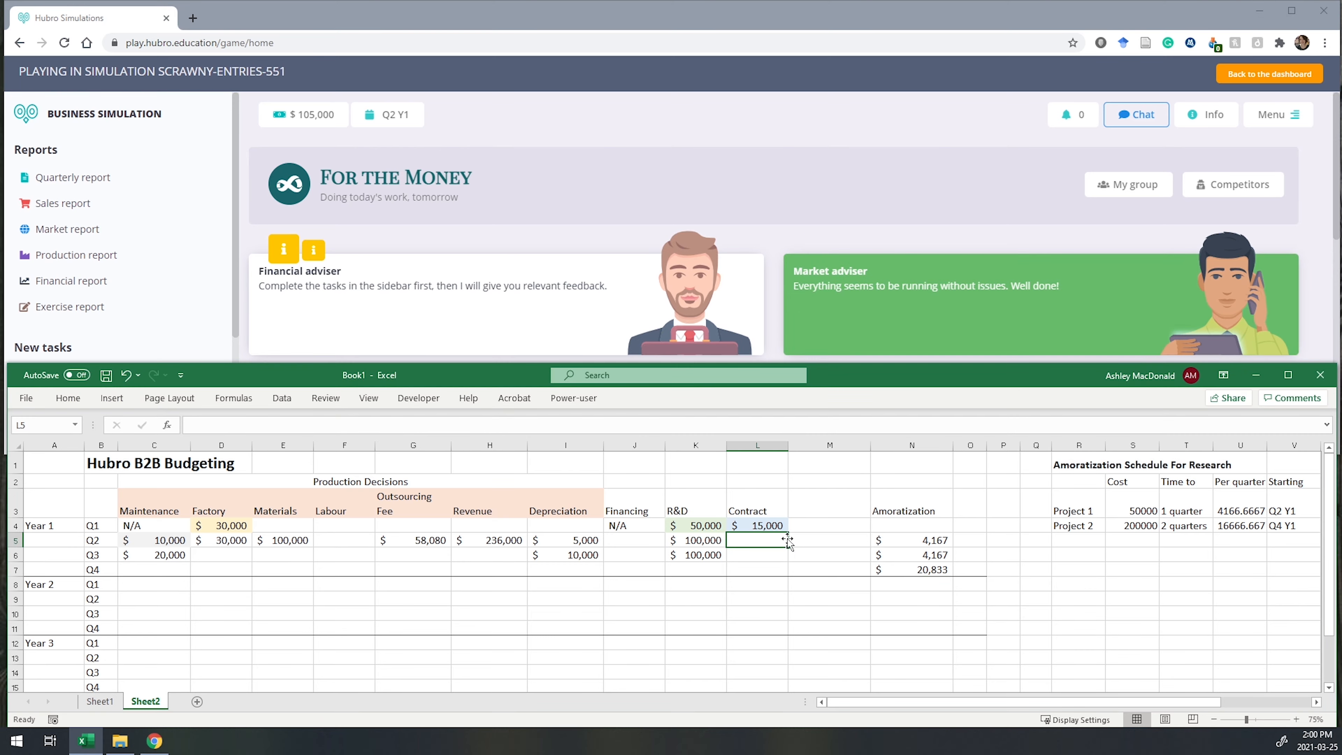
type("150000")
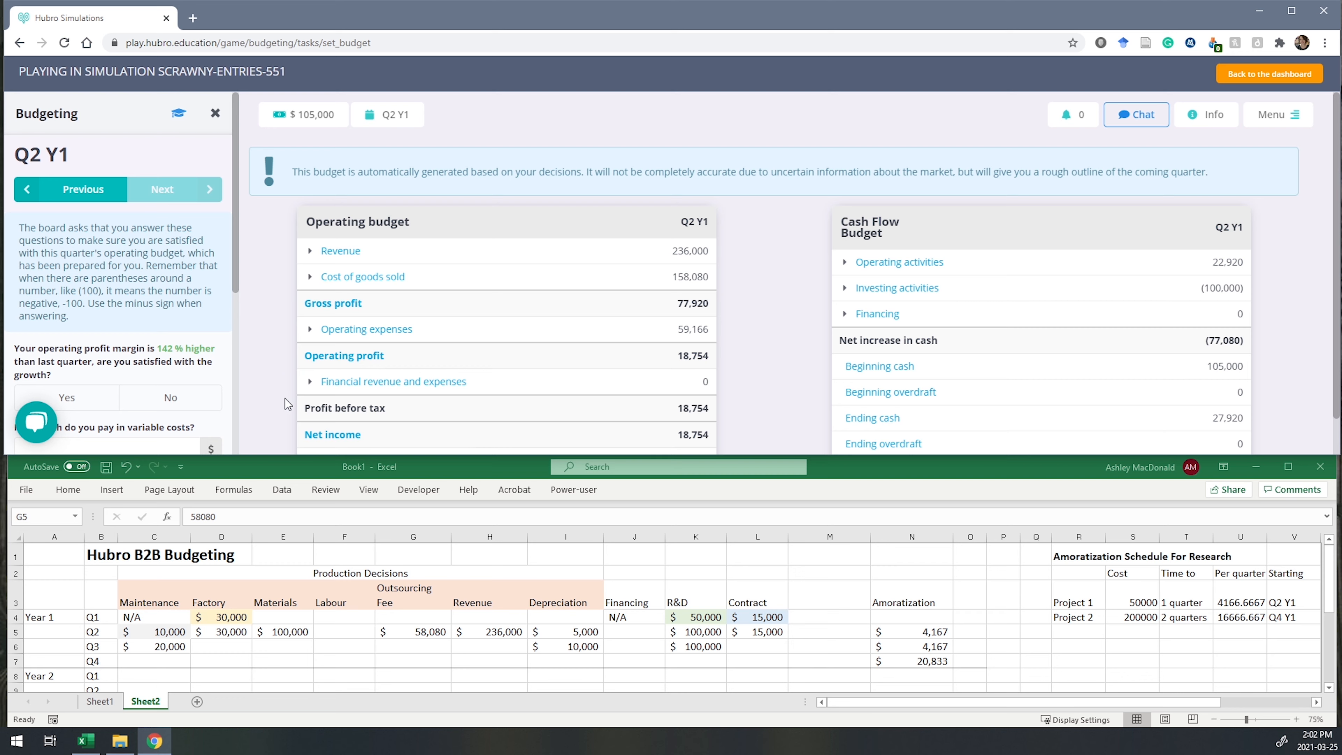
Step: Examine the Budgeting task's questions and the Q2 Y1 operating budget's revenue details, and compare Sales with the workbook's Q2 Revenue
scroll(215, 369, "down", 5)
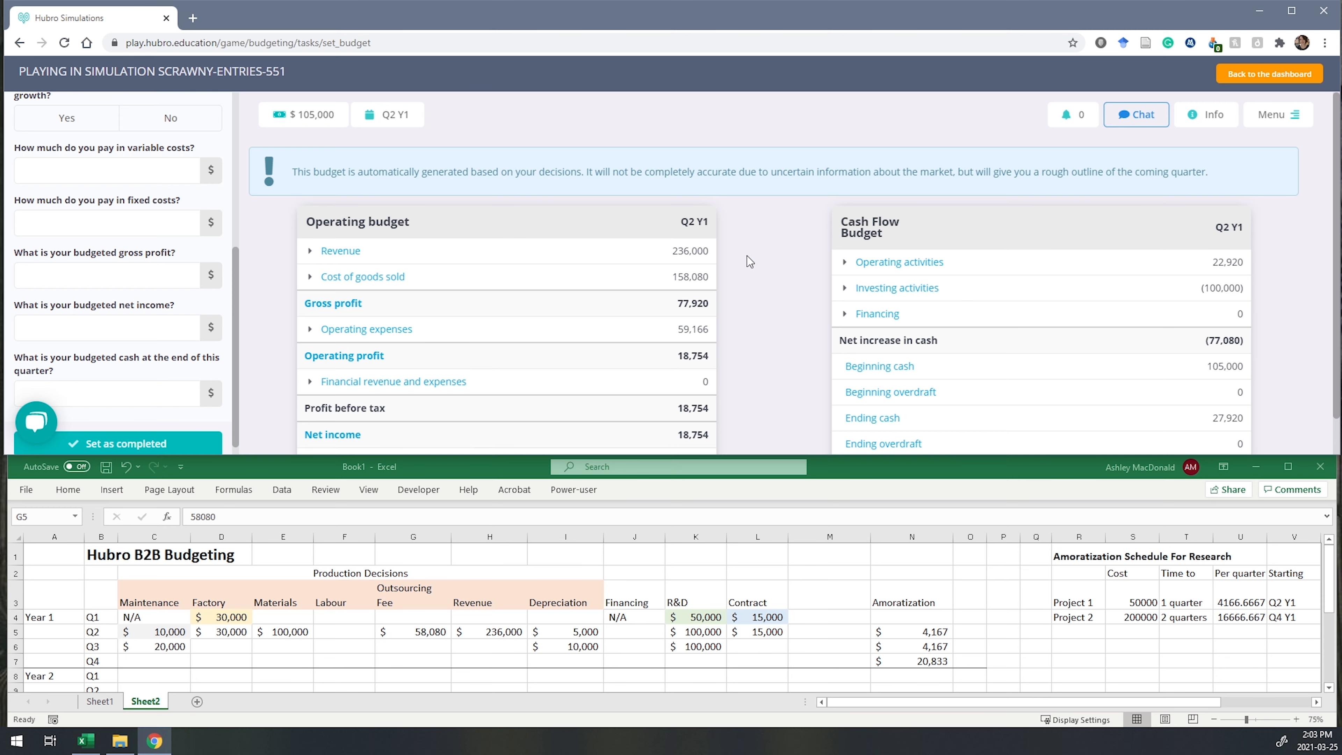
scroll(827, 277, "down", 1)
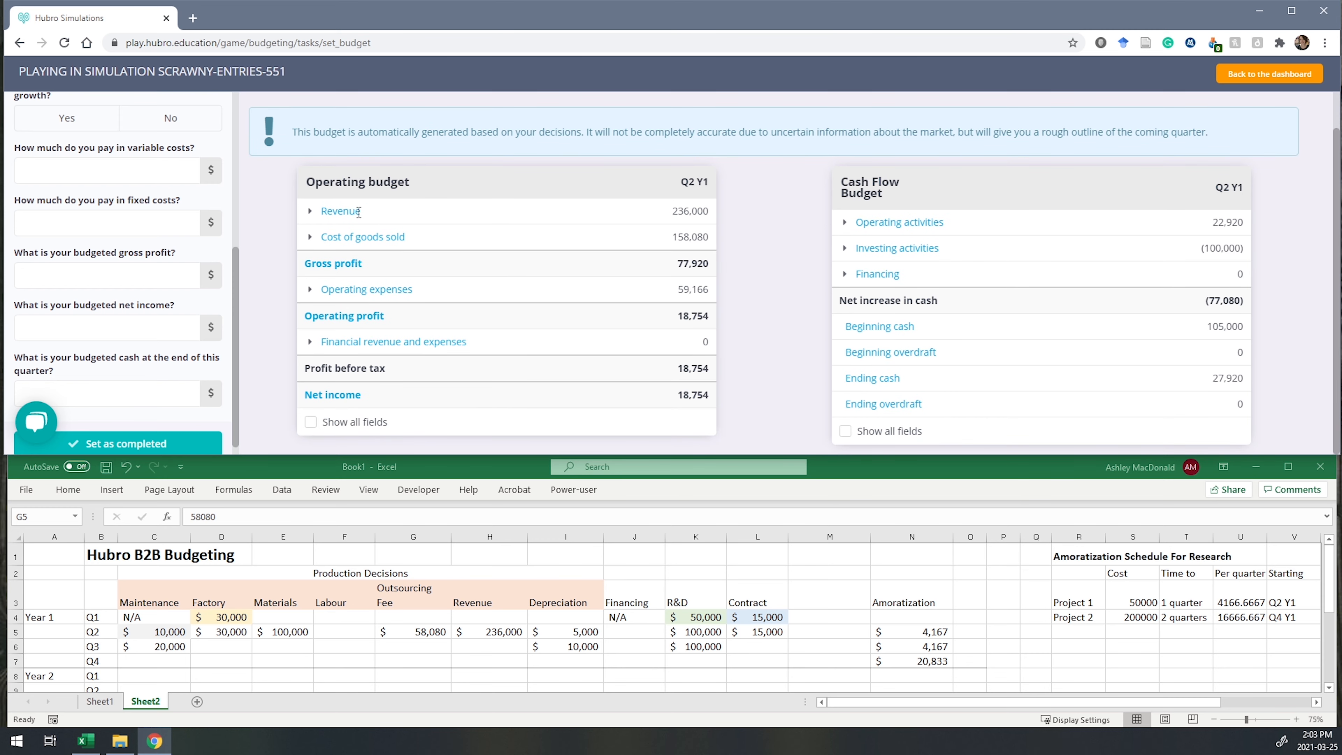
left_click(314, 212)
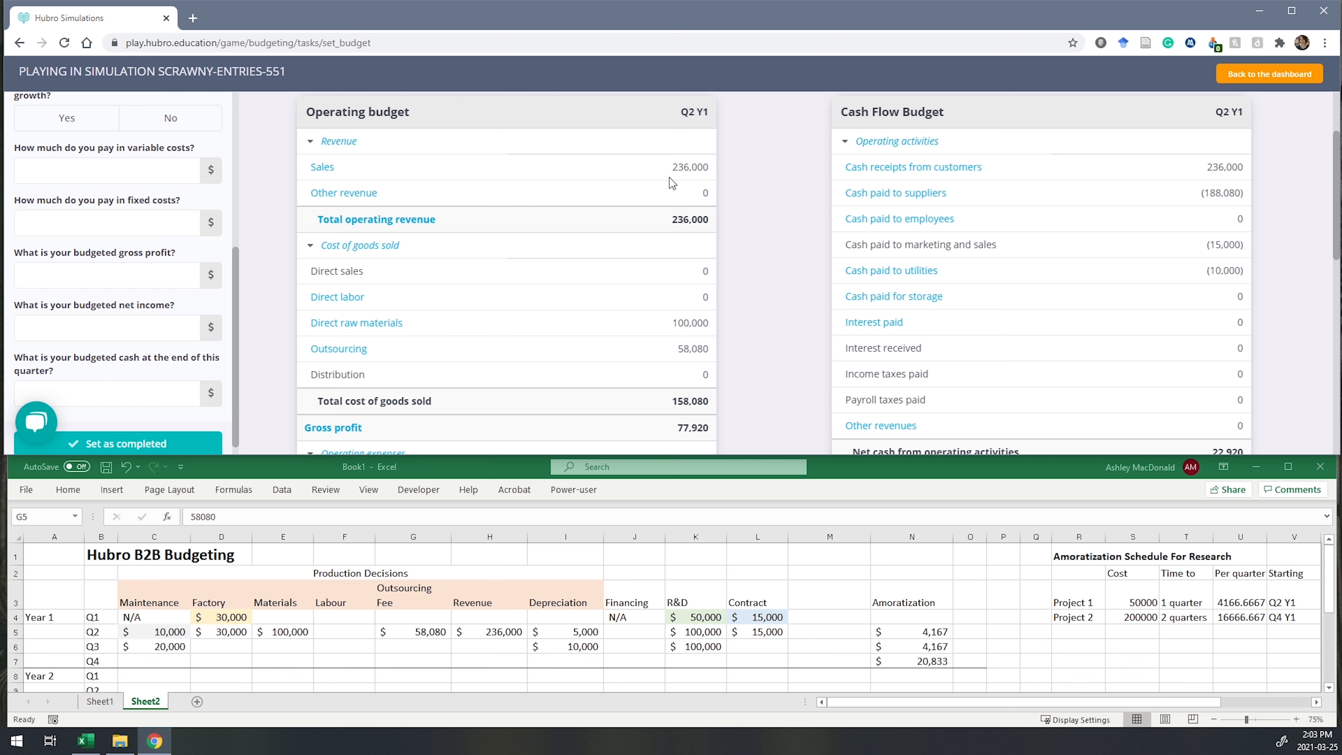
mouse_move(321, 168)
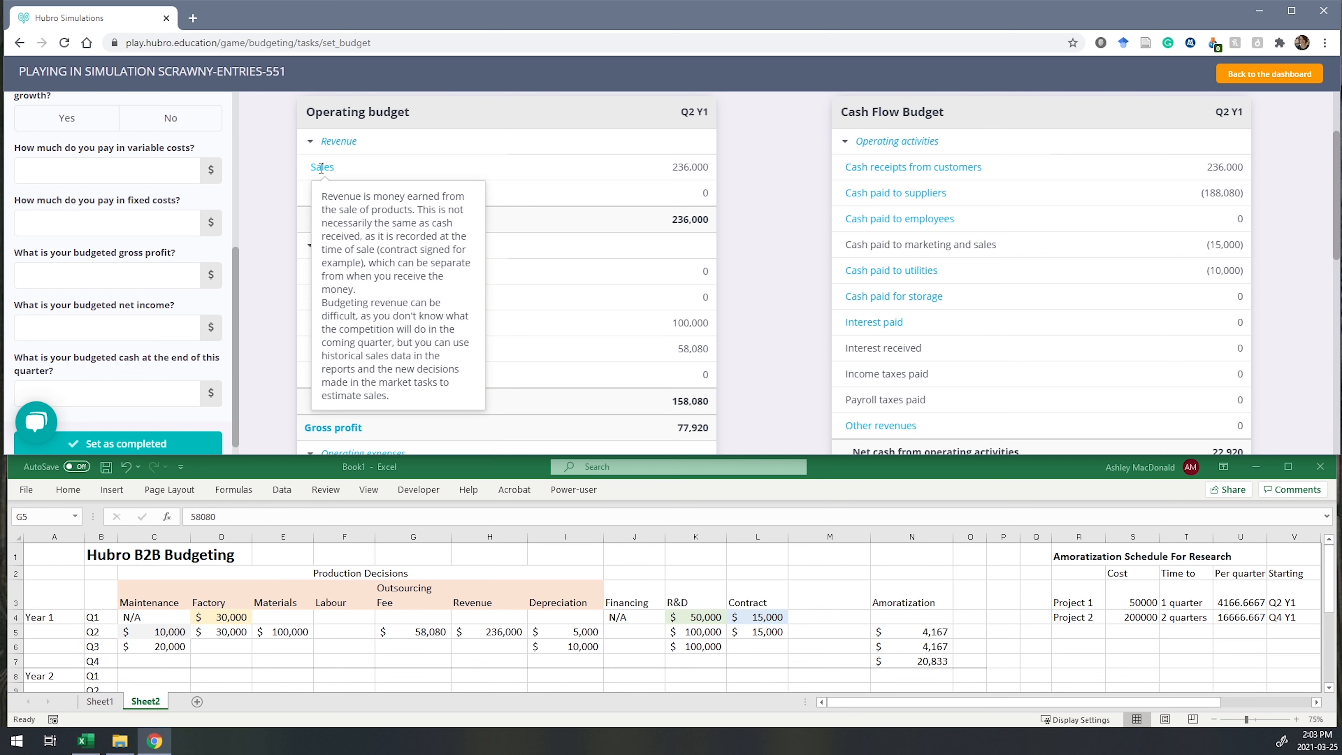
left_click(483, 634)
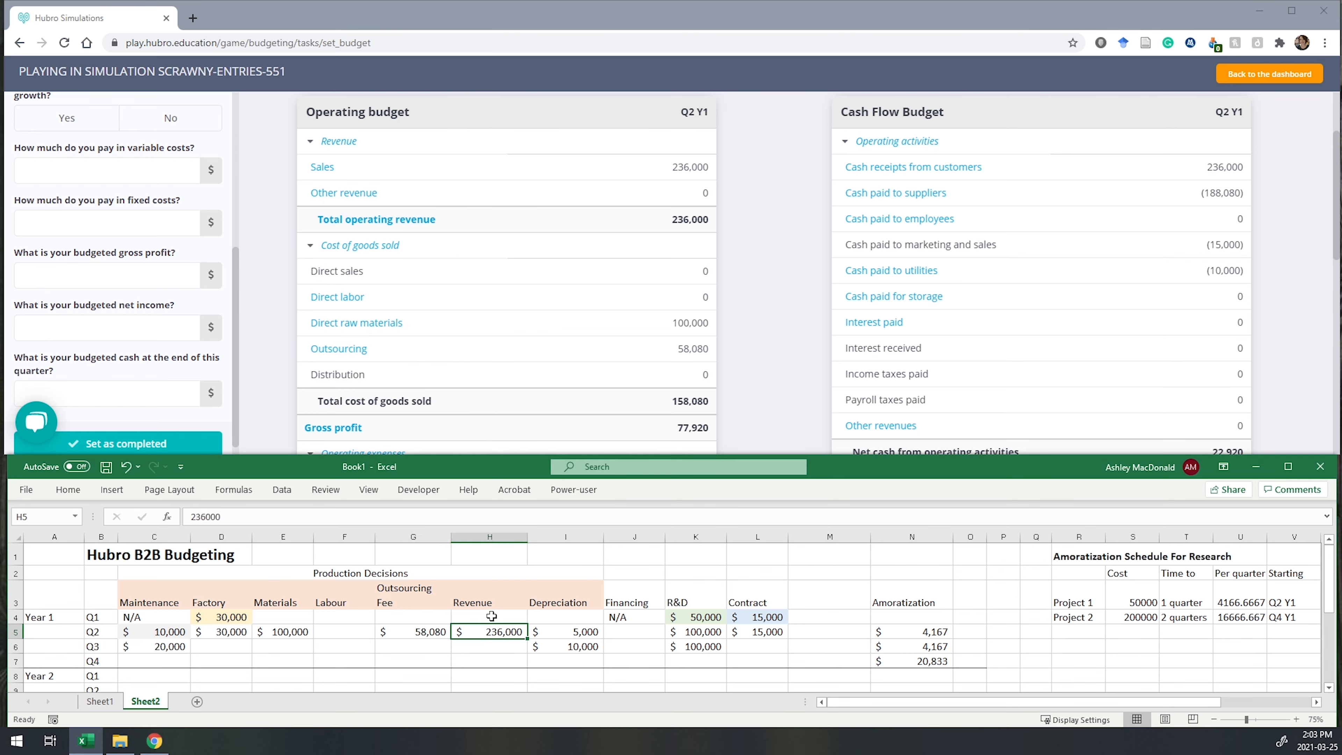
Step: Compare the workbook's Year 1 Q2 Revenue with Sales and Cash receipts from customers in the simulation's budgets
left_click_drag(498, 615, 496, 632)
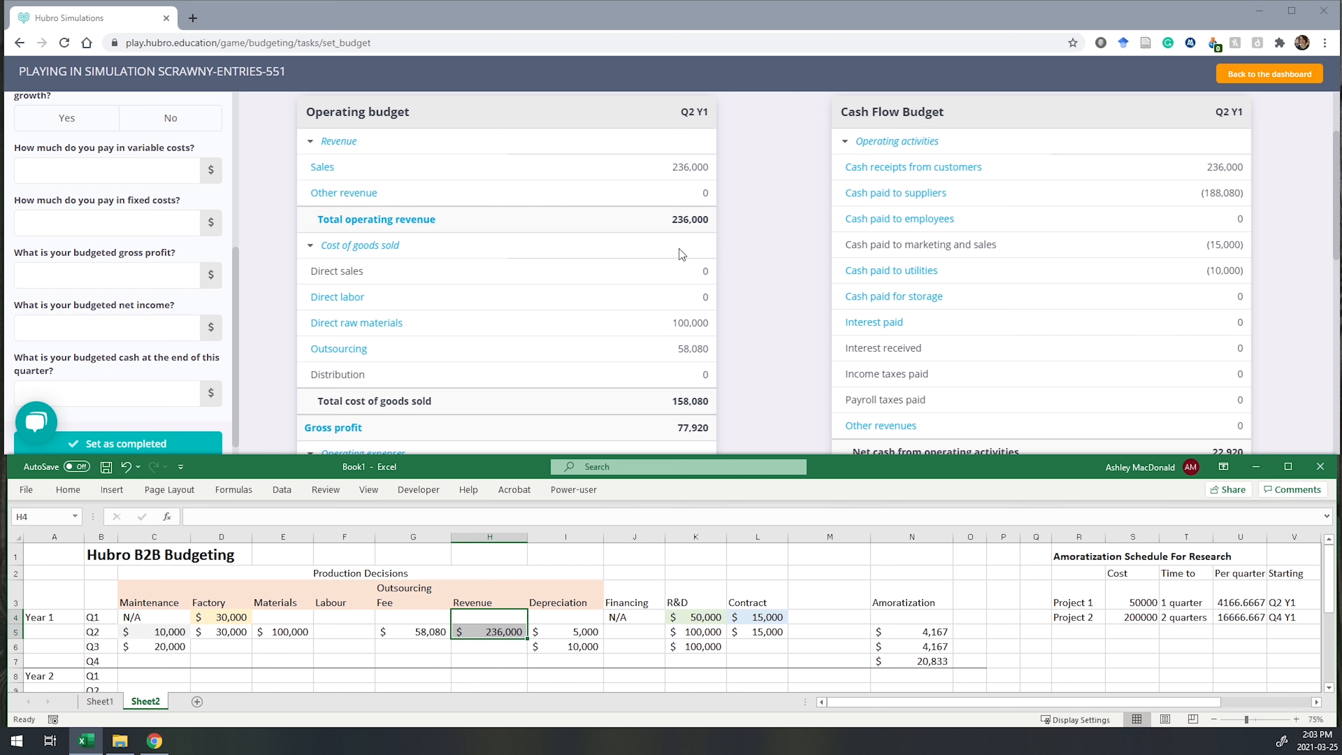
left_click(686, 171)
left_click(1214, 165)
Step: Add up the workbook's Q2 Outsourcing Fee, Materials and Factory costs and compare the sum with Cash paid to suppliers
left_click(400, 631)
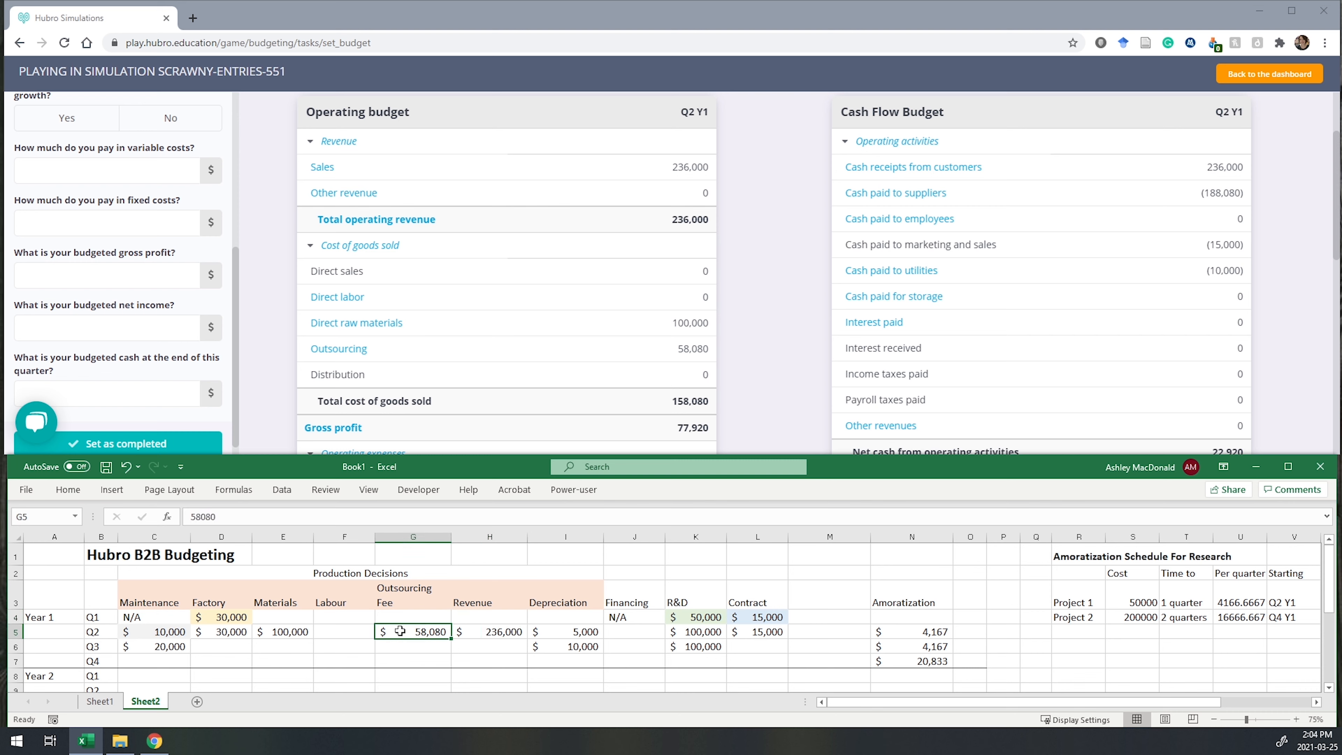
left_click(290, 632, "ctrl")
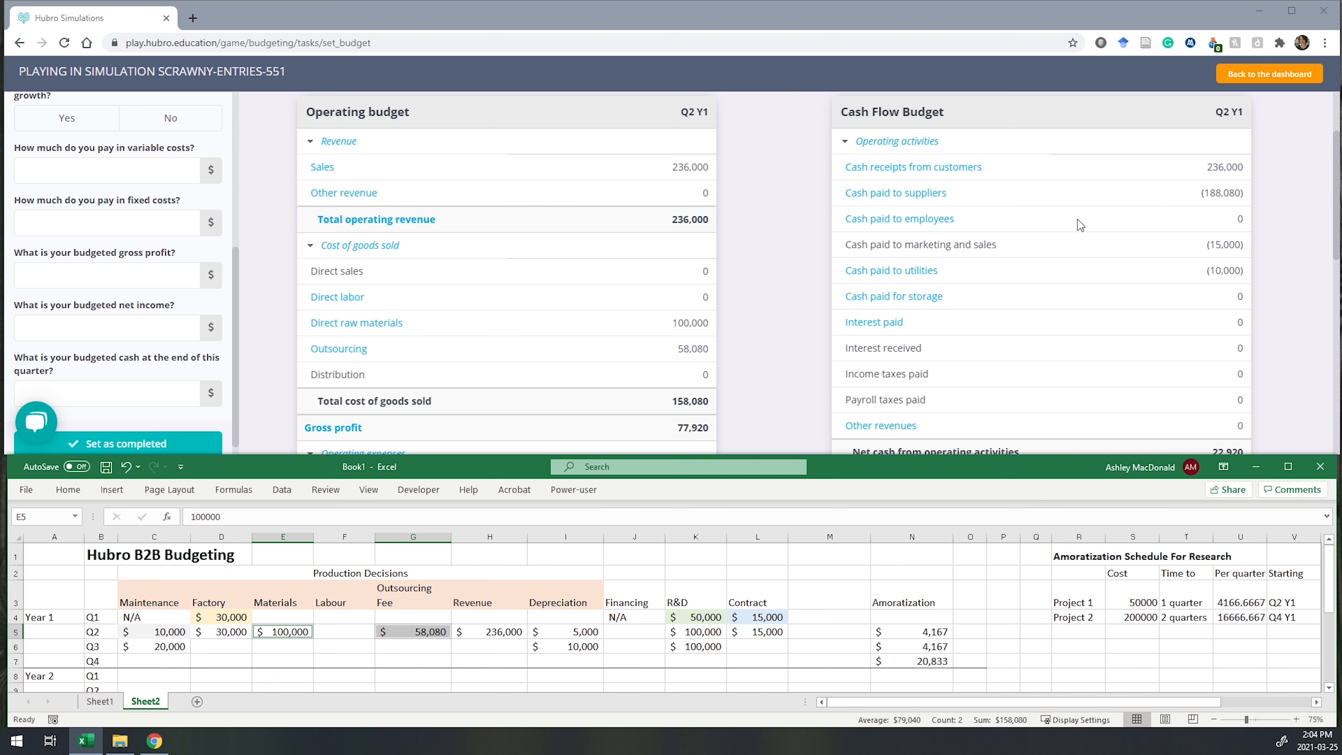
mouse_move(915, 194)
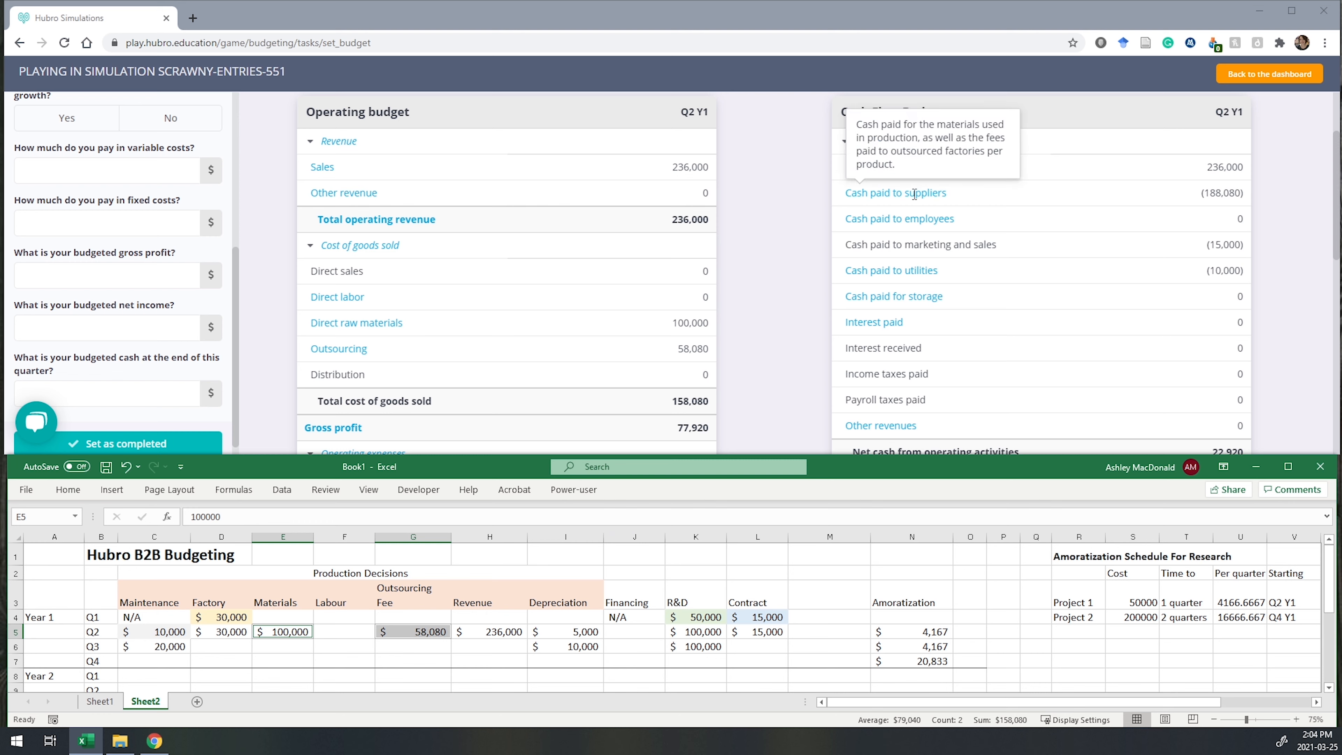
left_click(229, 632, "ctrl")
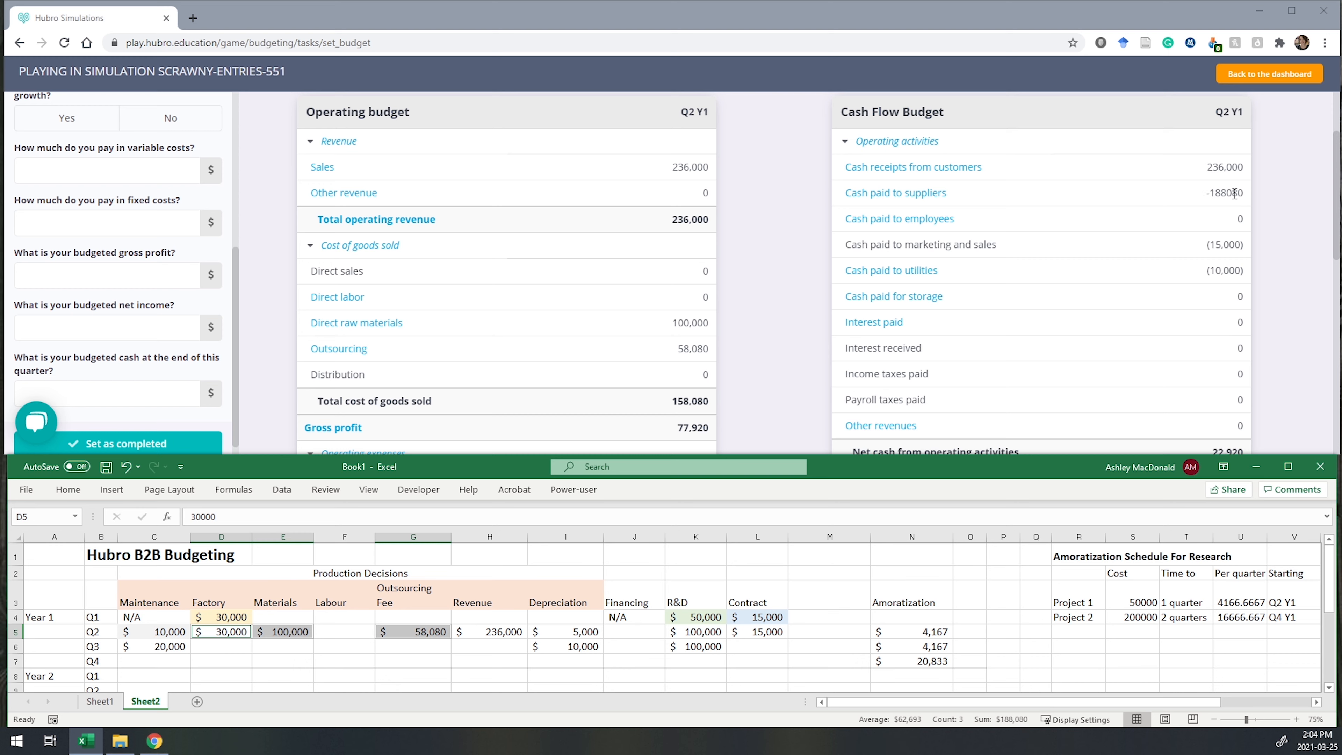
Step: Compare Promotion and Outsourcing contracts with the workbook's Q2 Contract and Factory costs, and check what Cash paid to suppliers covers
scroll(1235, 194, "down", 4)
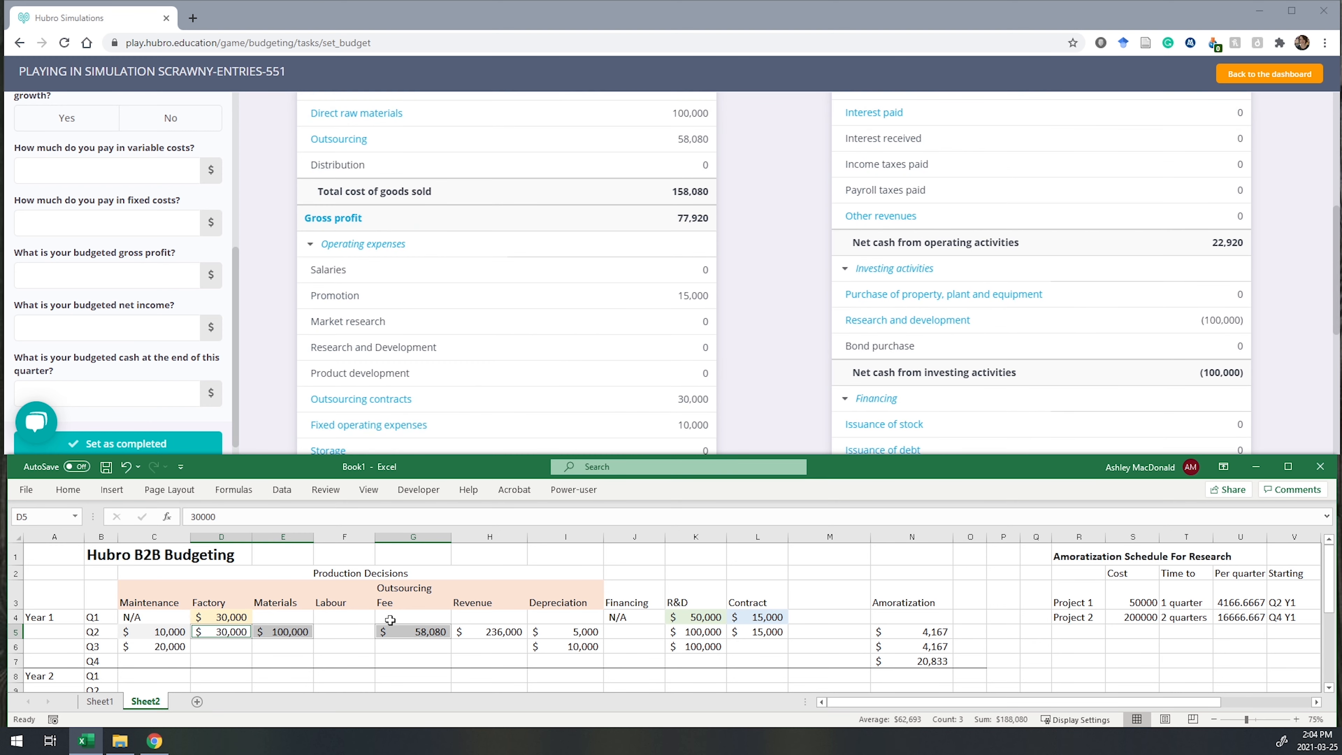
left_click(757, 633)
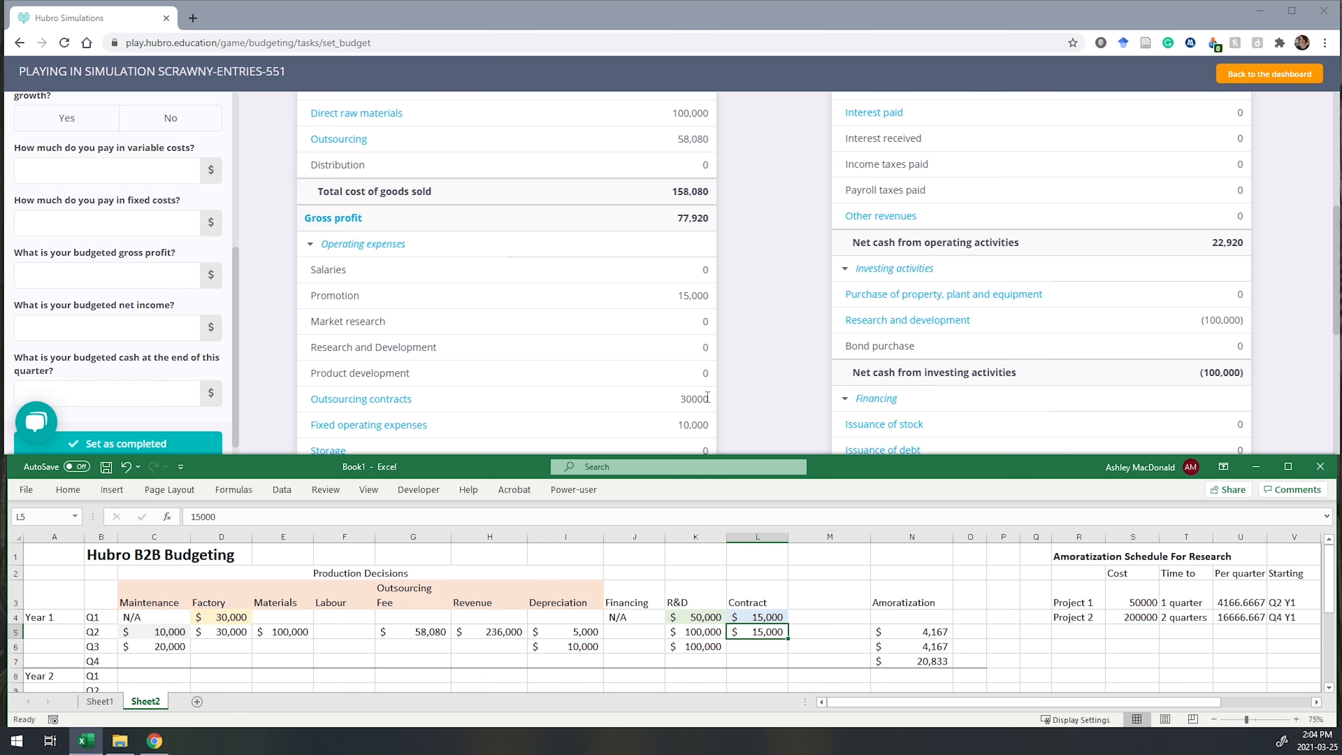
left_click(231, 633)
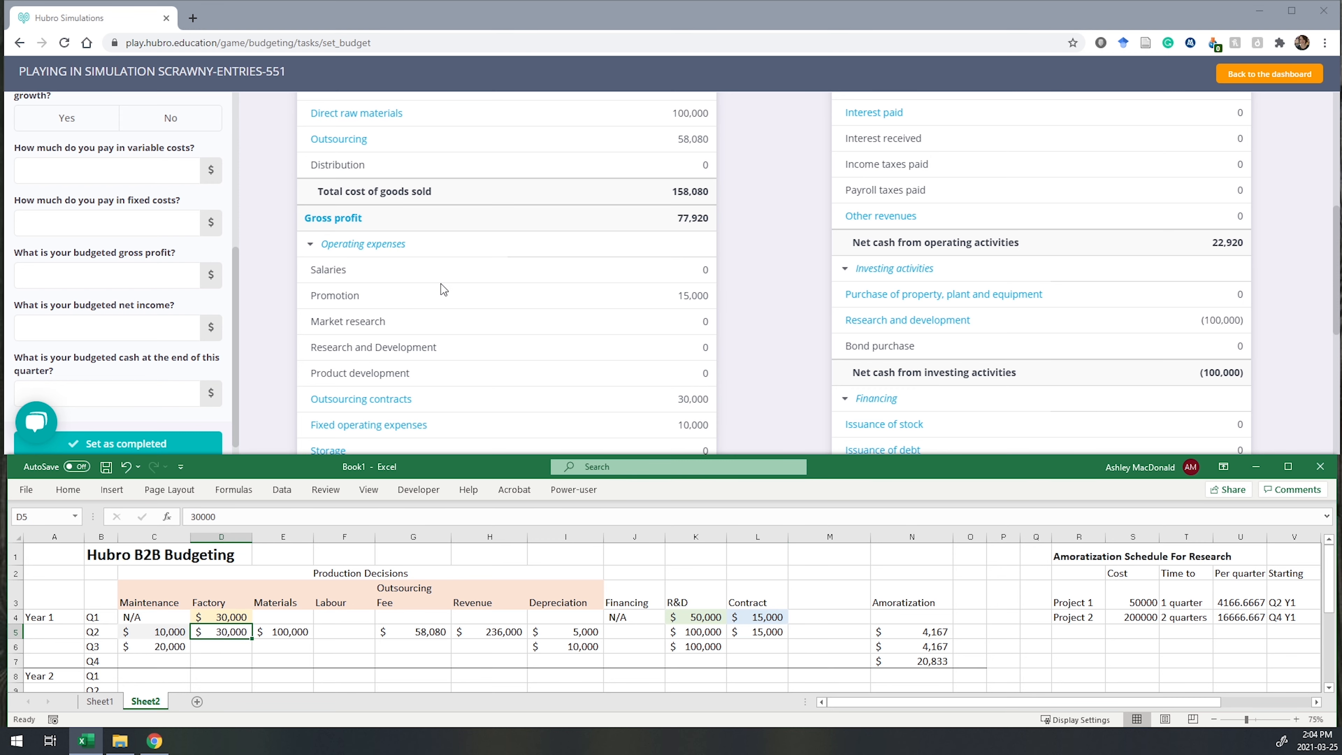
scroll(443, 290, "up", 5)
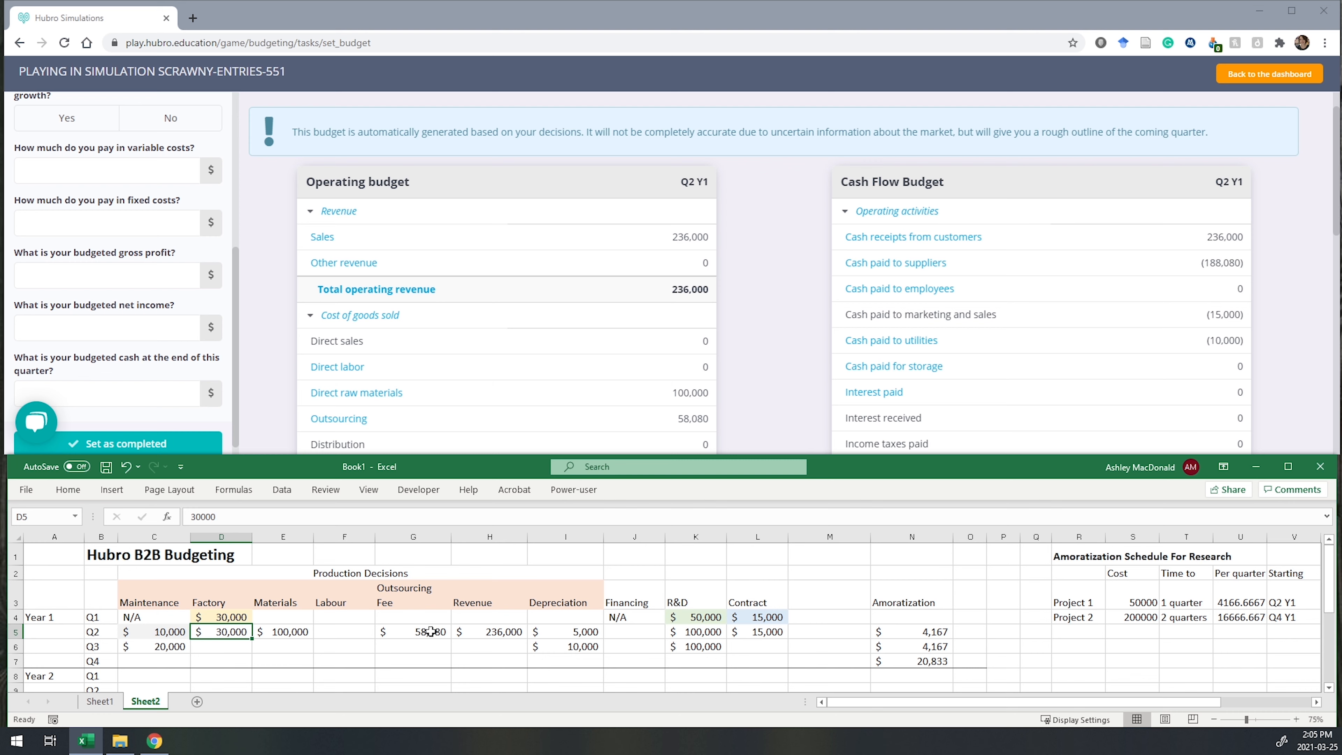
mouse_move(919, 263)
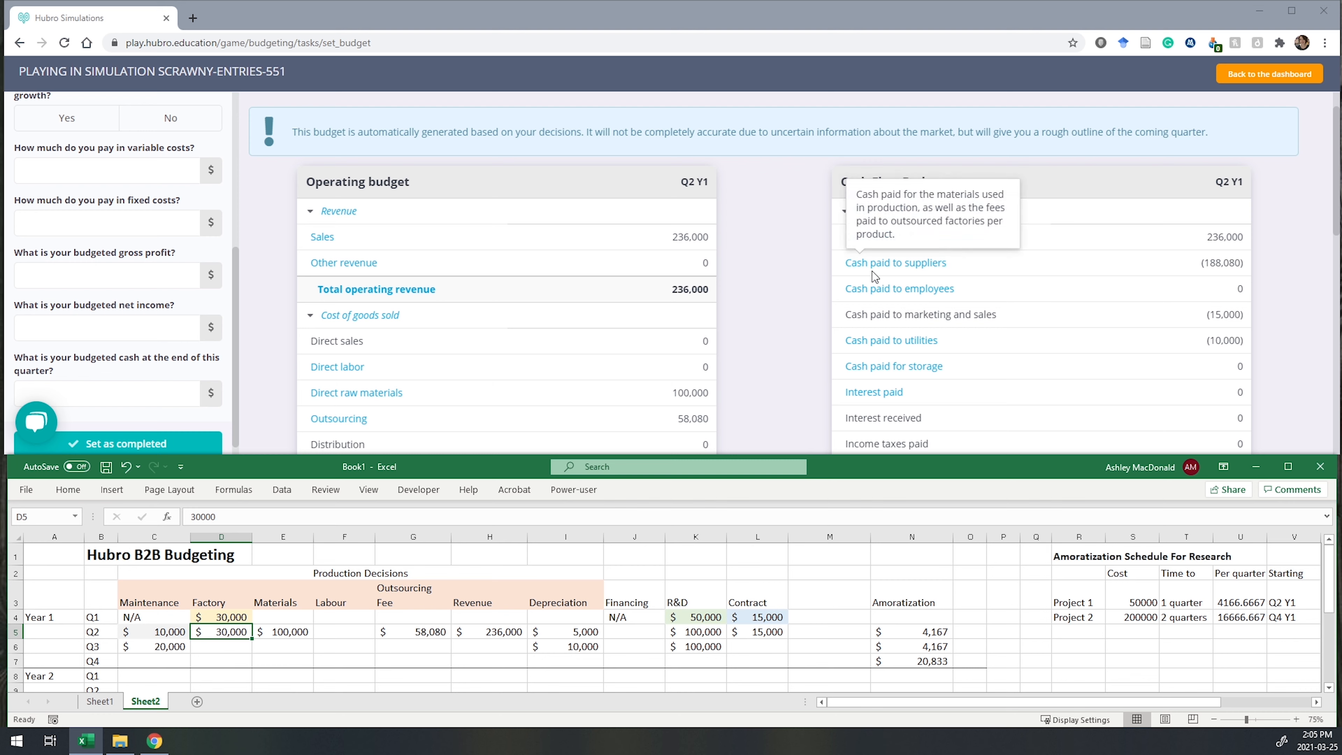
Step: Compare Depreciation and amortization with the workbook's Q2 Amortization, and review the operating budget down to Net income
scroll(604, 283, "down", 3)
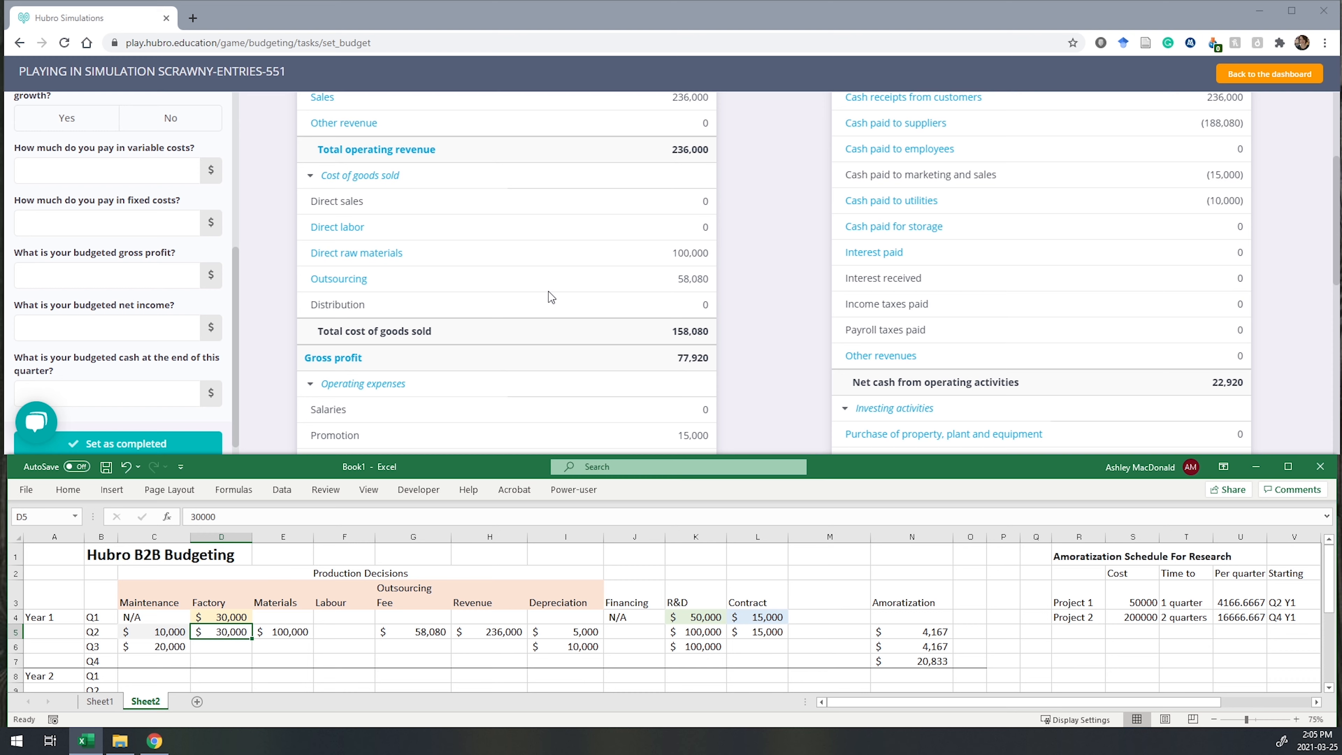
scroll(548, 290, "down", 6)
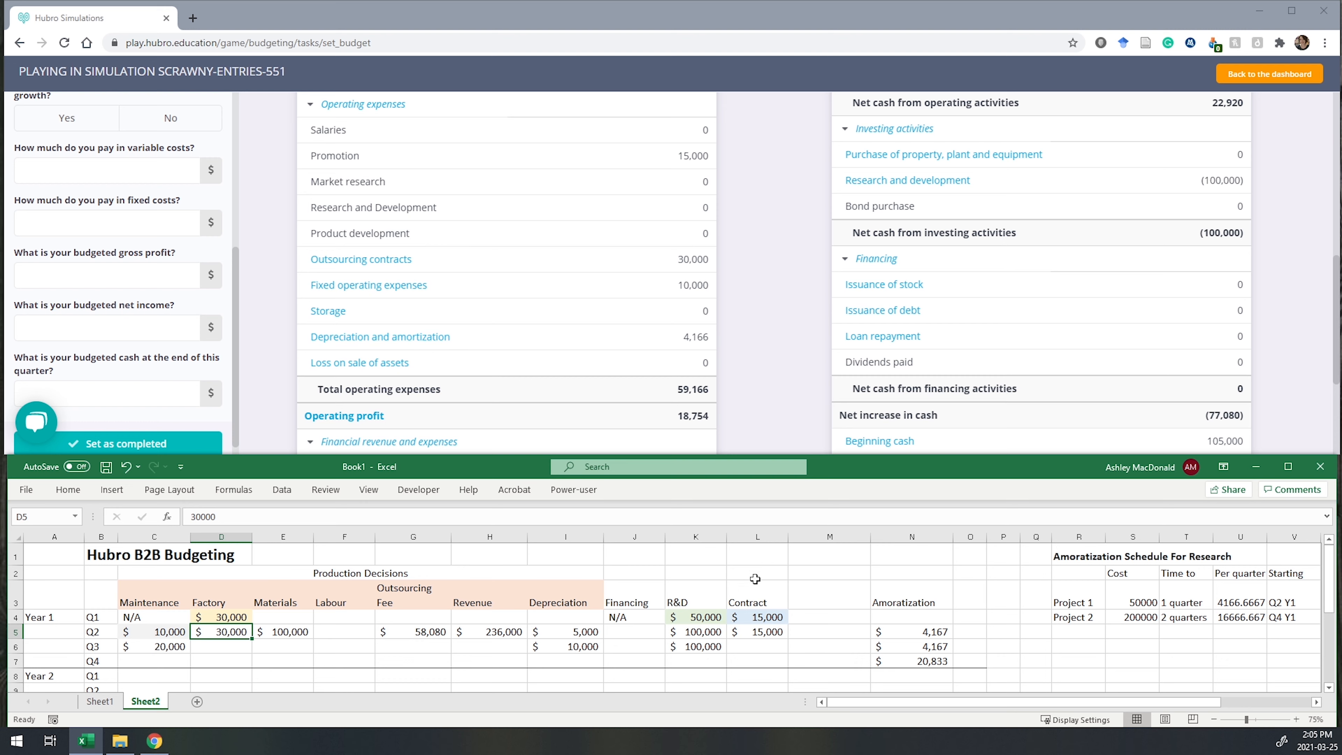
left_click(917, 632)
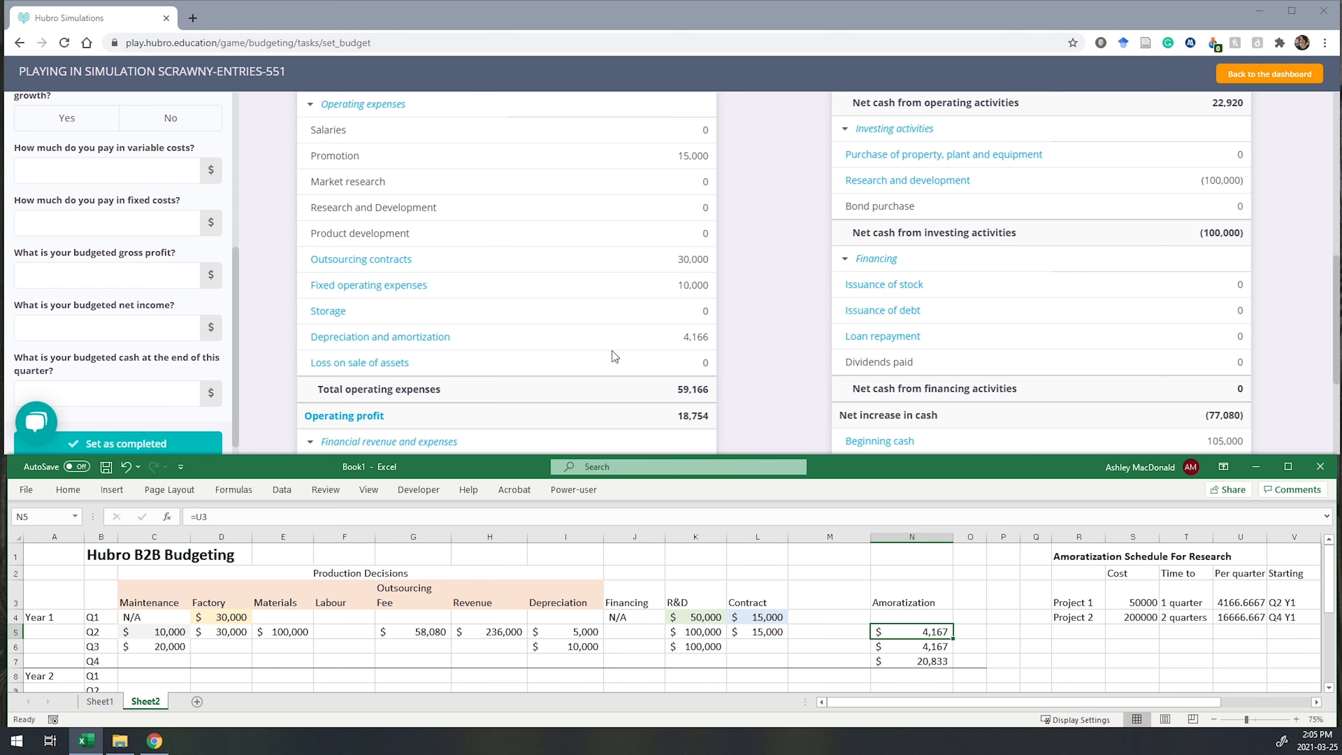
scroll(689, 353, "down", 3)
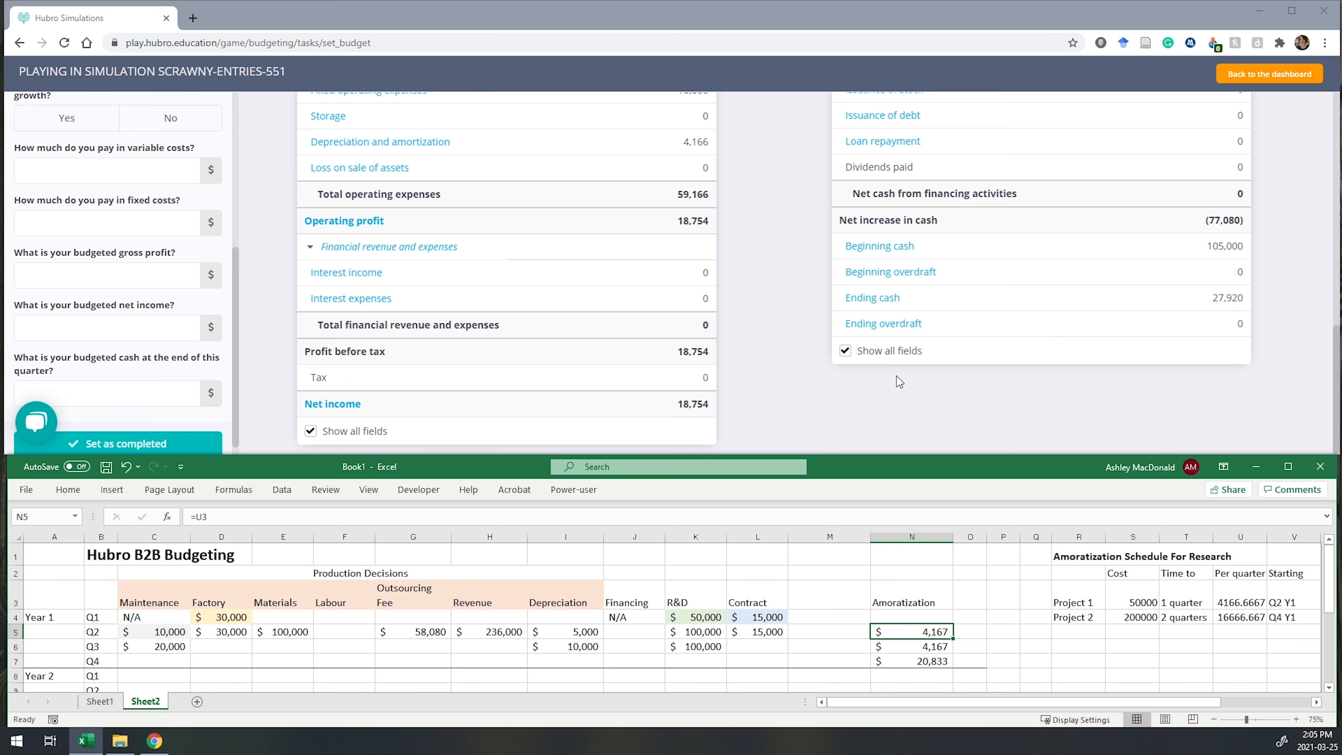
Step: Examine the Q2 Y1 cash flow budget, including Cash paid to utilities, Research and development, financing and Ending cash
scroll(983, 355, "up", 1)
scroll(1153, 386, "up", 8)
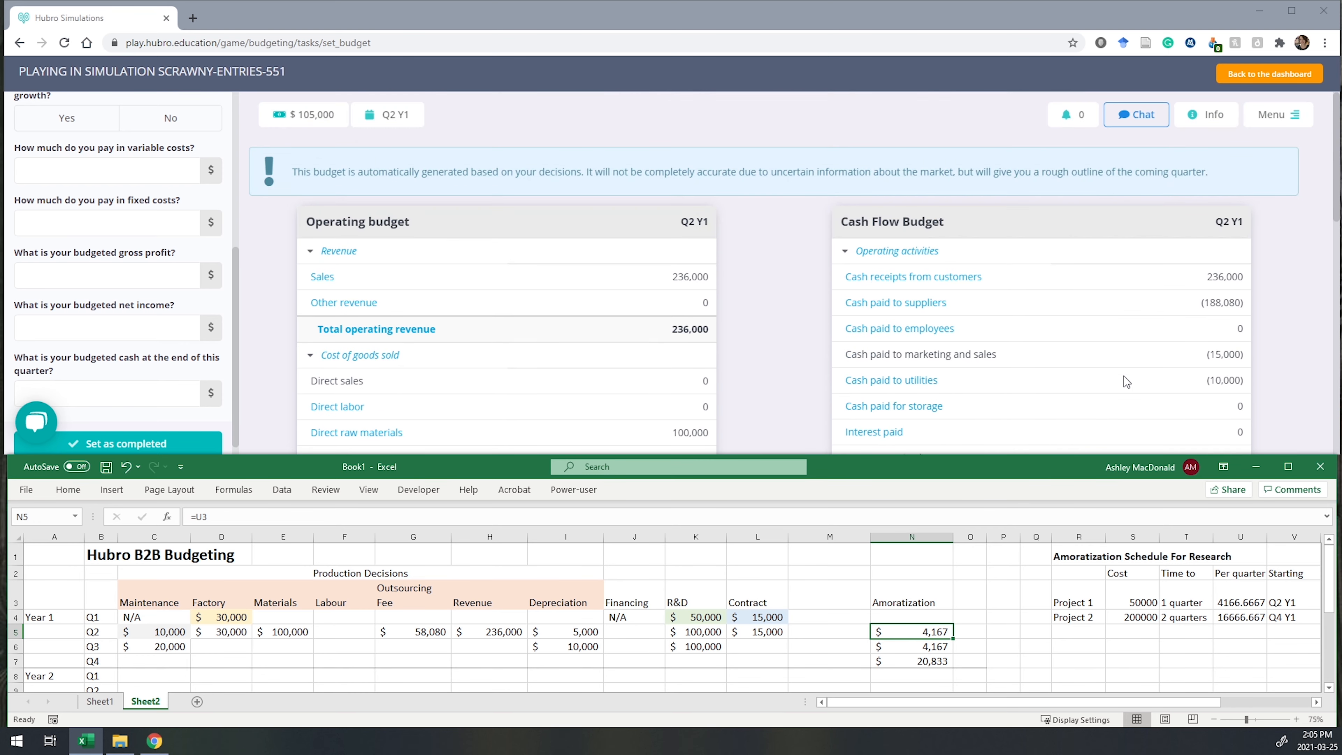
scroll(1127, 377, "down", 3)
scroll(1126, 370, "up", 1)
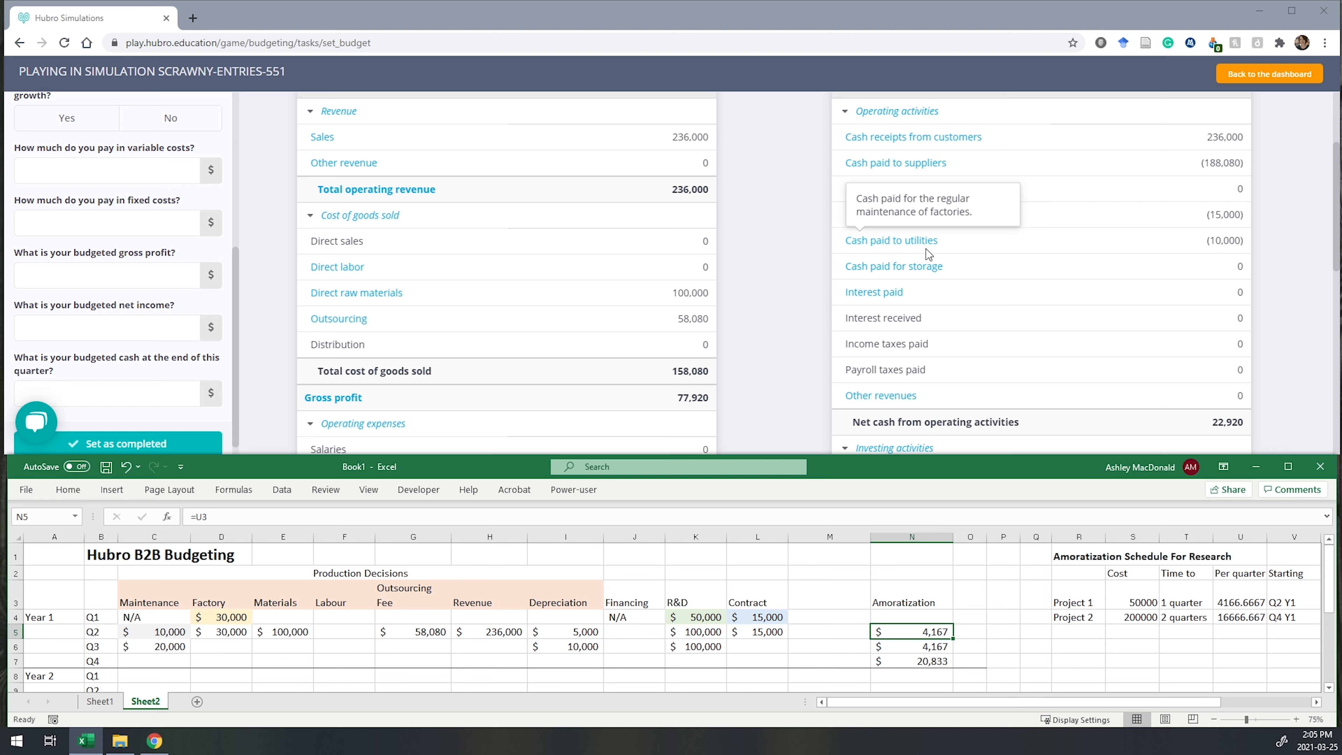
scroll(1052, 297, "down", 3)
mouse_move(929, 293)
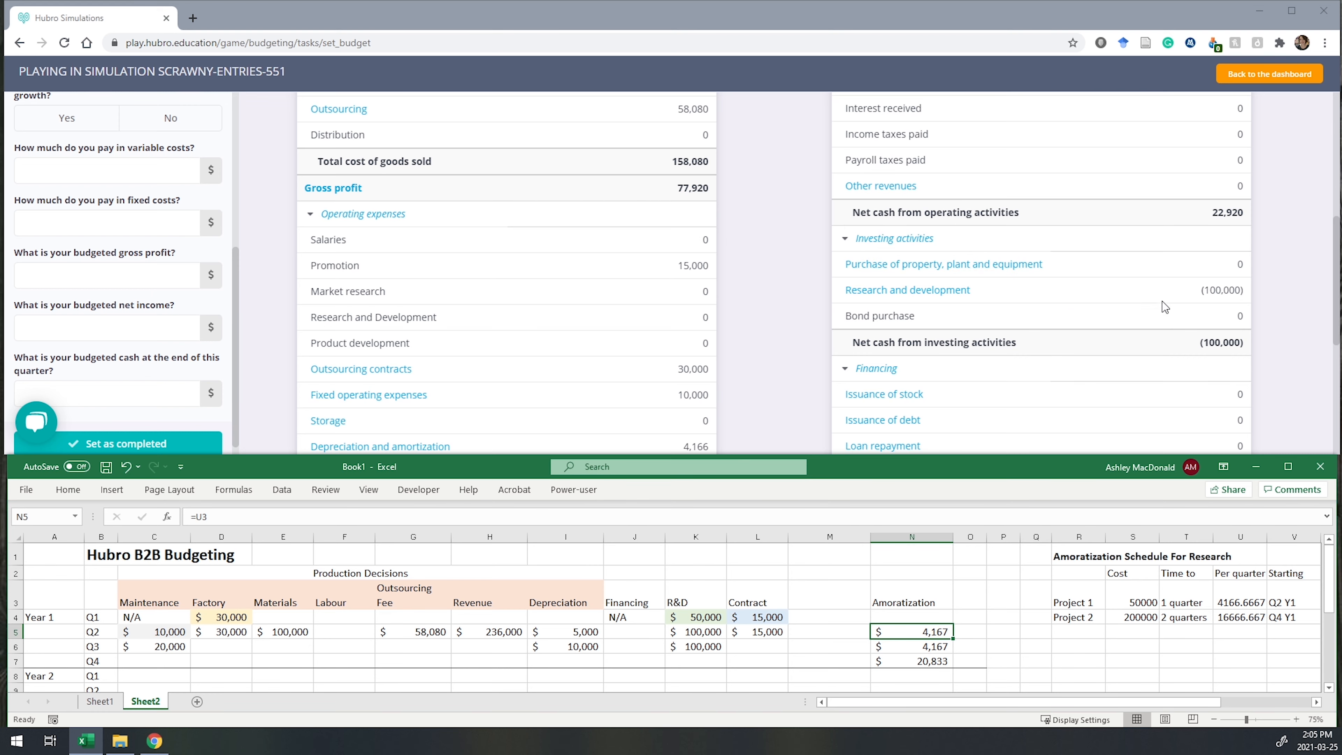
scroll(1175, 300, "down", 3)
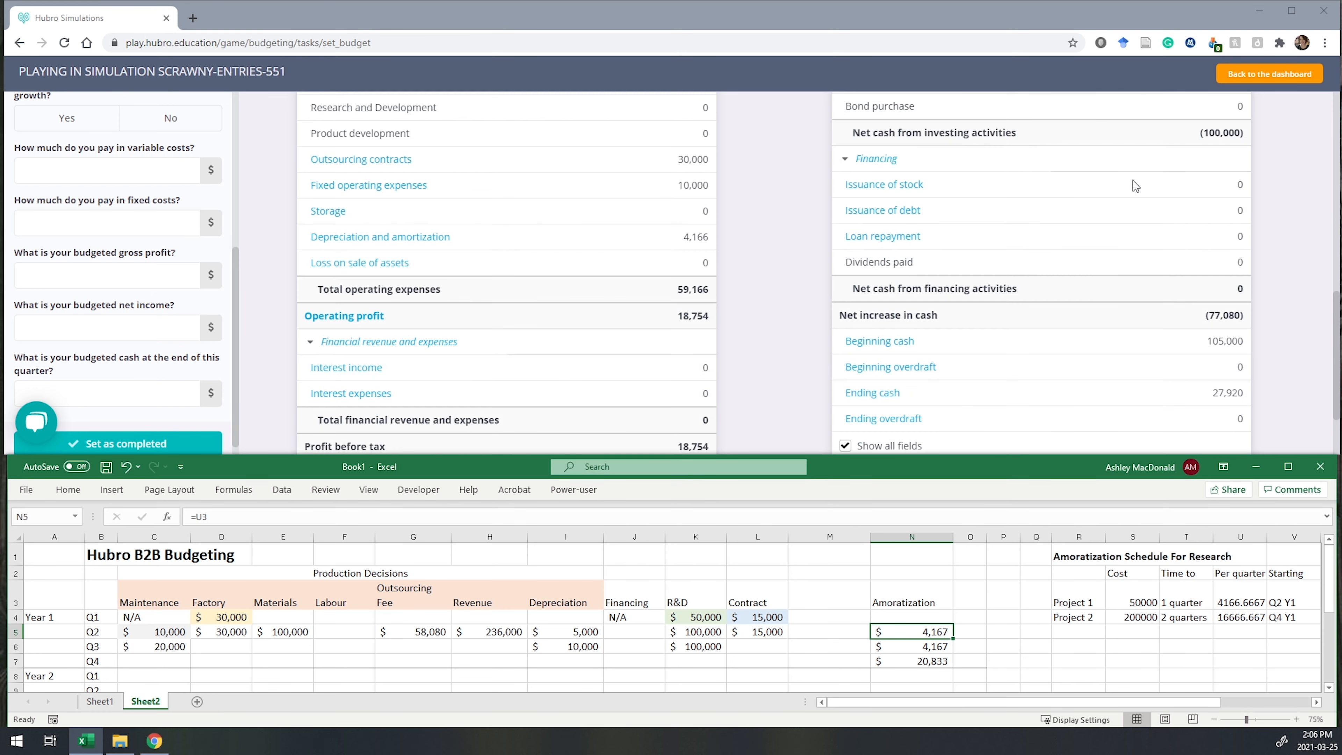
scroll(1105, 348, "down", 1)
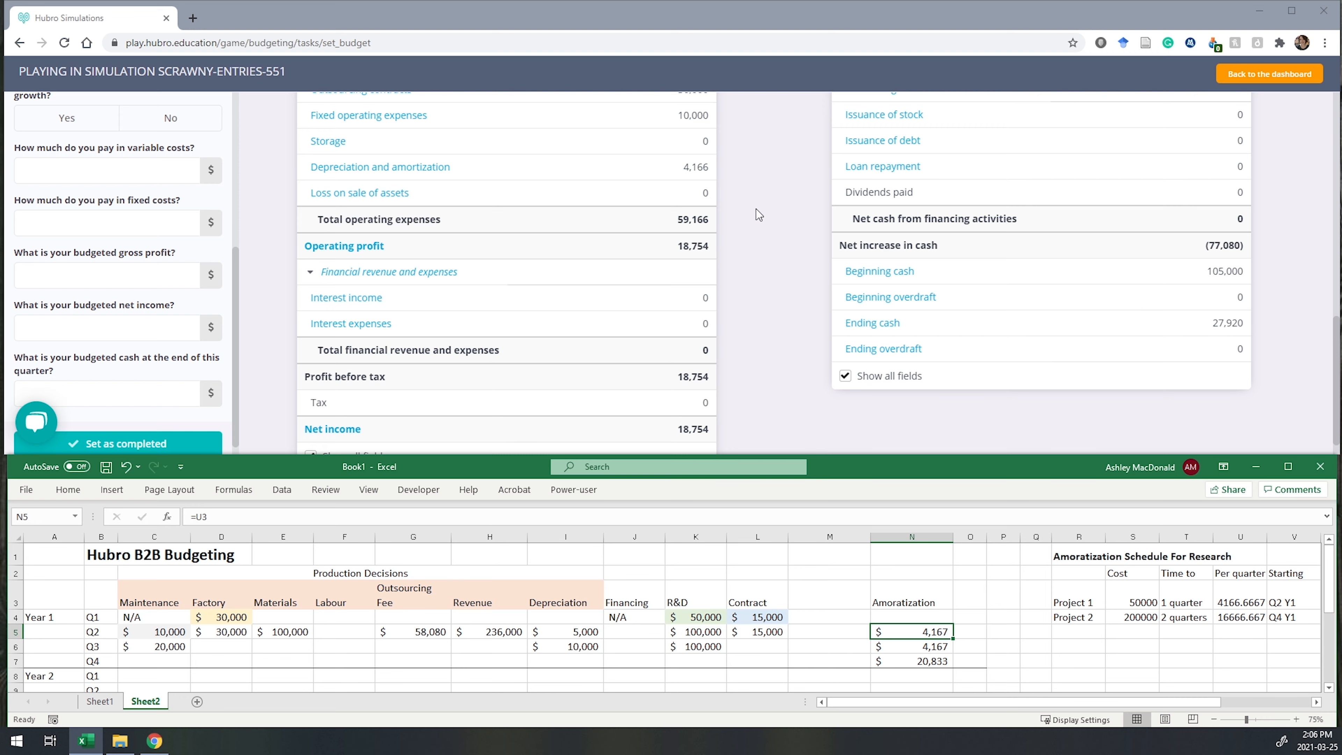
Step: Review both budgets once more and mark the Budgeting task as completed with its answers filled in
scroll(756, 209, "up", 5)
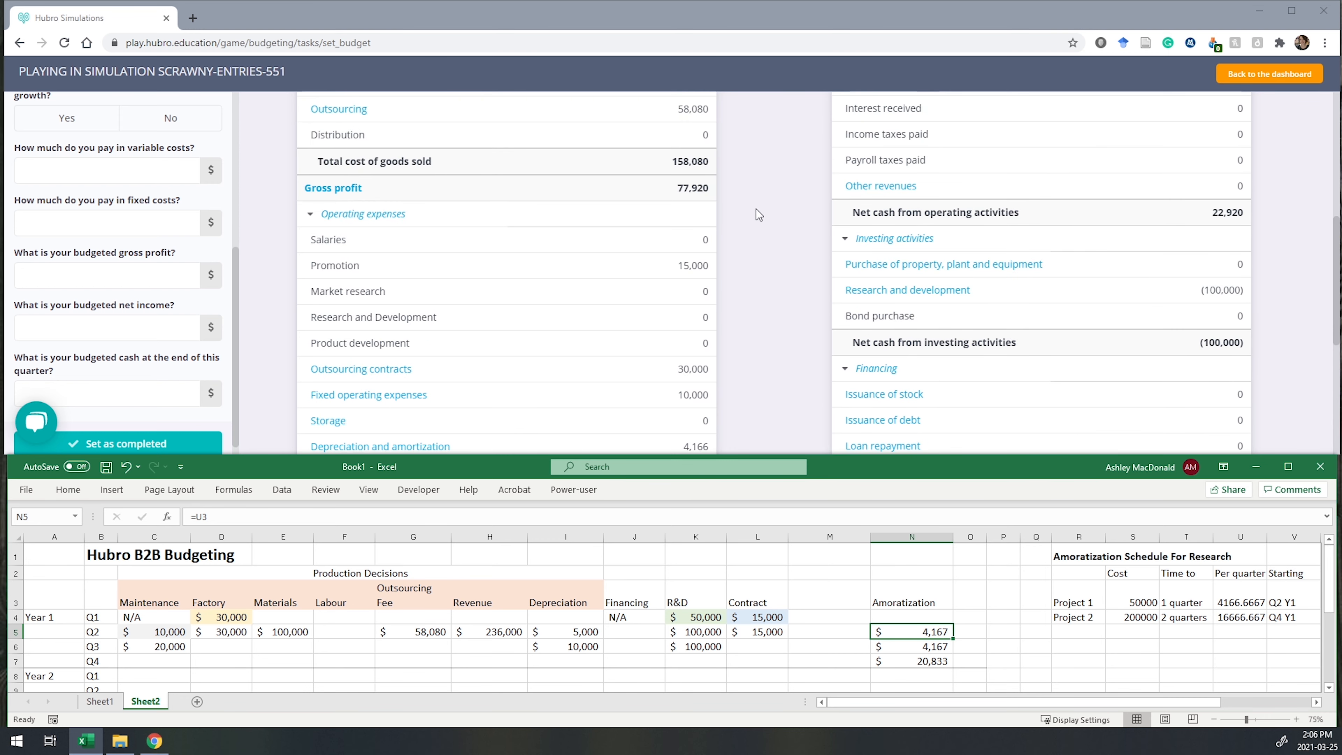
scroll(756, 209, "up", 6)
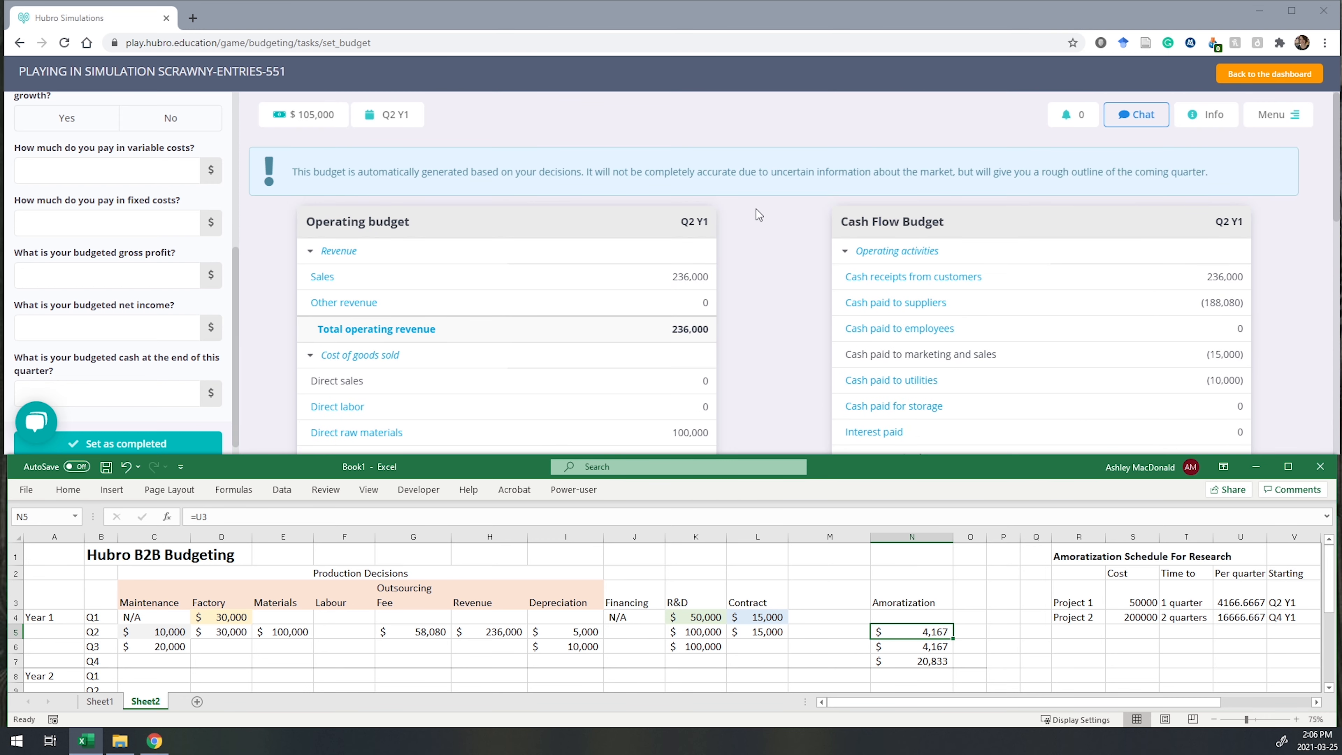
scroll(142, 206, "up", 4)
scroll(146, 199, "down", 4)
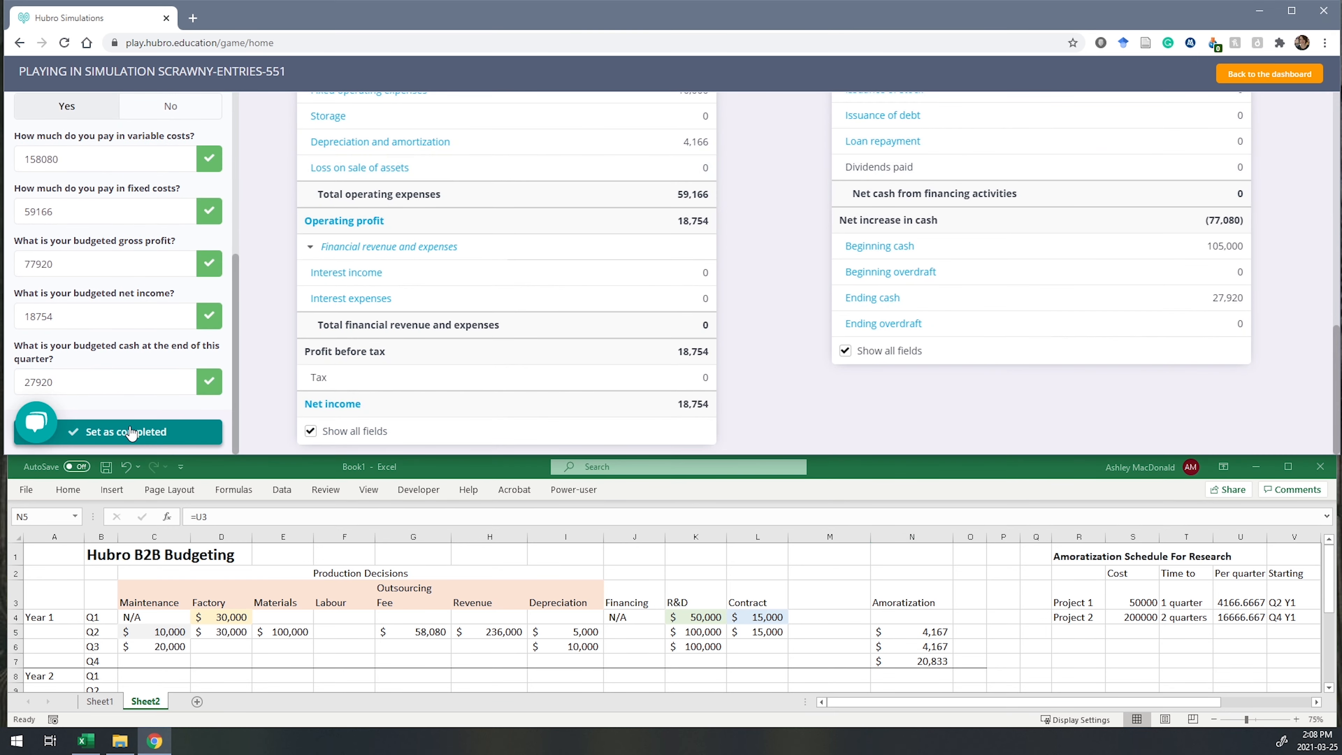
left_click(131, 430)
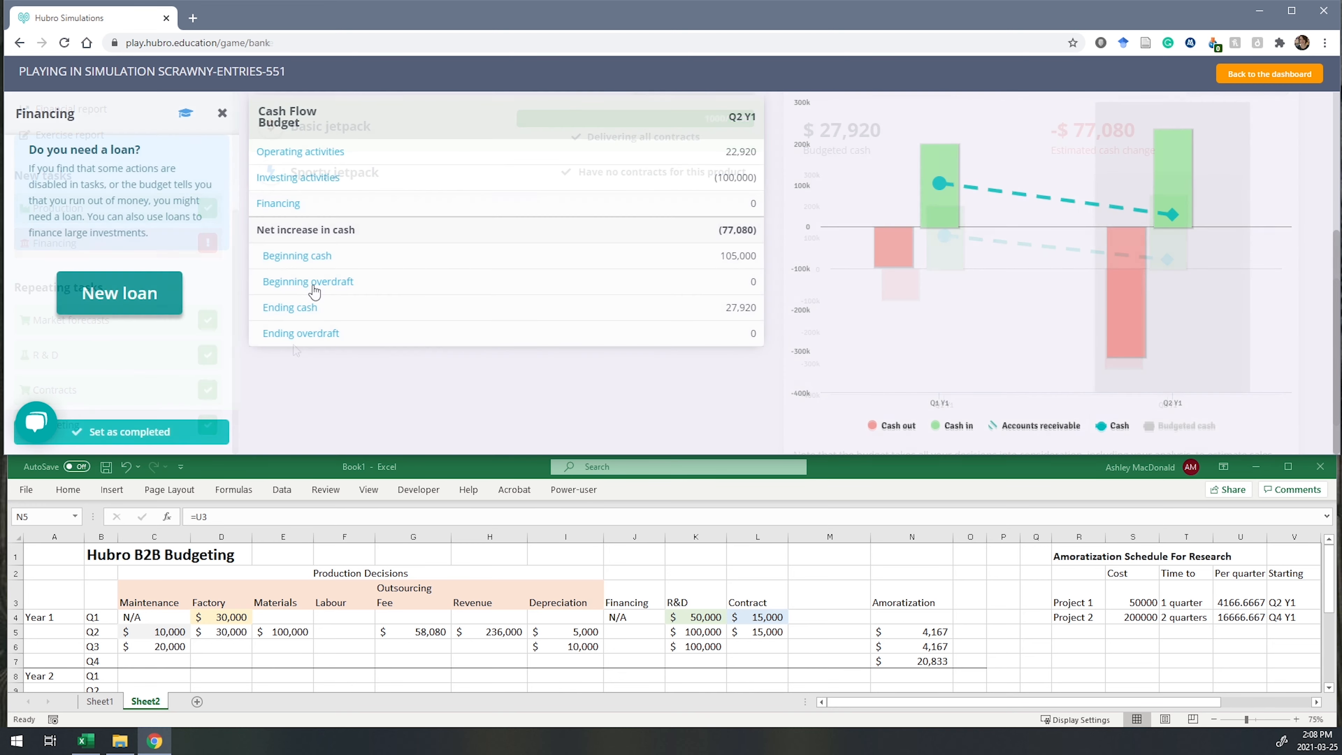
Step: In the Financing task, review the repayment plan and take a new $600,000 loan with a payback period of 12 quarters
left_click(119, 293)
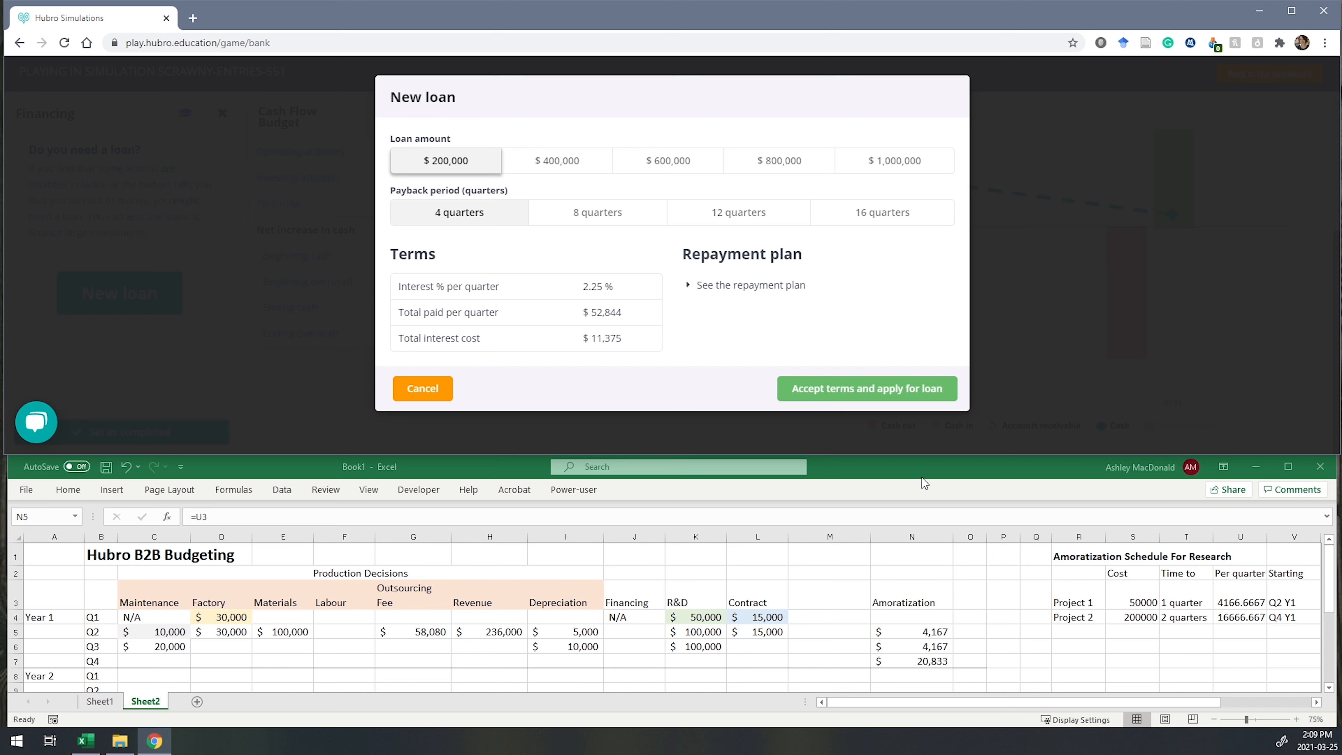
left_click(696, 287)
scroll(765, 320, "down", 2)
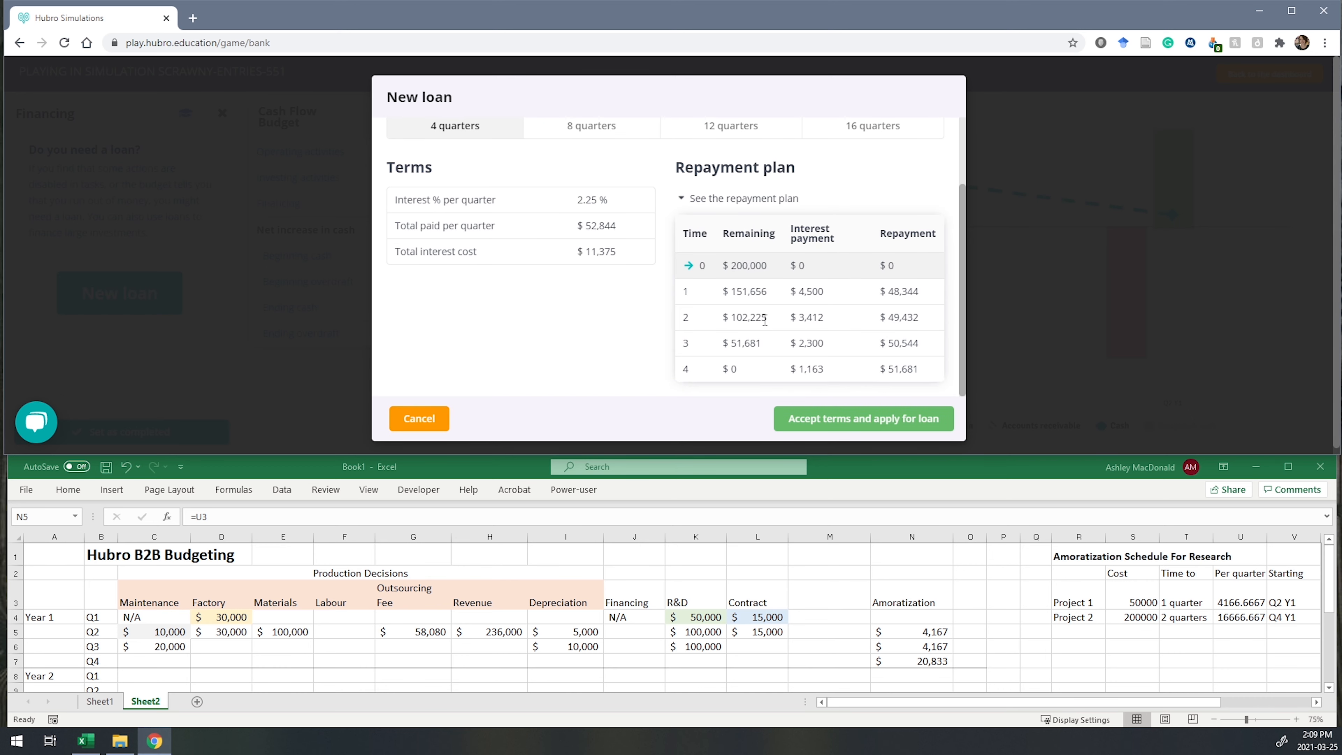
scroll(782, 348, "up", 1)
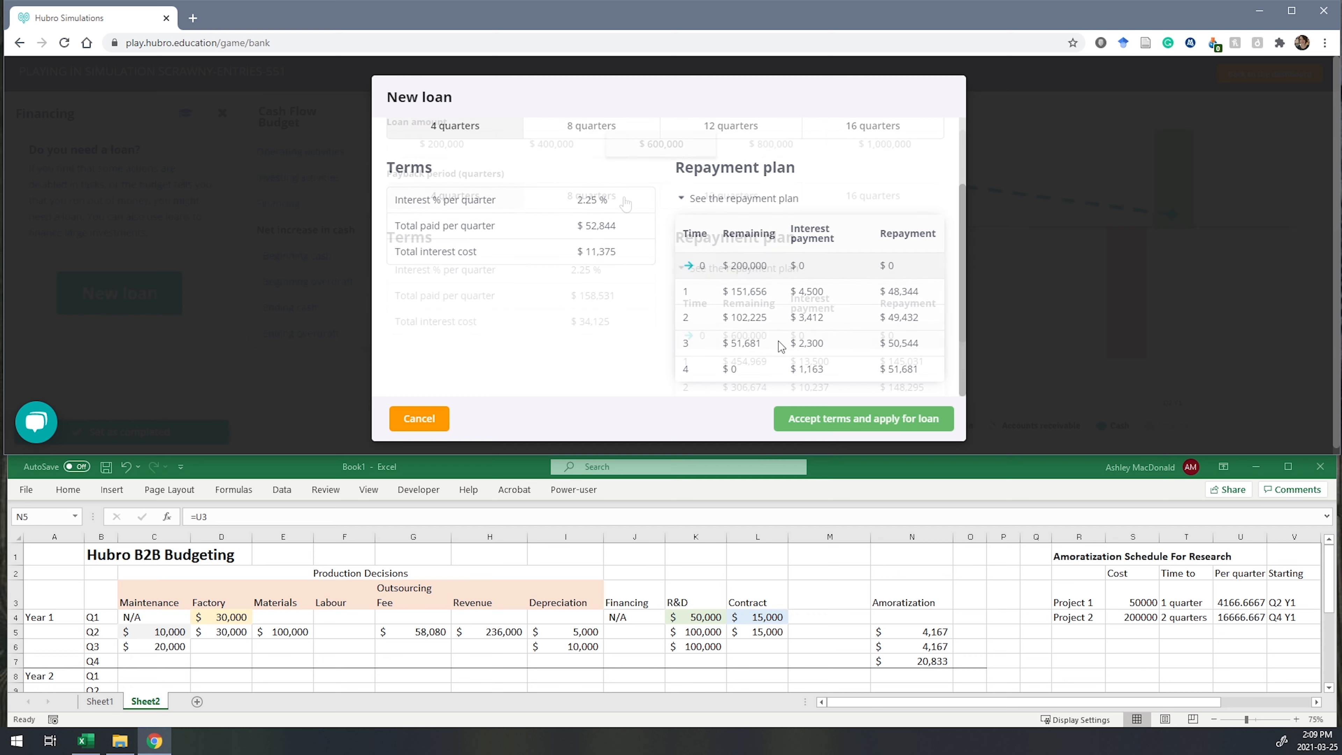
left_click(663, 146)
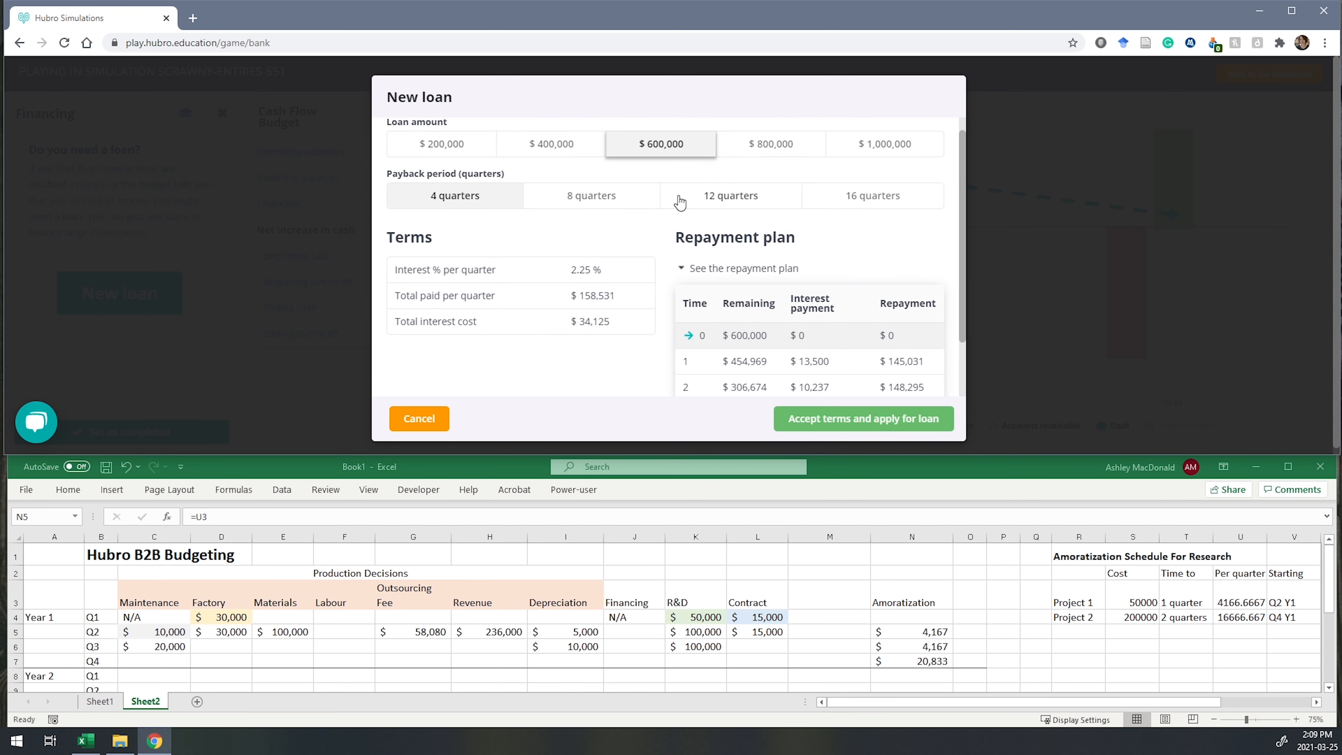
left_click(706, 202)
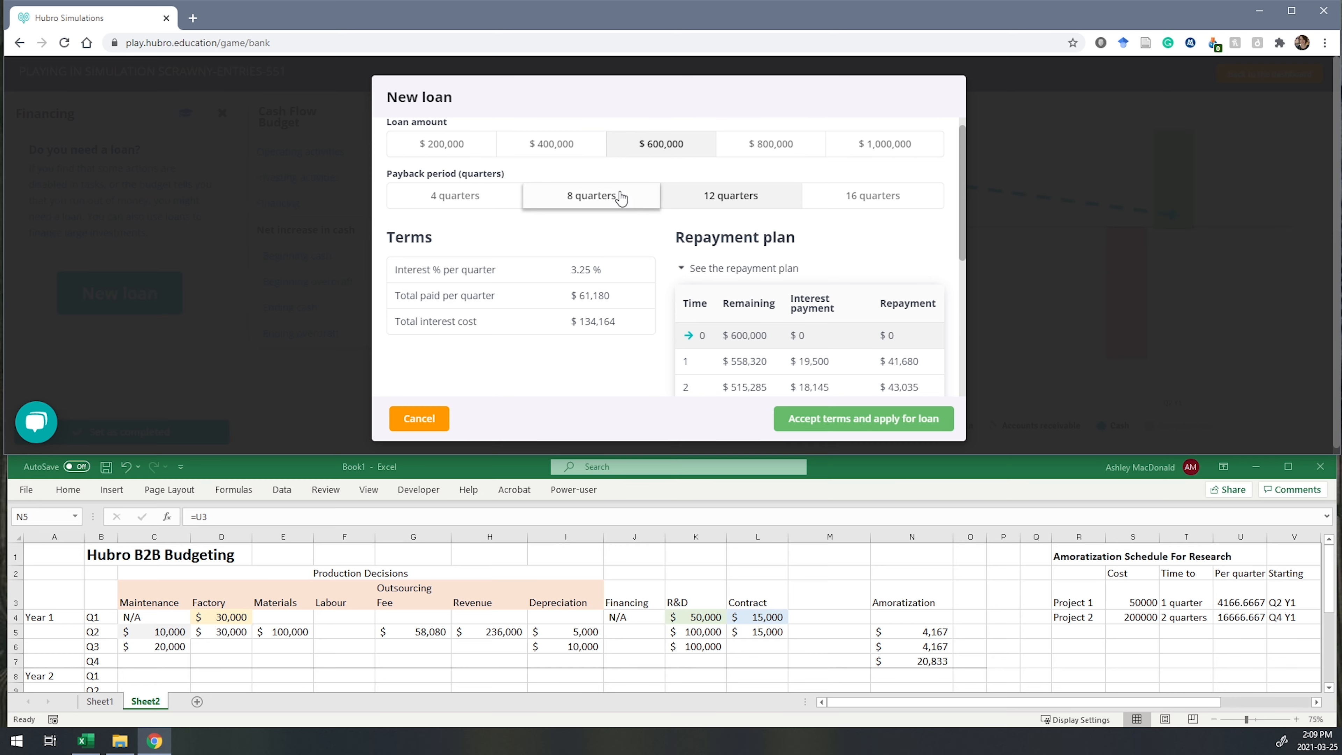
left_click(825, 417)
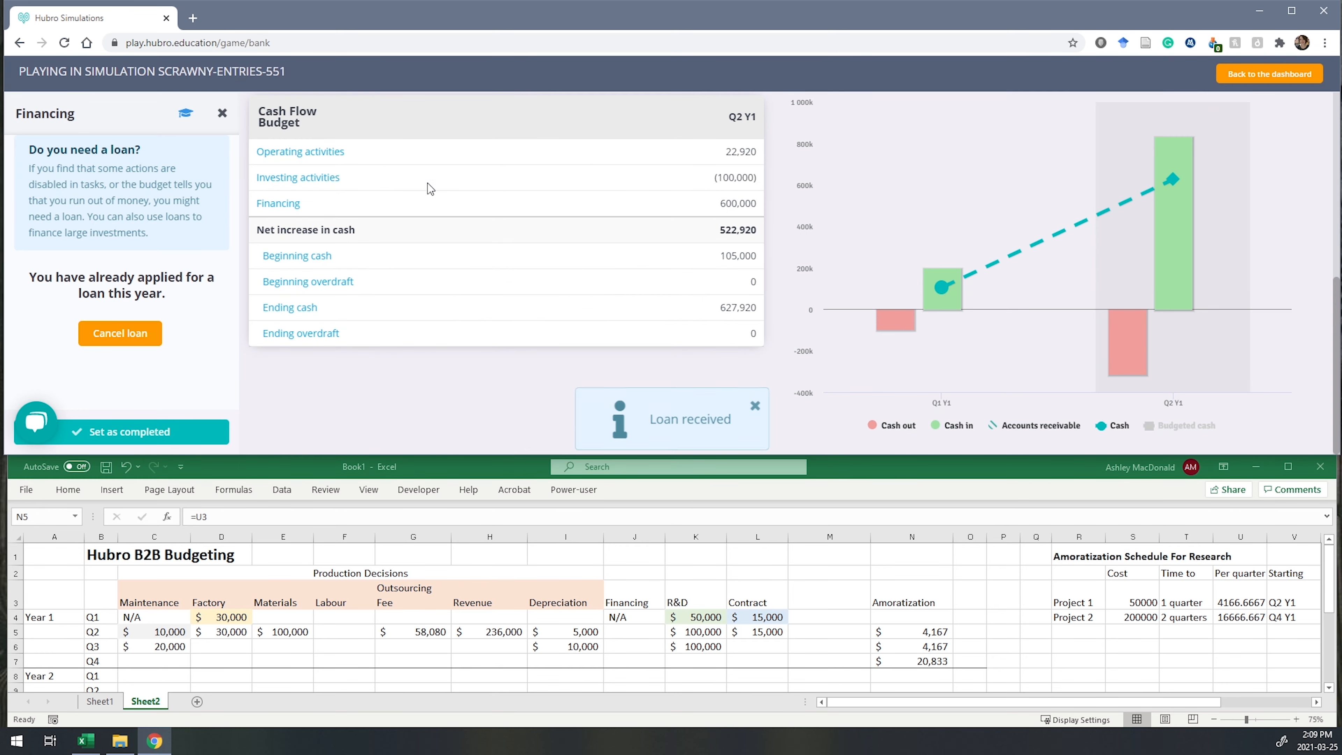
Step: Review the loan's effect on the cash flow budget and examine its repayment plan, including the first quarter's interest payment
scroll(319, 155, "down", 3)
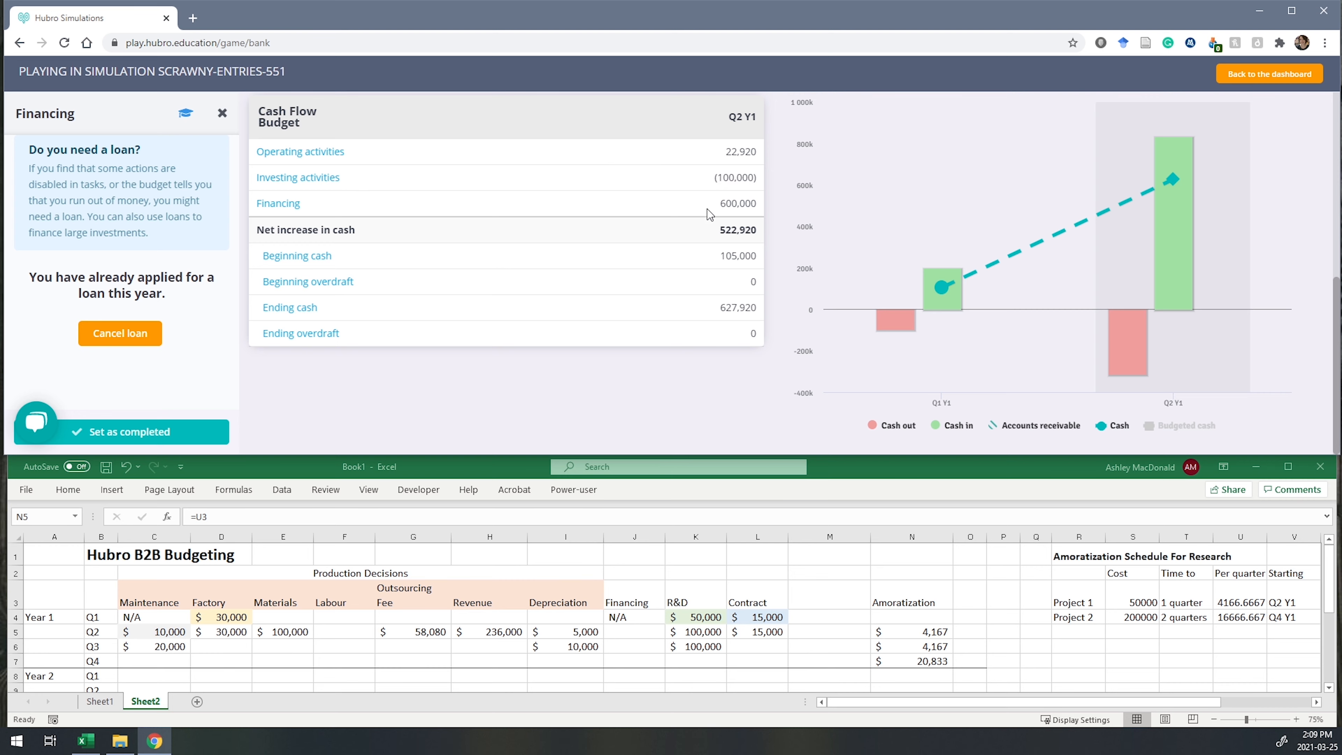
scroll(405, 238, "up", 3)
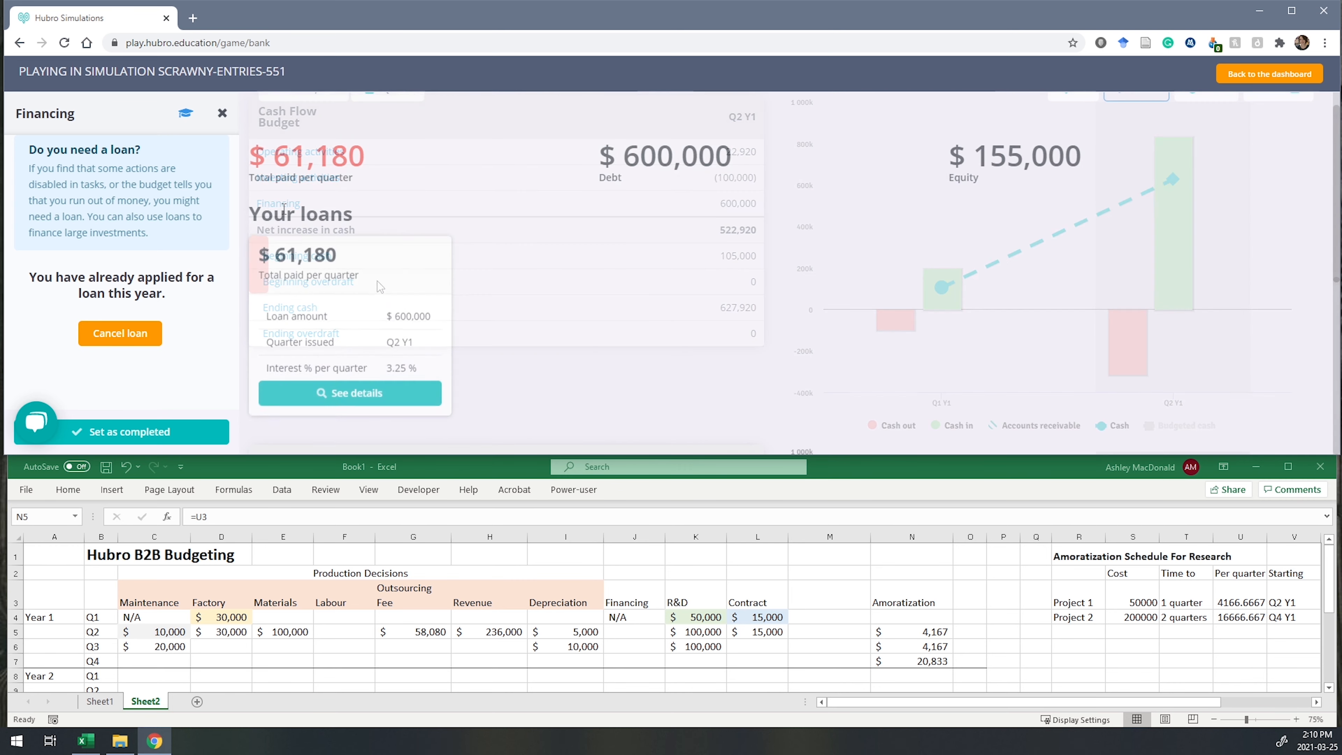
left_click(340, 394)
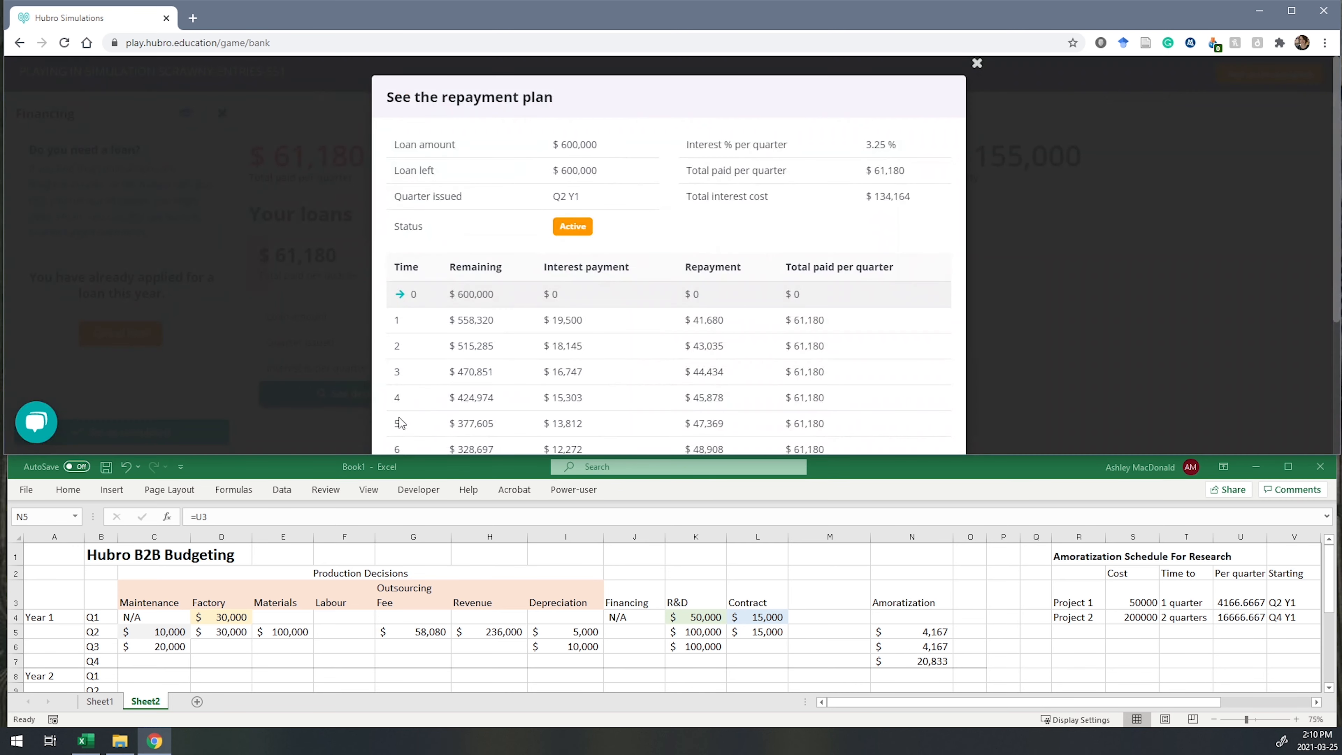
scroll(580, 261, "down", 3)
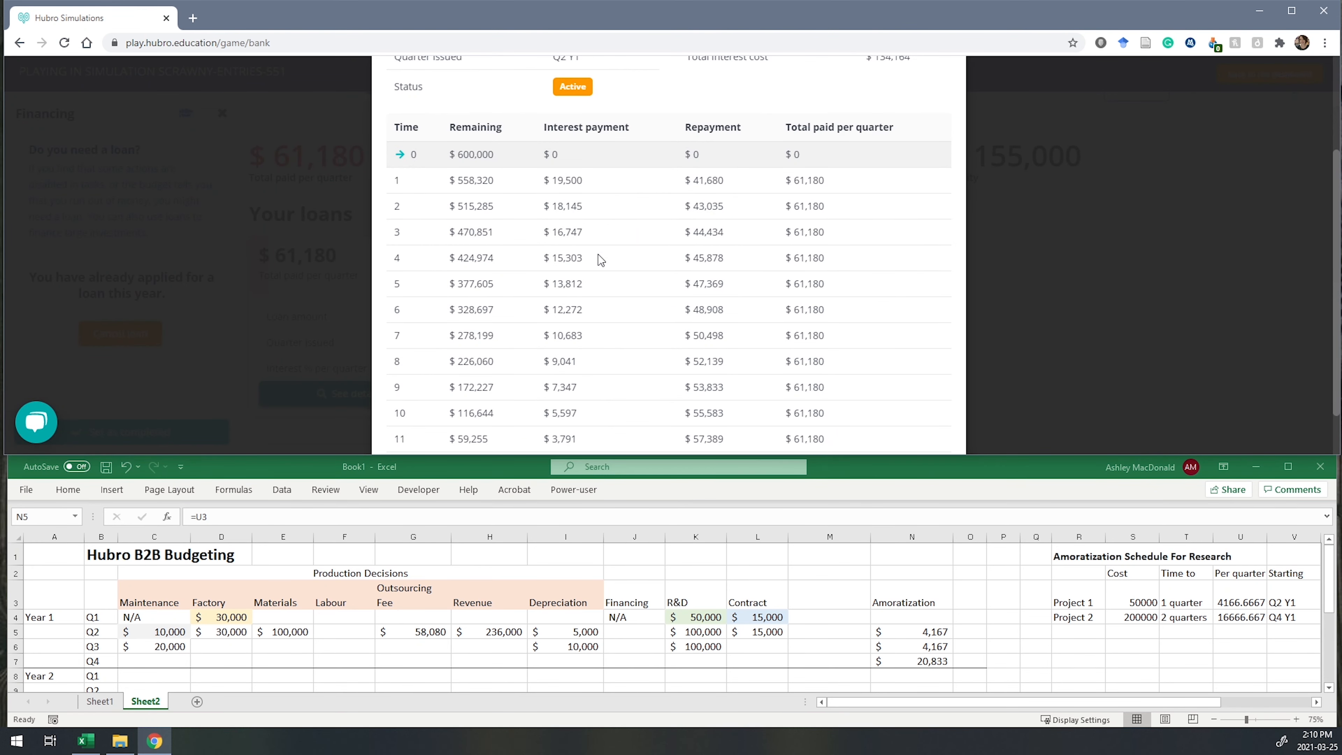
double_click(602, 190)
Step: Split the workbook's Financing section into Interest and Principle columns, and enter 0 in both for Year 1 Q2
left_click(655, 595)
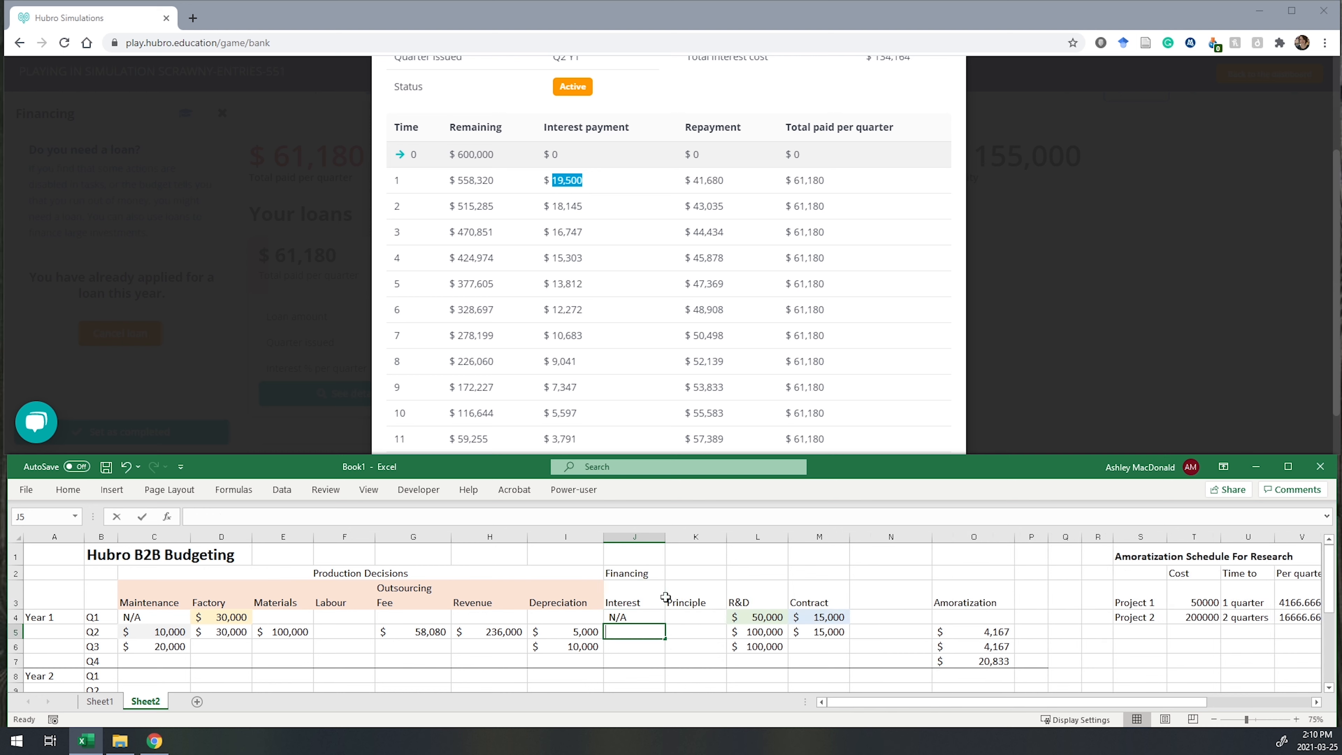
type("0")
key("Right")
type("0")
key("Return")
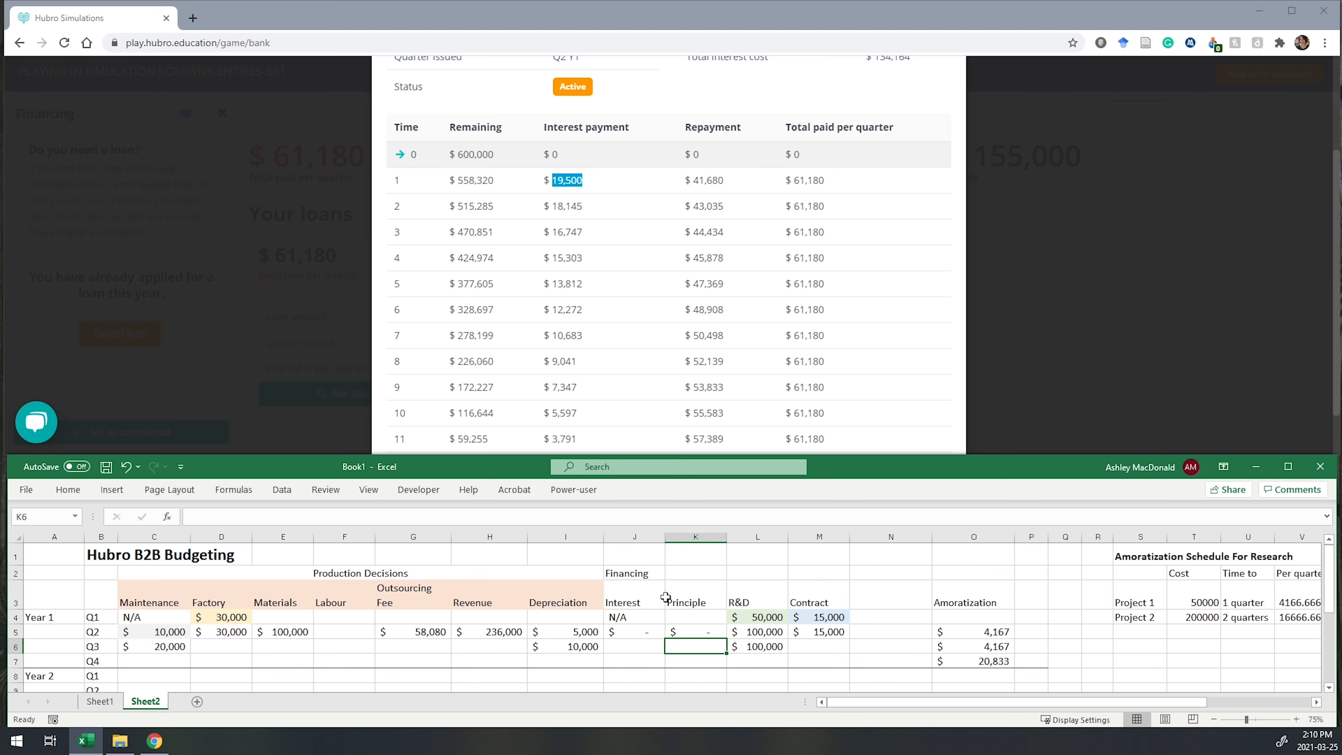
Step: Enter the Year 1 Q3 loan payment in the budget: 19,500 under Interest and 41,968 under Principle
key("Left")
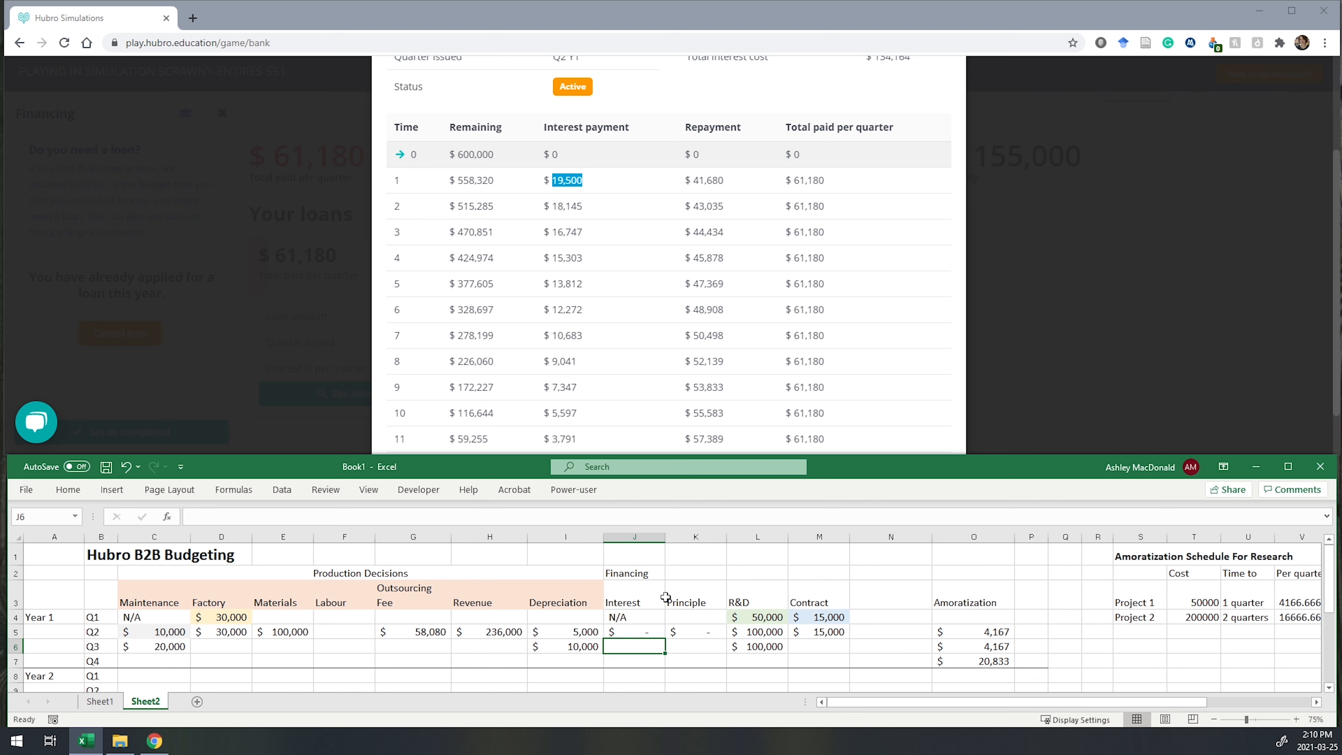
type("19500")
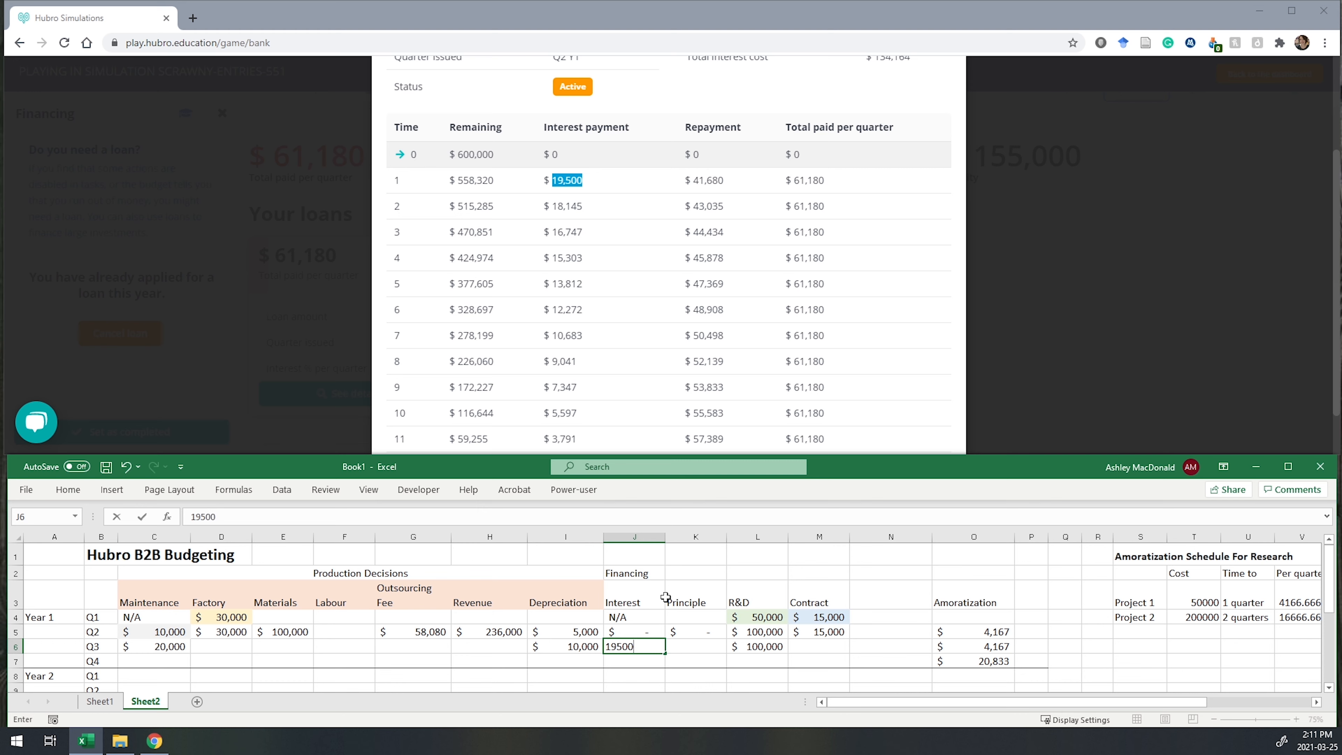
key("Right")
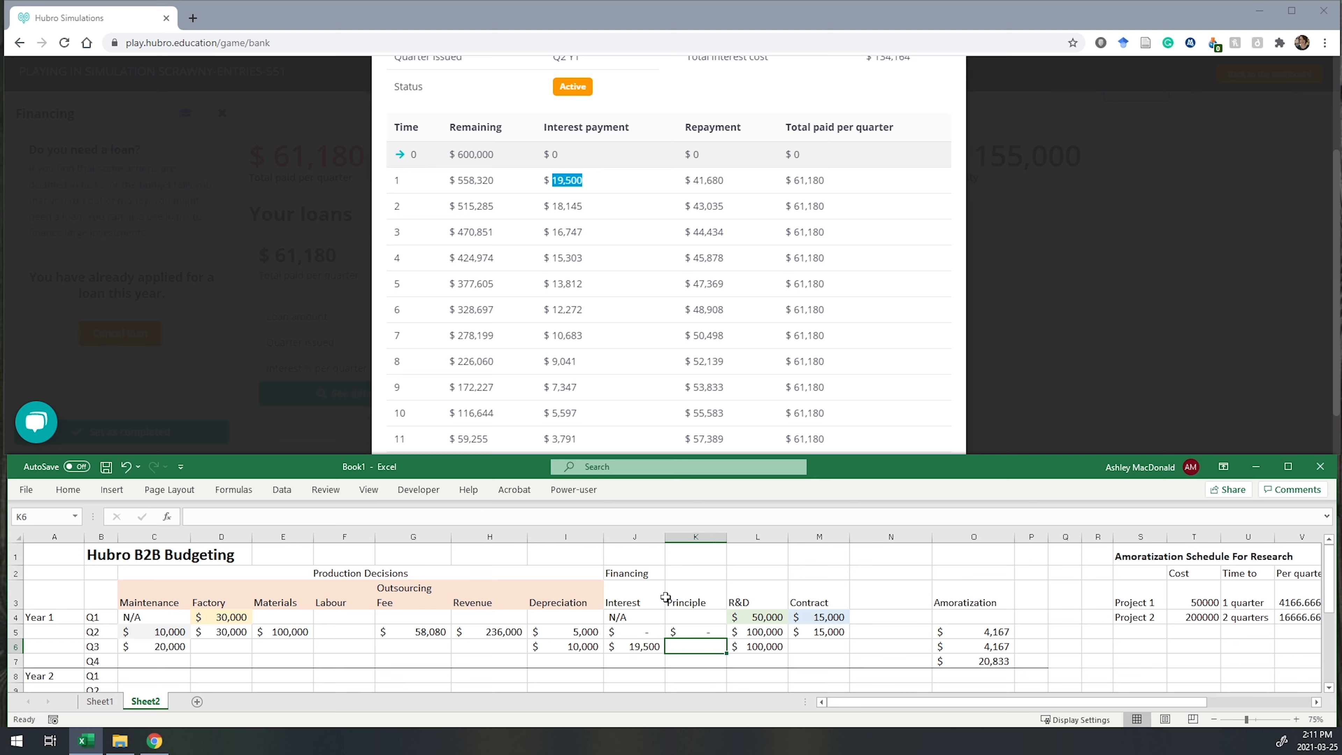
type("41968")
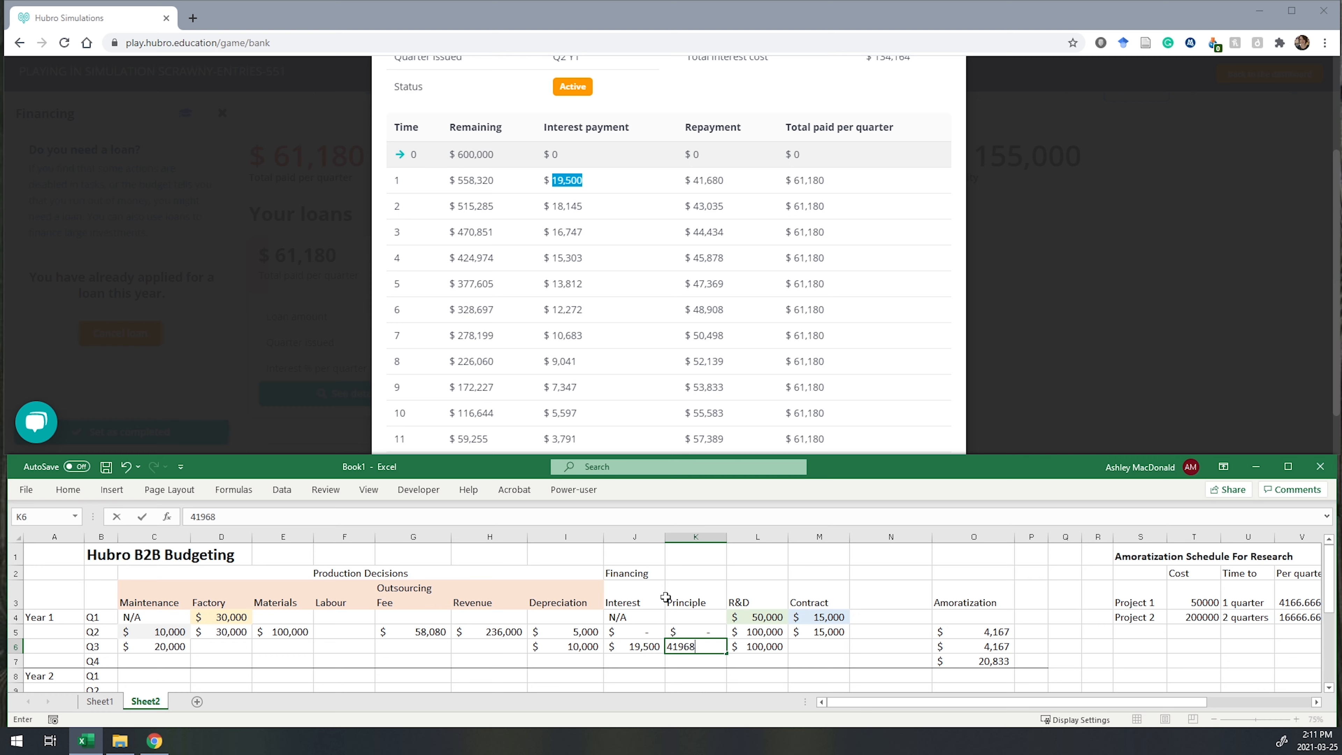
key("Return")
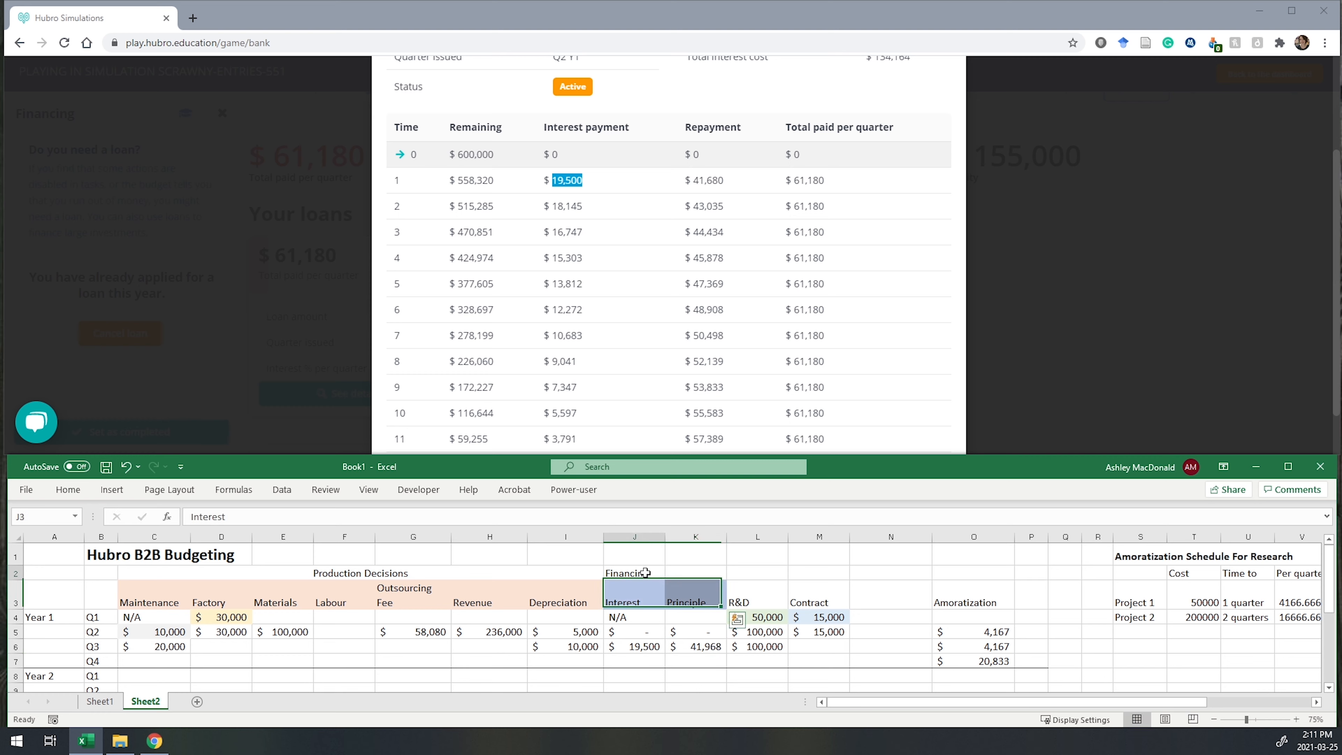
Step: Merge and center the Financing heading across the Interest and Principle columns
left_click_drag(644, 573, 672, 573)
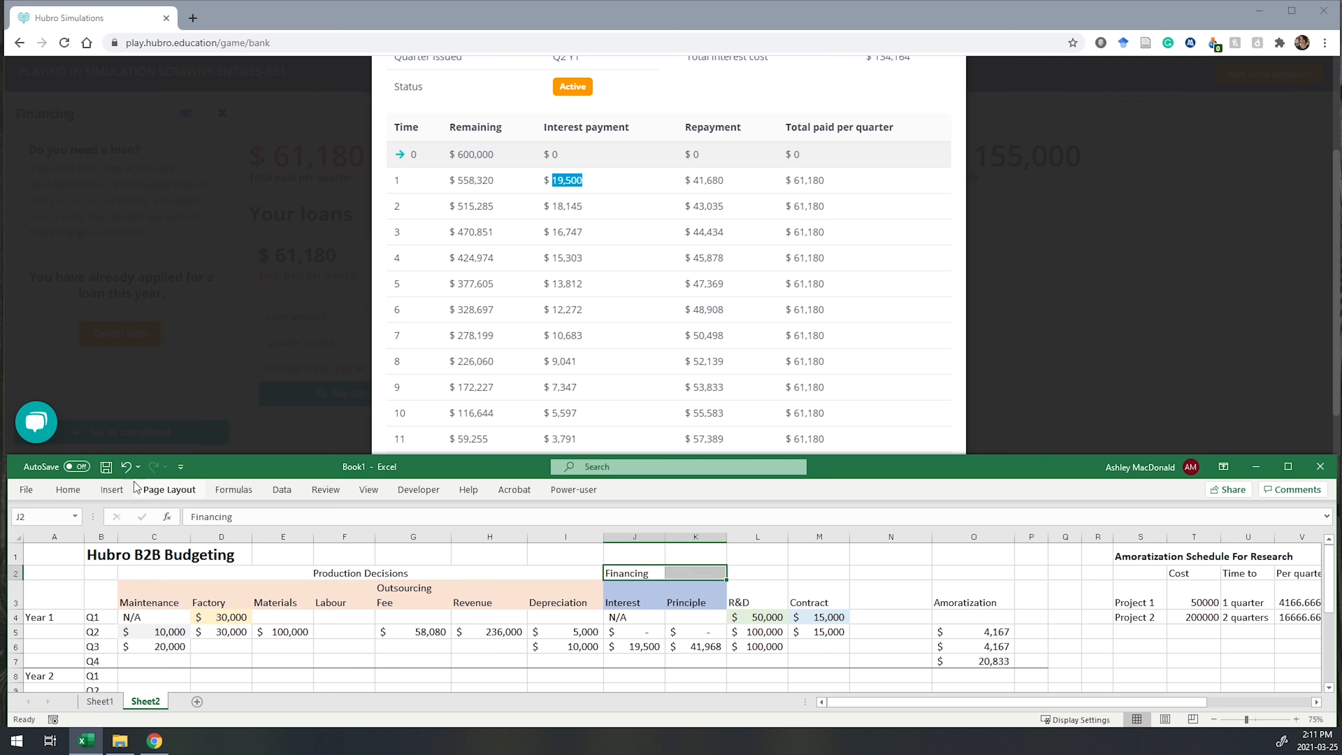
left_click(68, 489)
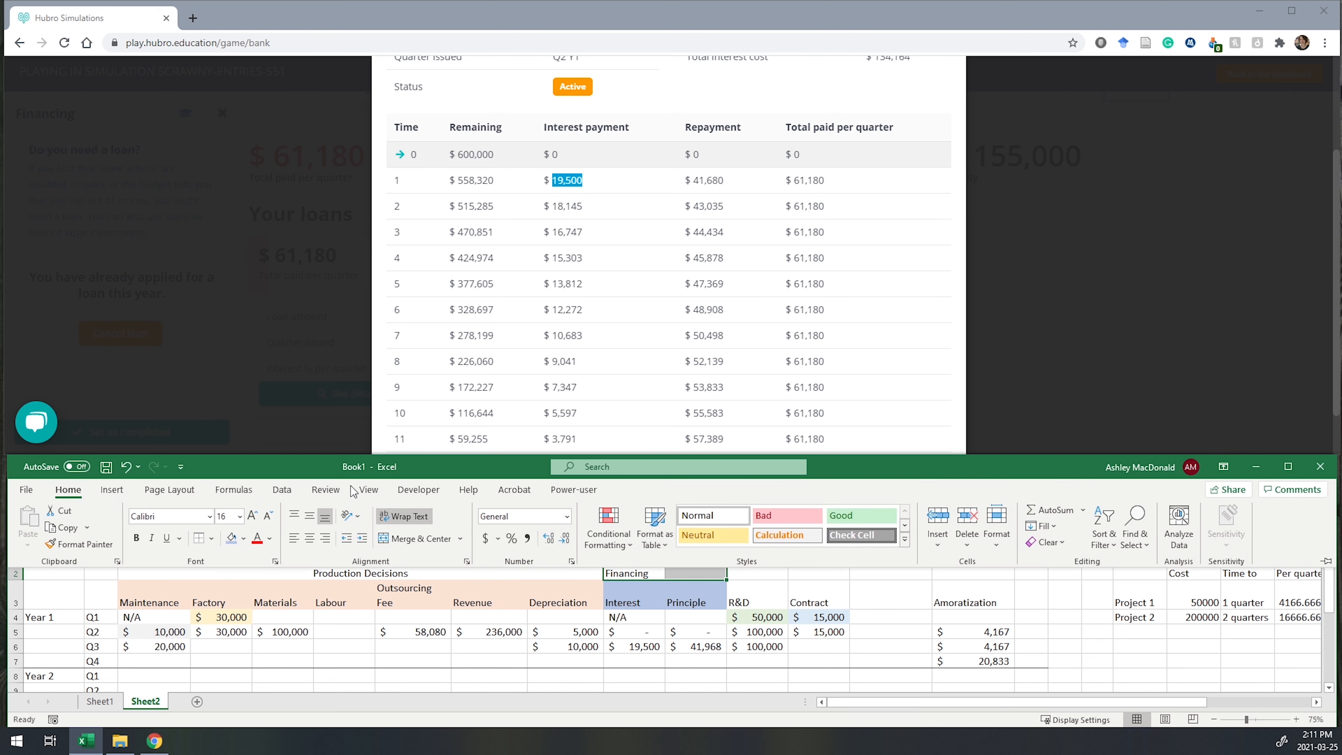
left_click(435, 540)
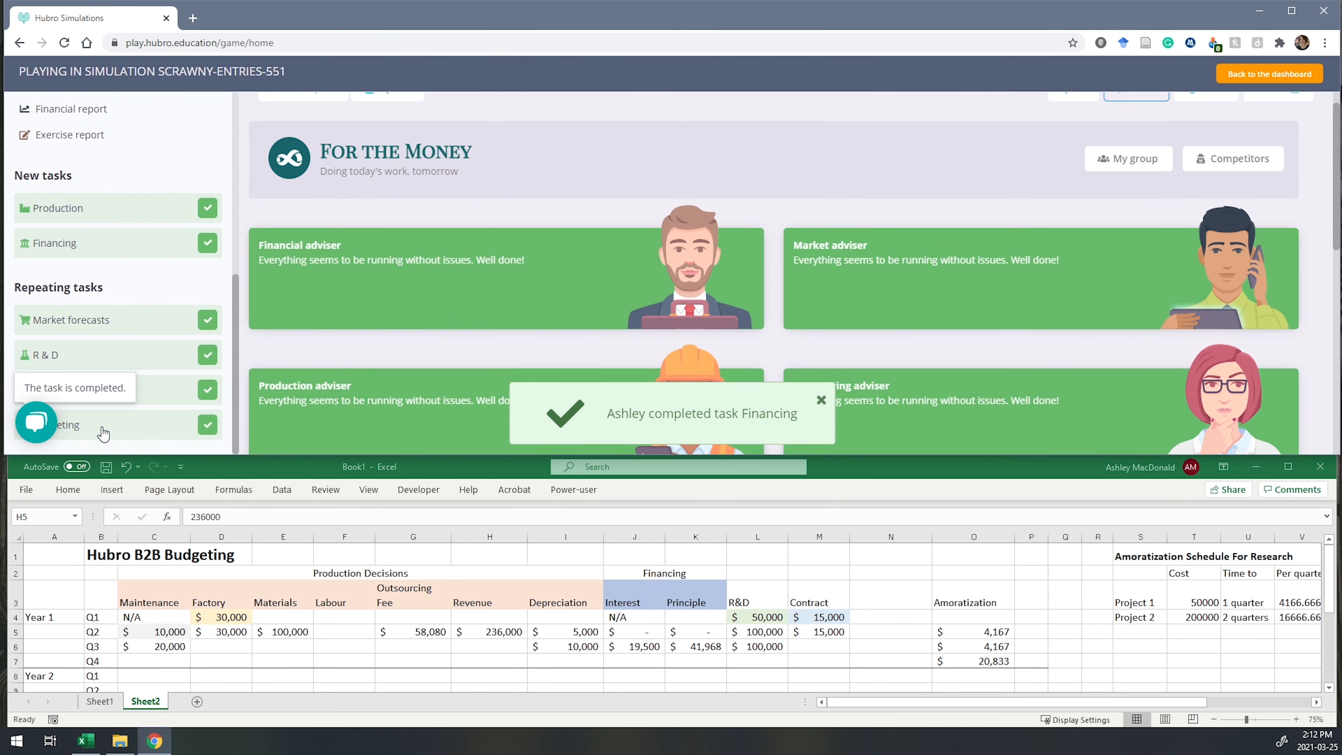
Step: Set the status to ready in the Hubro simulation and confirm it to advance to the next quarter
scroll(113, 403, "up", 7)
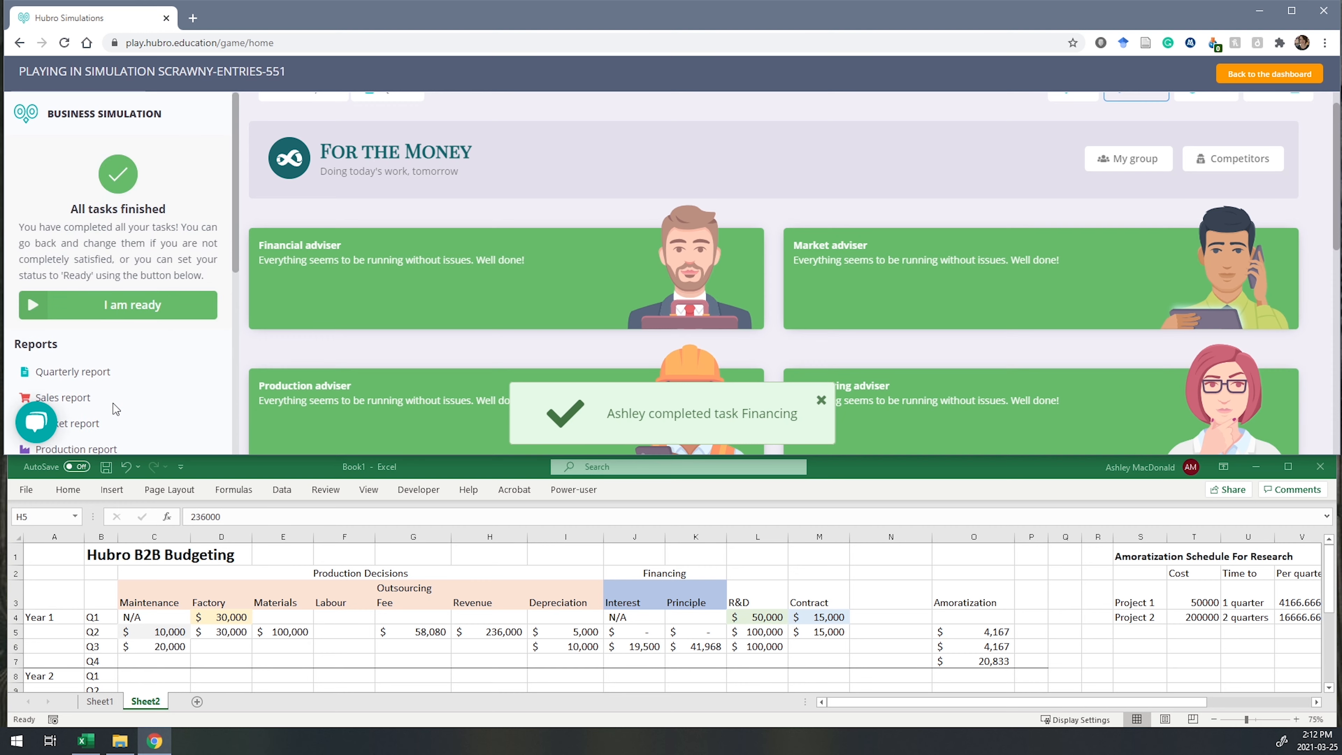
left_click(112, 306)
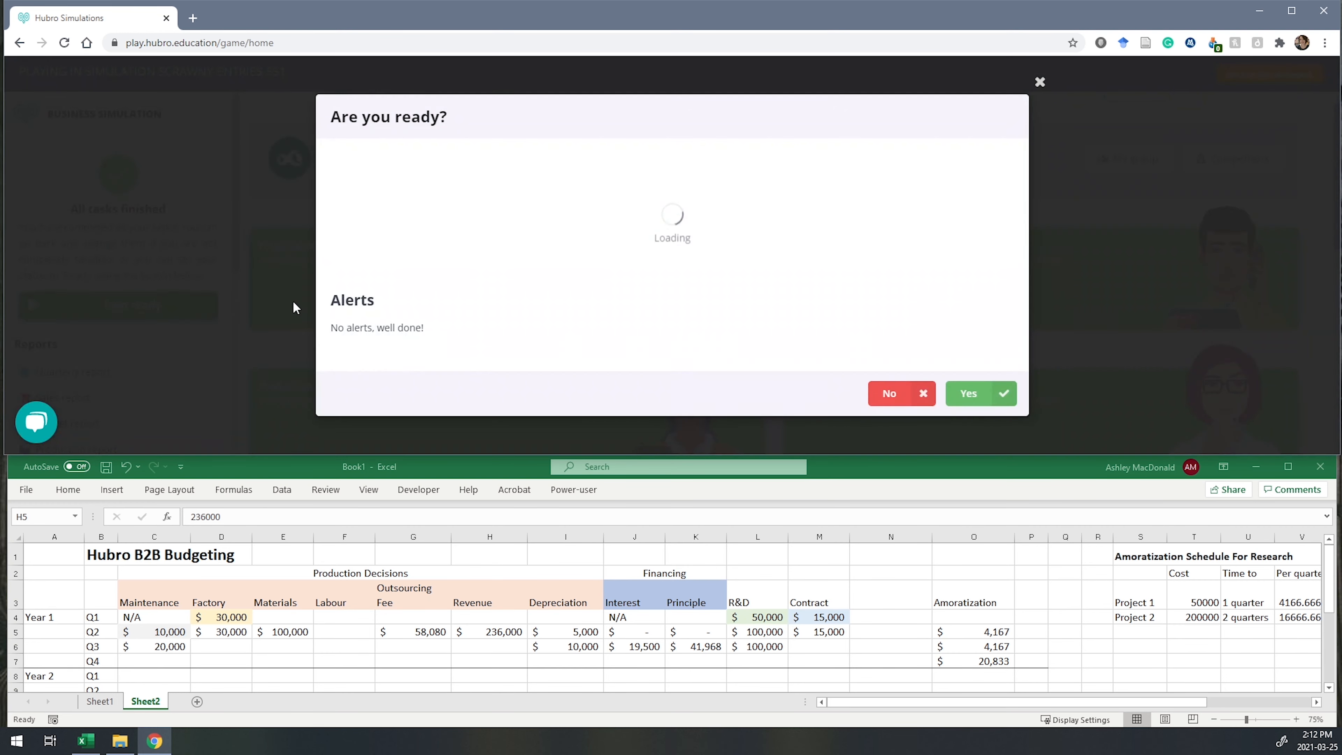
left_click(981, 416)
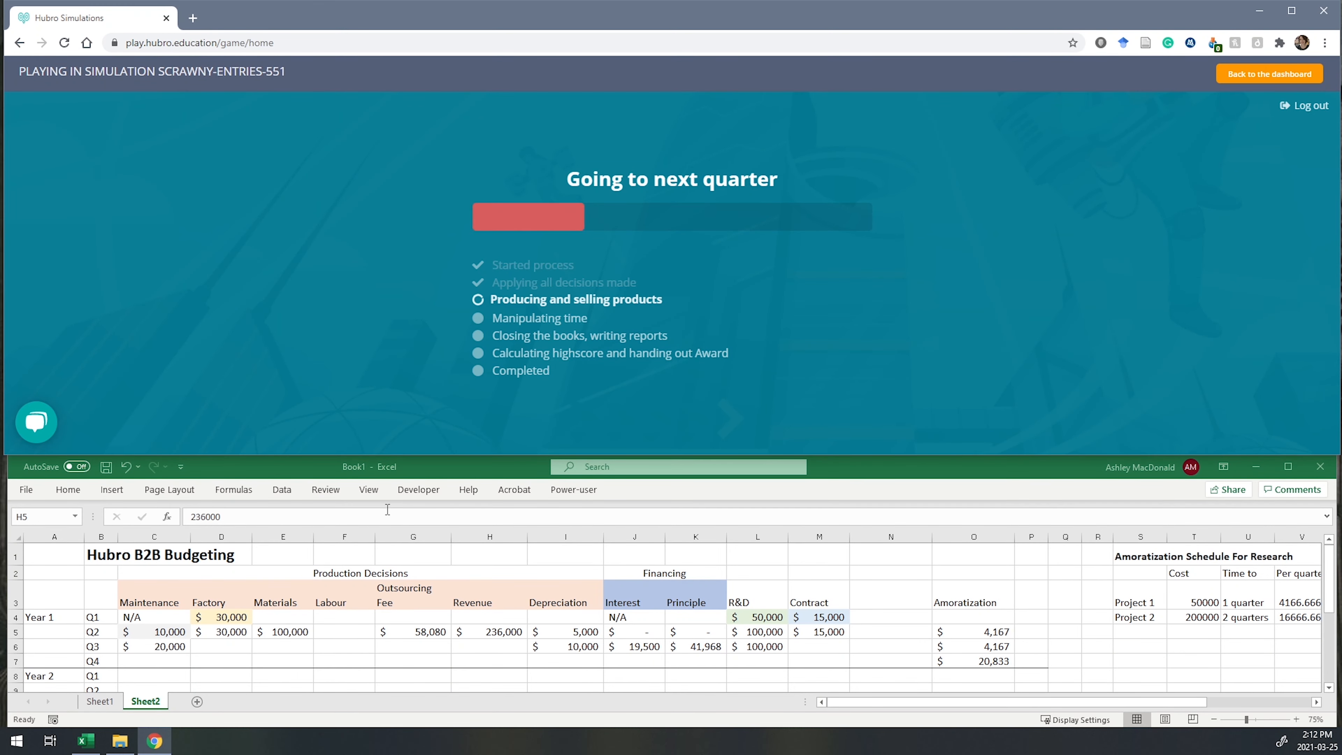
scroll(167, 652, "down", 1)
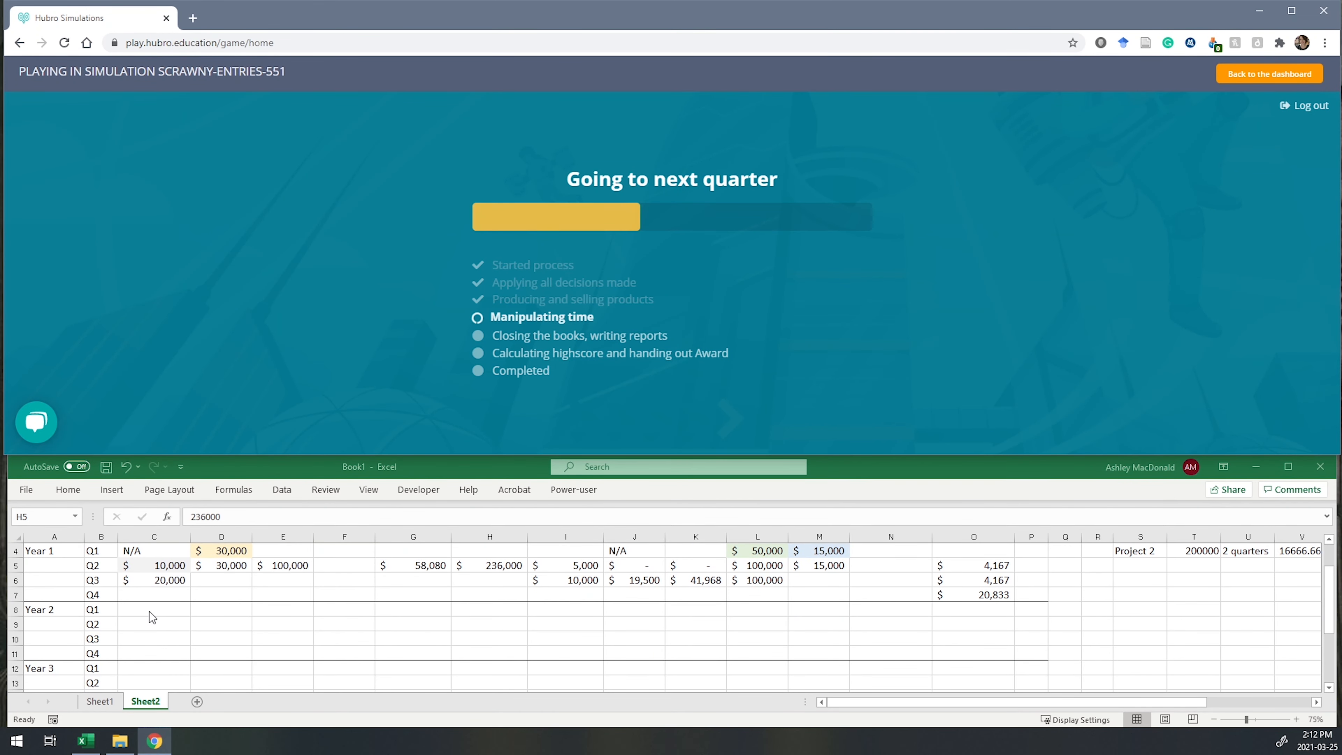